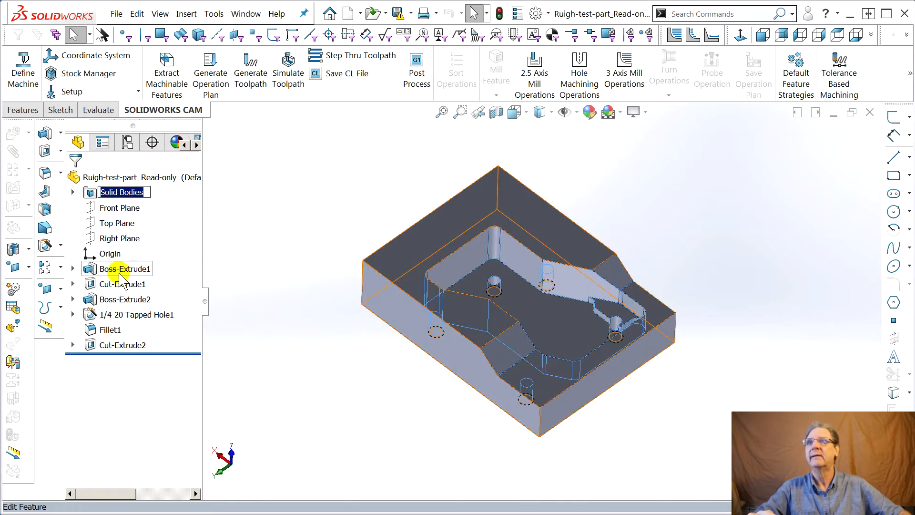
Show the dimensions of the base extrusion and inspect the part's pocket and tapped holes from several angles.
{"action": "double_click", "coordinate": [118, 270]}
{"action": "mouse_move", "coordinate": [466, 313]}
{"action": "middle_mouse_down"}
{"action": "mouse_move", "coordinate": [410, 341]}
{"action": "mouse_move", "coordinate": [422, 280]}
{"action": "mouse_move", "coordinate": [342, 291]}
{"action": "mouse_move", "coordinate": [453, 288]}
{"action": "mouse_move", "coordinate": [446, 298]}
{"action": "mouse_move", "coordinate": [467, 310]}
{"action": "middle_mouse_up"}
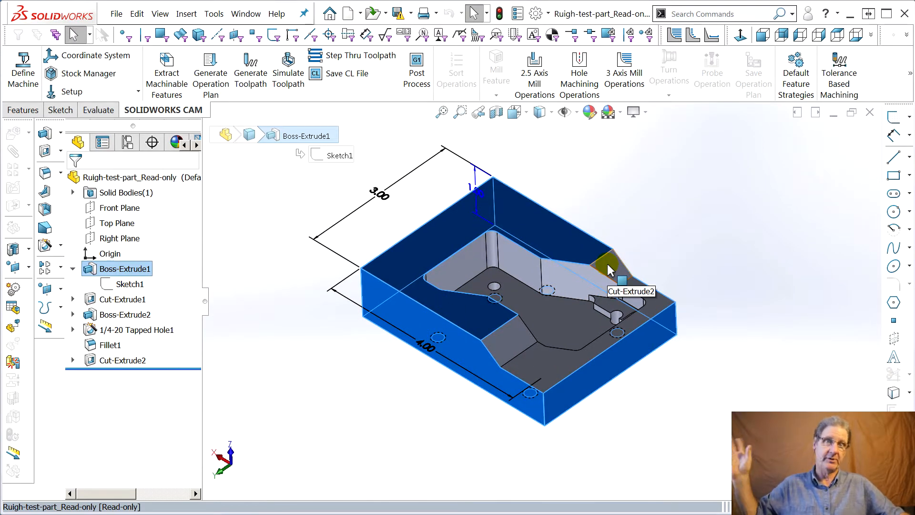
{"action": "scroll", "coordinate": [611, 271], "scroll_direction": "down", "scroll_amount": 3}
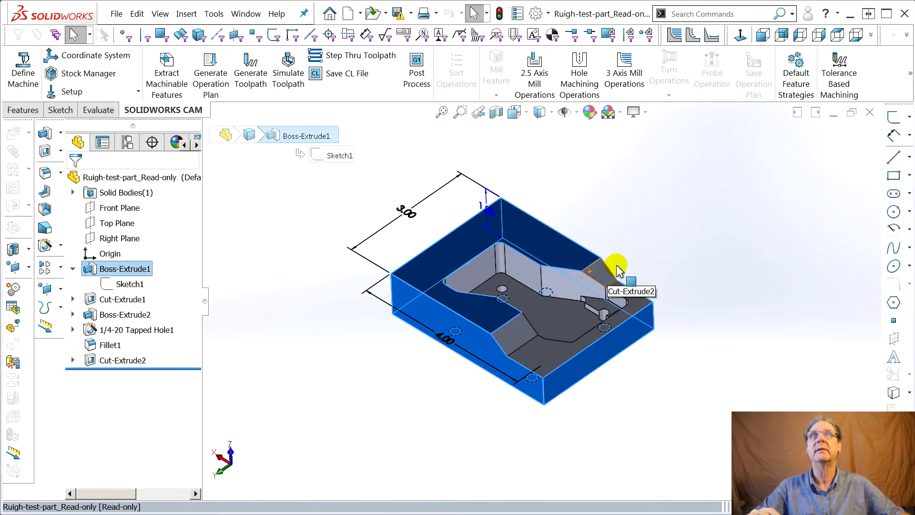
{"action": "middle_click_drag", "start_coordinate": [595, 309], "coordinate": [540, 355]}
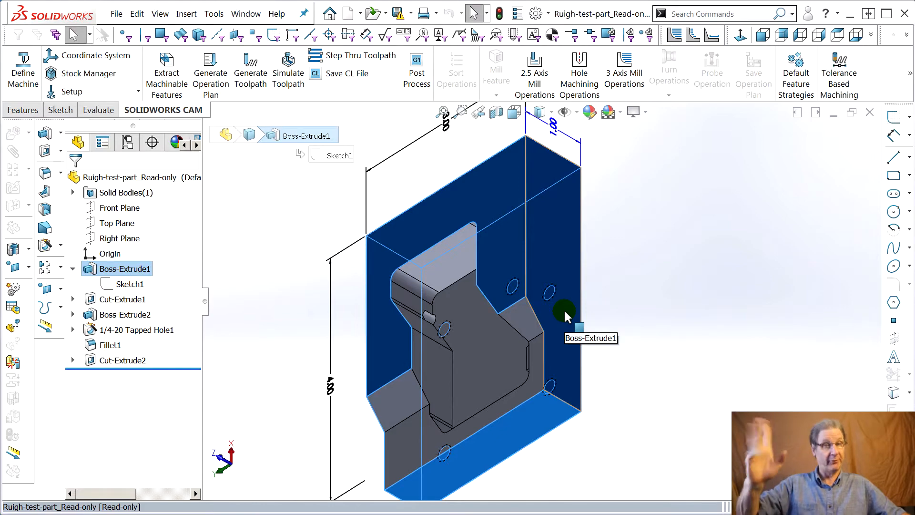
{"action": "middle_click_drag", "start_coordinate": [578, 307], "coordinate": [572, 424]}
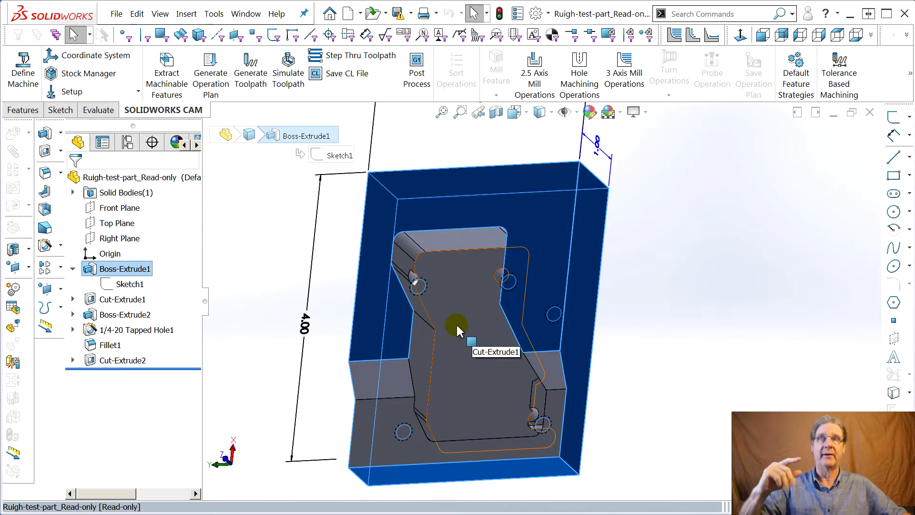
{"action": "middle_click_drag", "start_coordinate": [442, 288], "coordinate": [451, 259]}
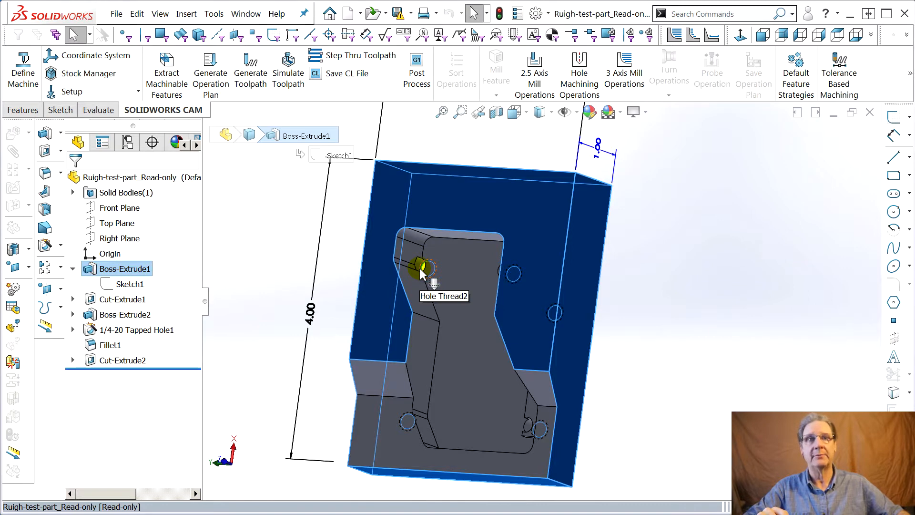
{"action": "middle_click_drag", "start_coordinate": [473, 295], "coordinate": [529, 417]}
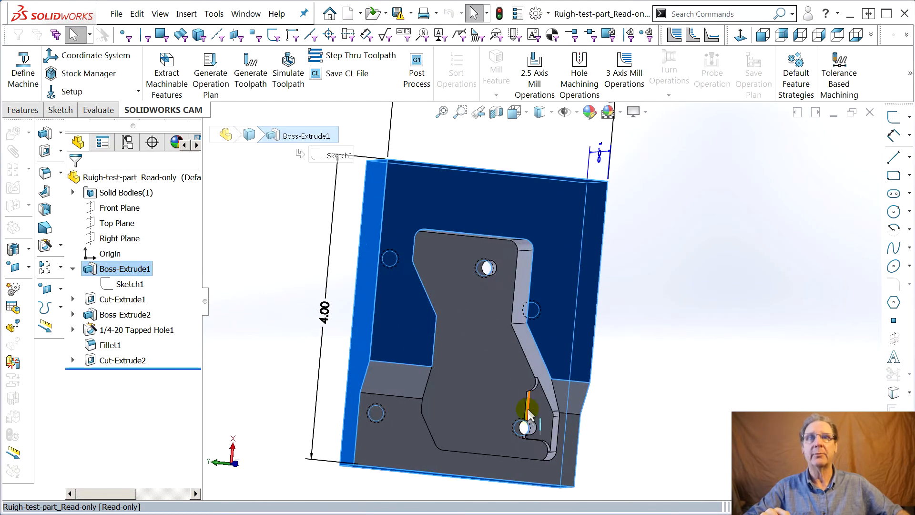
{"action": "middle_click_drag", "start_coordinate": [470, 327], "coordinate": [466, 306]}
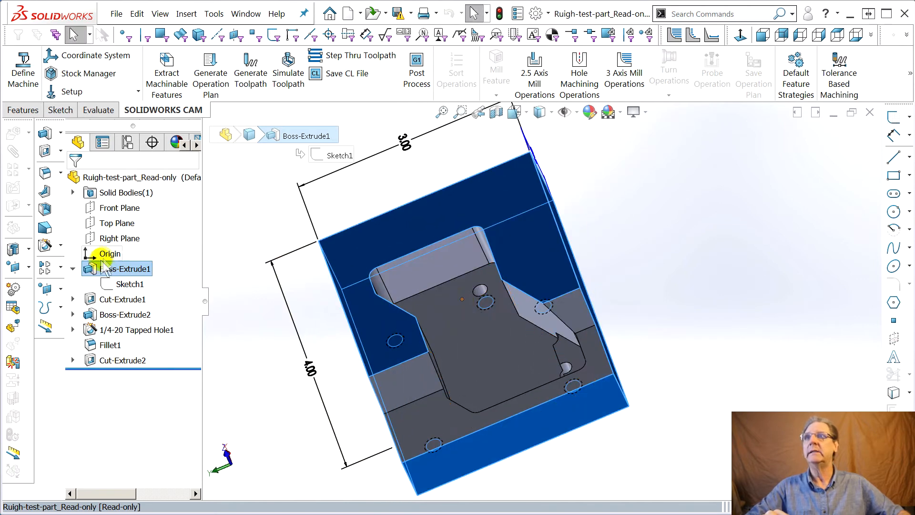
{"action": "left_click", "coordinate": [123, 193]}
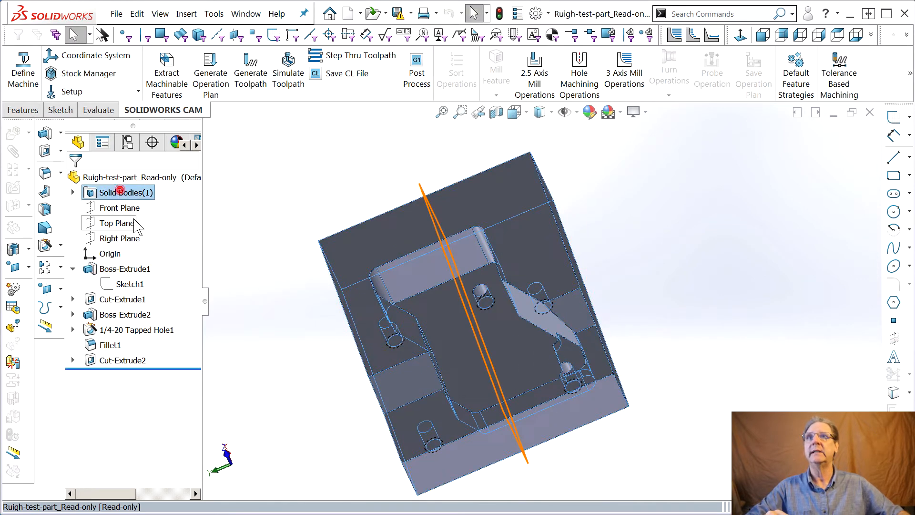
{"action": "left_click", "coordinate": [160, 273]}
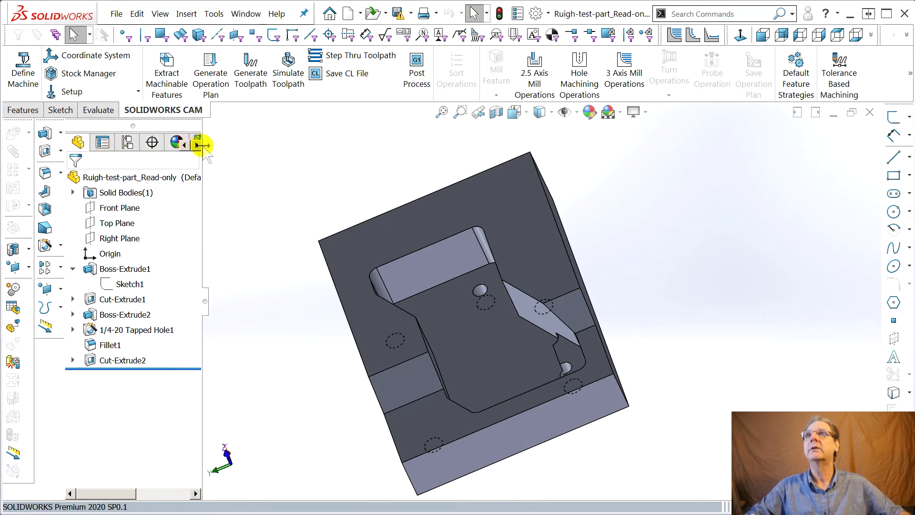
Widen the tree pane so all its views are accessible and display the SOLIDWORKS CAM feature tree.
{"action": "left_click_drag", "start_coordinate": [203, 148], "coordinate": [278, 162]}
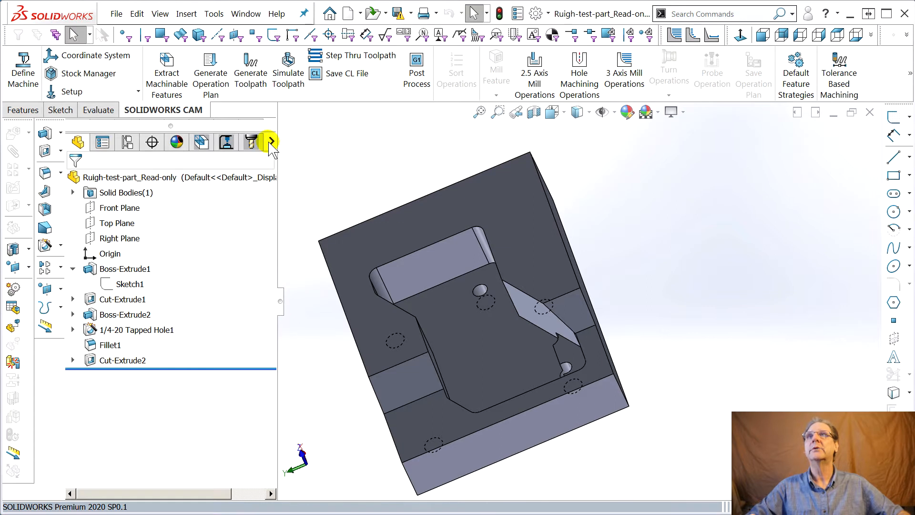
{"action": "left_click", "coordinate": [270, 142]}
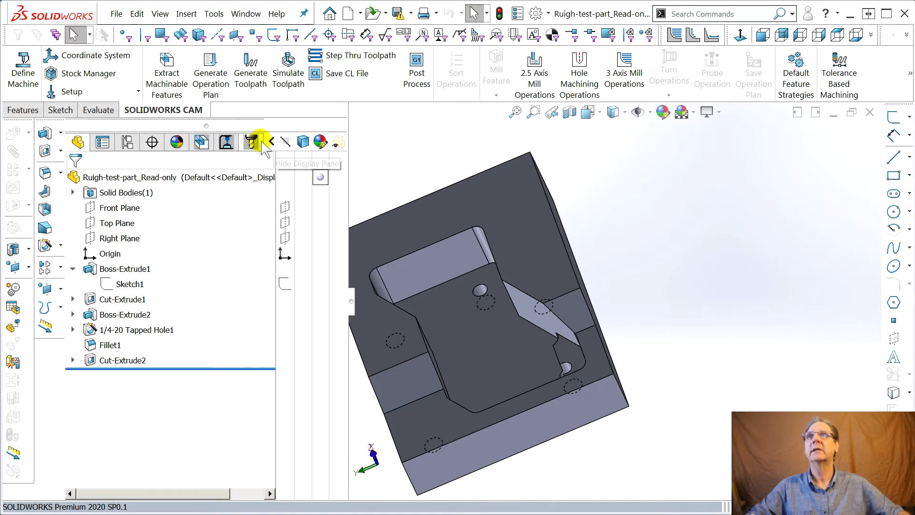
{"action": "left_click", "coordinate": [271, 142]}
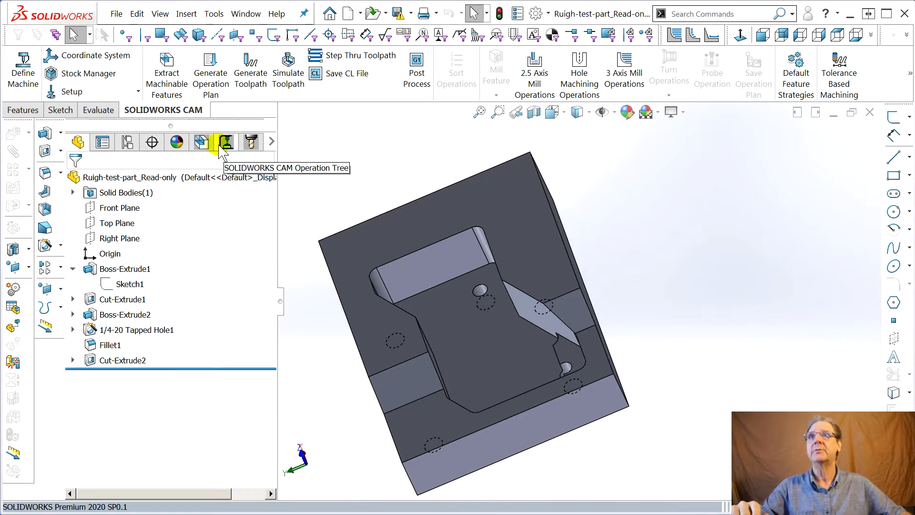
{"action": "left_click", "coordinate": [202, 142]}
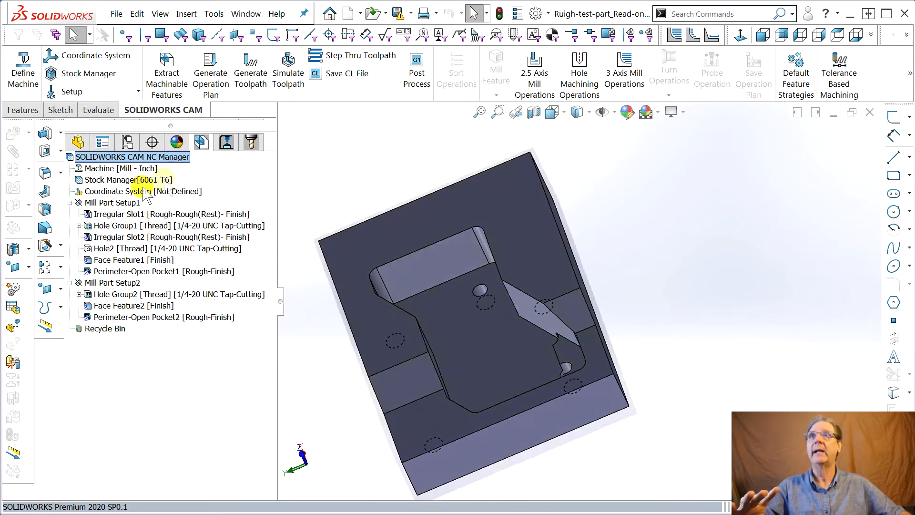
Review the machinable features of both mill part setups, the Tool Crib 2 tool list and the CAM operations.
{"action": "right_click", "coordinate": [190, 74]}
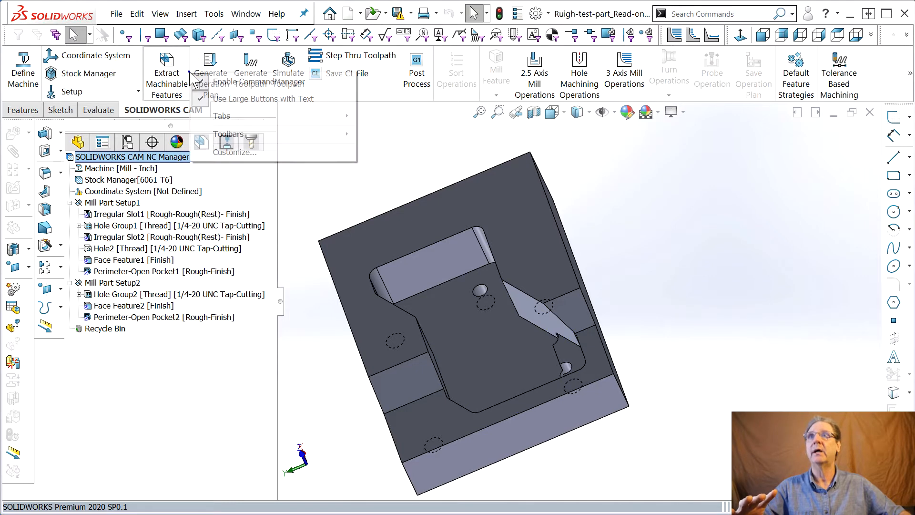
{"action": "left_click", "coordinate": [404, 144]}
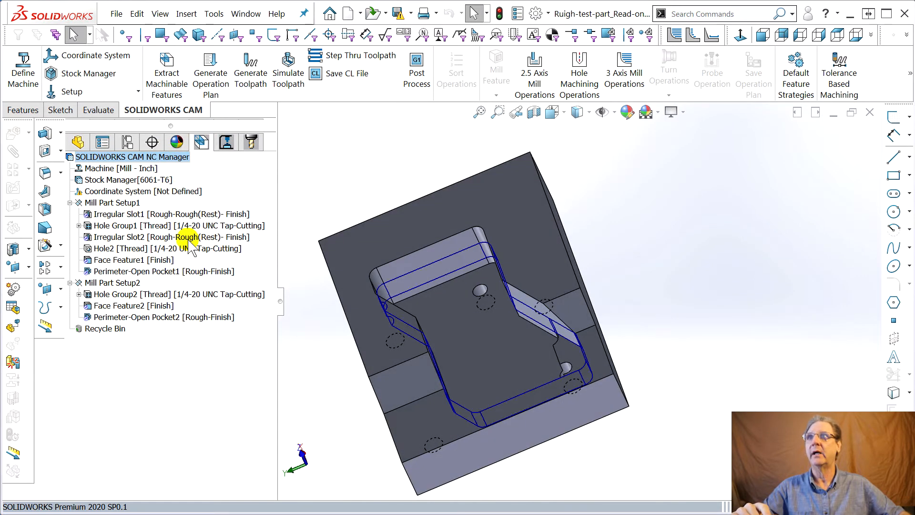
{"action": "middle_click_drag", "start_coordinate": [322, 197], "coordinate": [316, 181]}
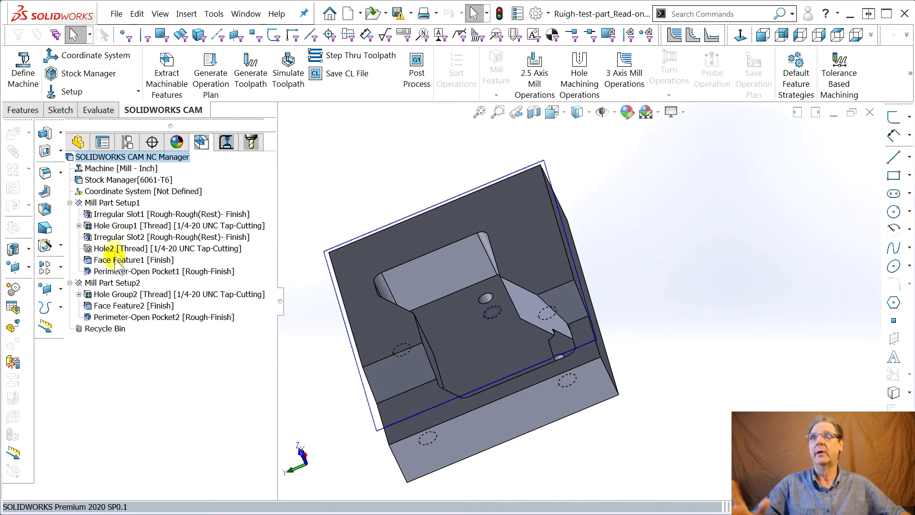
{"action": "left_click", "coordinate": [202, 145]}
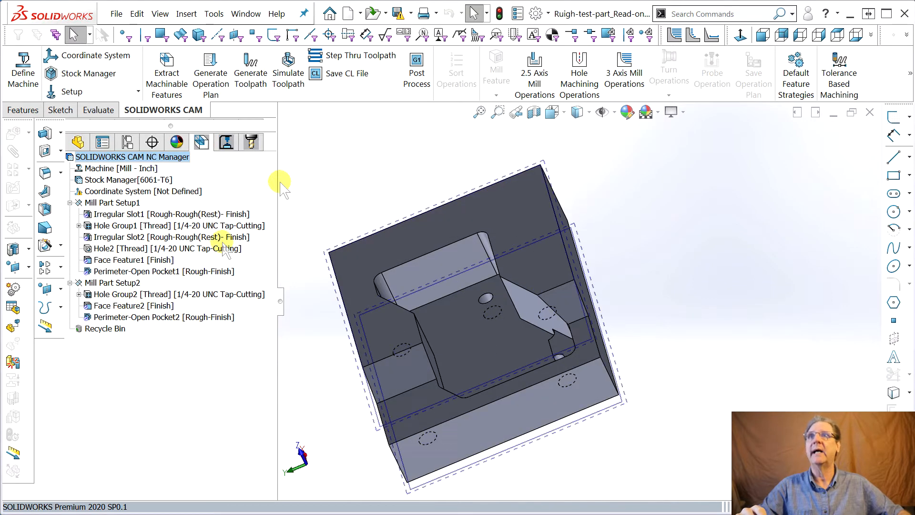
{"action": "left_click", "coordinate": [250, 141]}
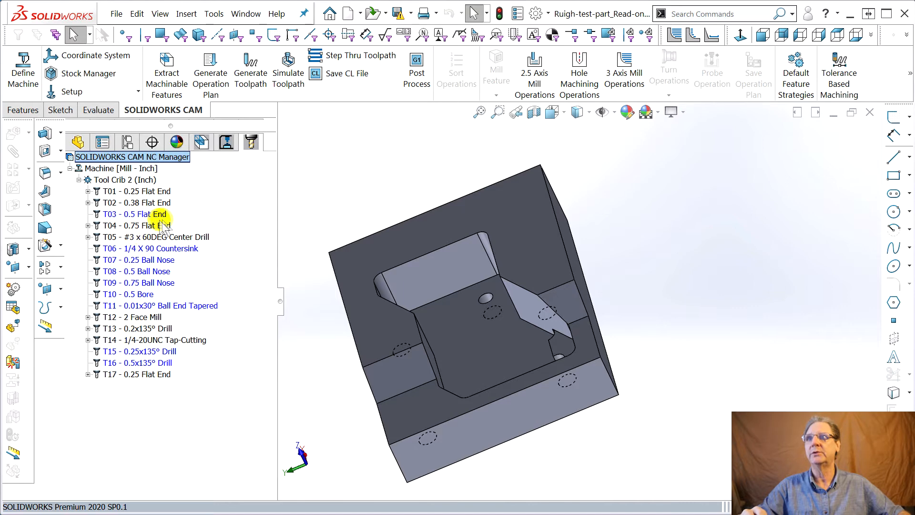
{"action": "left_click", "coordinate": [201, 142]}
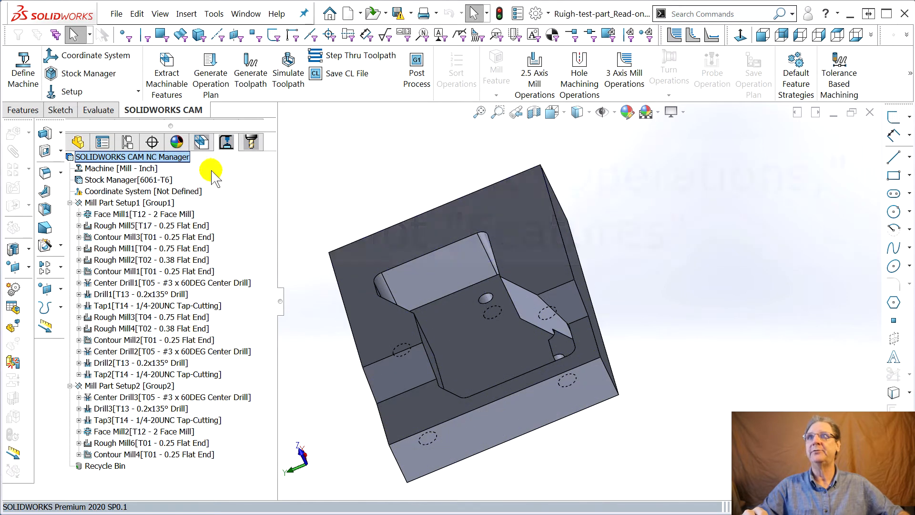
{"action": "mouse_move", "coordinate": [133, 320]}
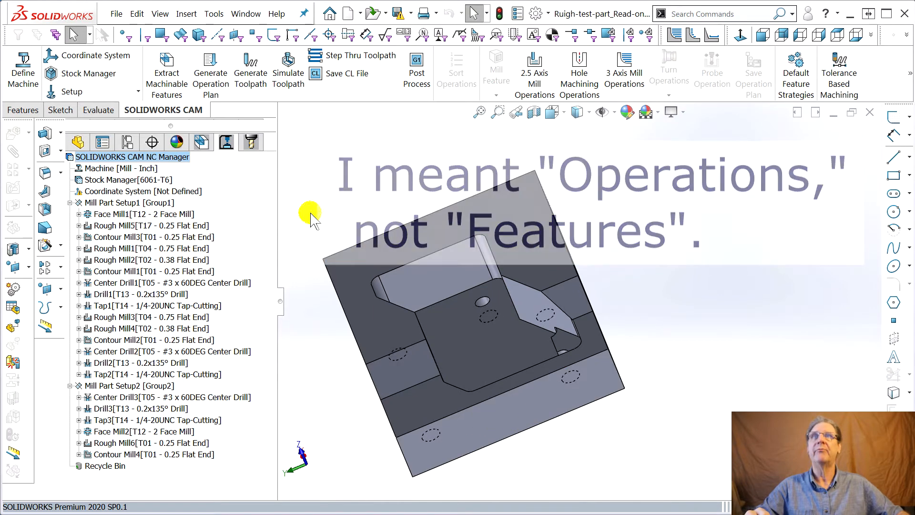
Simulate the toolpaths through to the end with the first collision setting on Ignore Collision.
{"action": "left_click", "coordinate": [289, 72]}
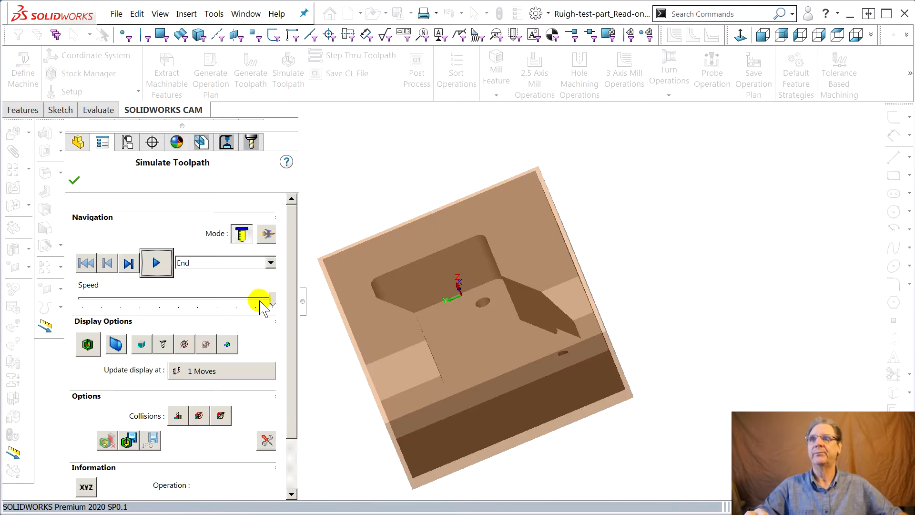
{"action": "left_click", "coordinate": [179, 416]}
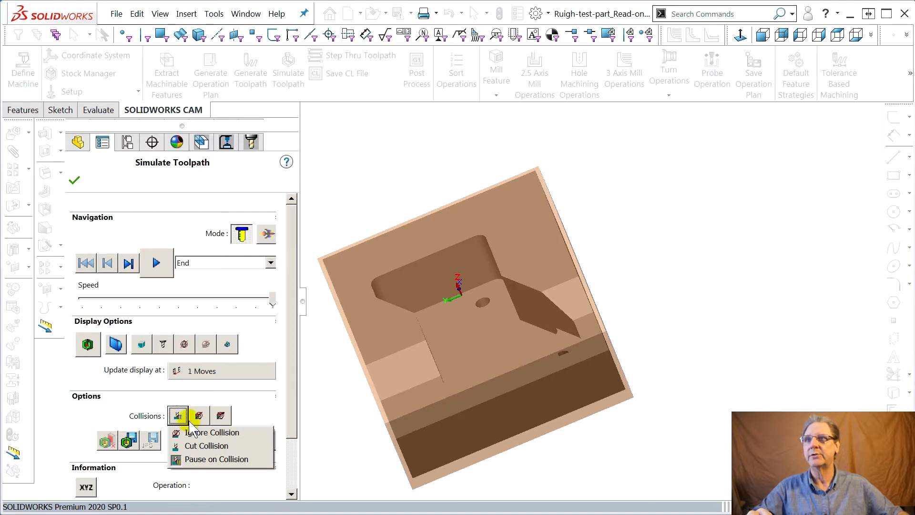
{"action": "left_click", "coordinate": [194, 432]}
{"action": "left_click", "coordinate": [157, 262]}
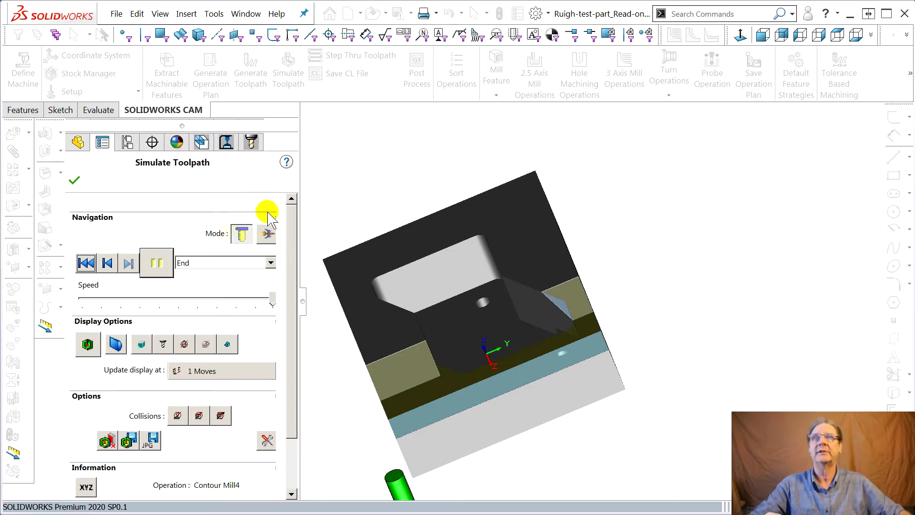
Compare the simulated part with the design model and examine the colour-coded deviation at the hole against the pocket's inner wall.
{"action": "middle_click_drag", "start_coordinate": [491, 288], "coordinate": [430, 344]}
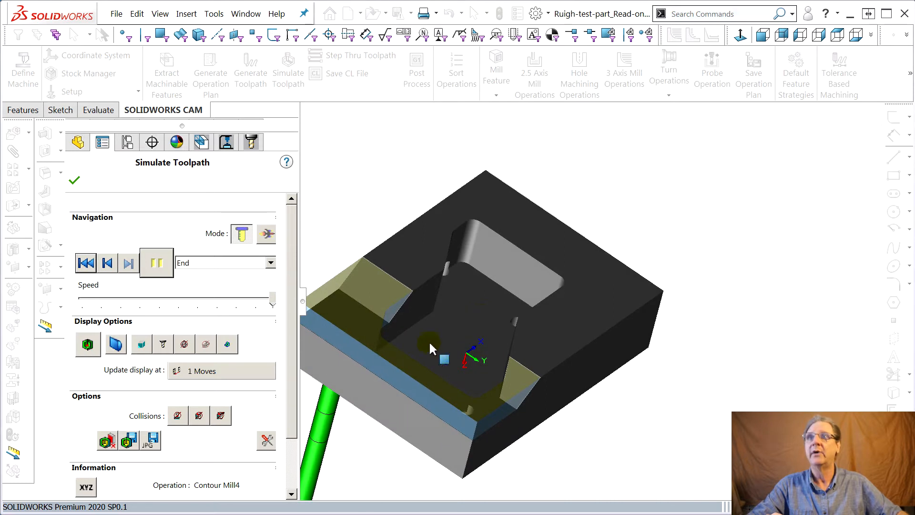
{"action": "middle_click_drag", "start_coordinate": [464, 369], "coordinate": [403, 359]}
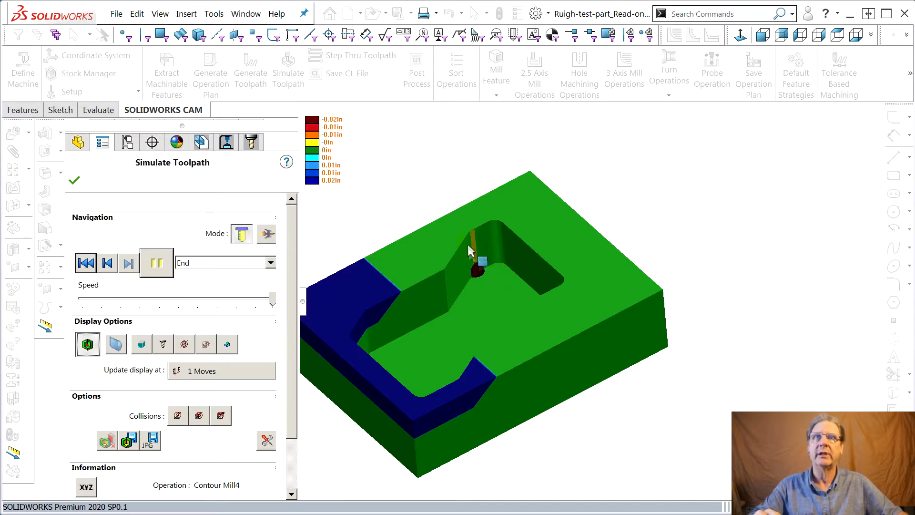
{"action": "scroll", "coordinate": [479, 279], "scroll_direction": "down", "scroll_amount": 1}
{"action": "scroll", "coordinate": [491, 269], "scroll_direction": "down", "scroll_amount": 4}
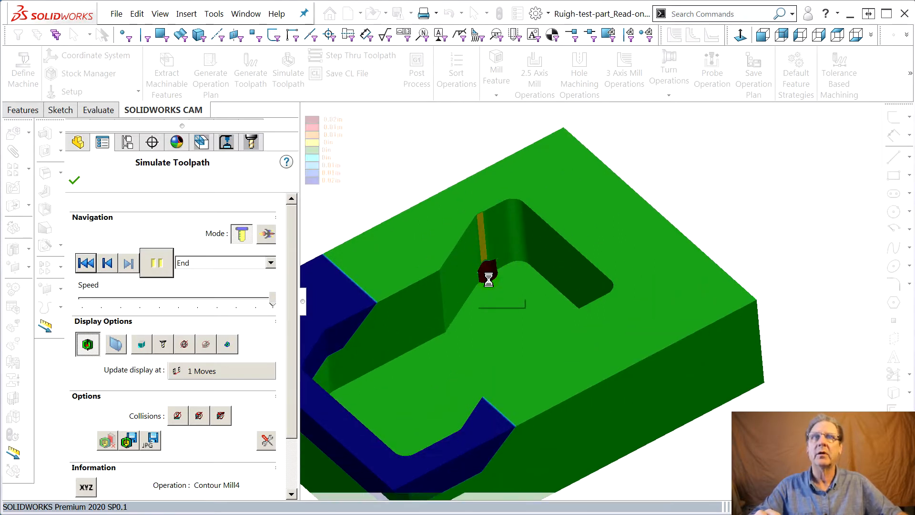
{"action": "scroll", "coordinate": [519, 279], "scroll_direction": "down", "scroll_amount": 4}
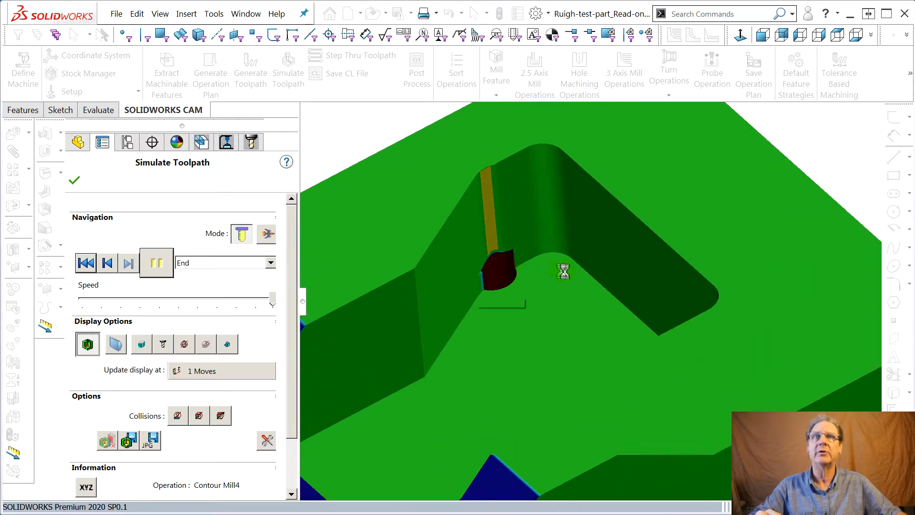
{"action": "scroll", "coordinate": [509, 267], "scroll_direction": "down", "scroll_amount": 3}
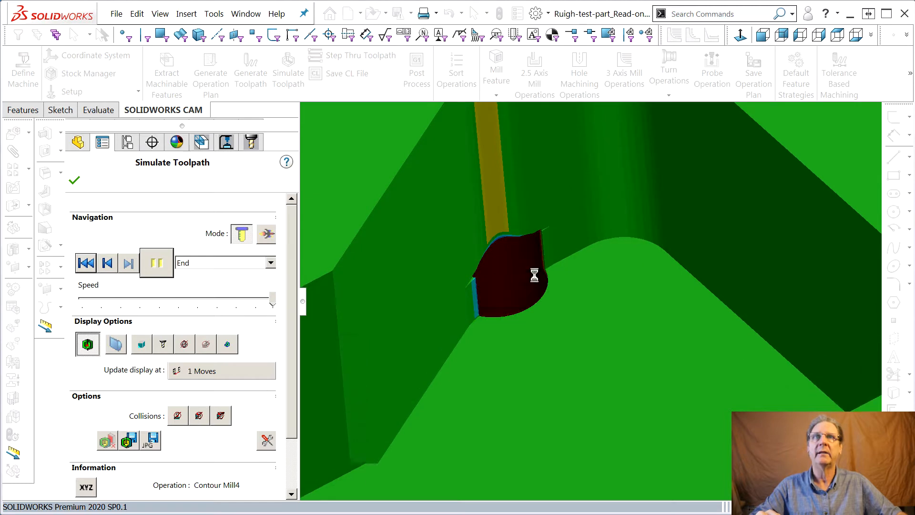
{"action": "scroll", "coordinate": [534, 281], "scroll_direction": "down", "scroll_amount": 3}
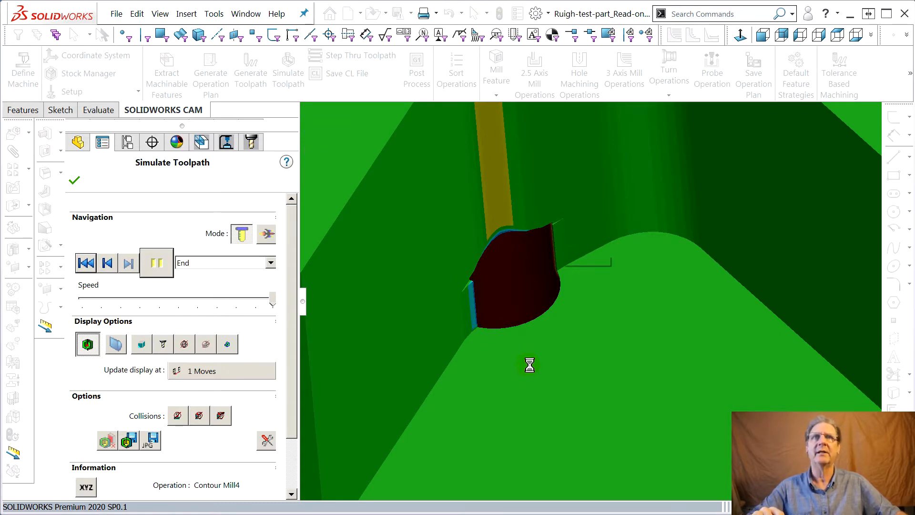
Examine the comparison colours on the pocket floor around the hole near the pocket's open-step end.
{"action": "scroll", "coordinate": [530, 364], "scroll_direction": "up", "scroll_amount": 1}
{"action": "scroll", "coordinate": [548, 370], "scroll_direction": "up", "scroll_amount": 1}
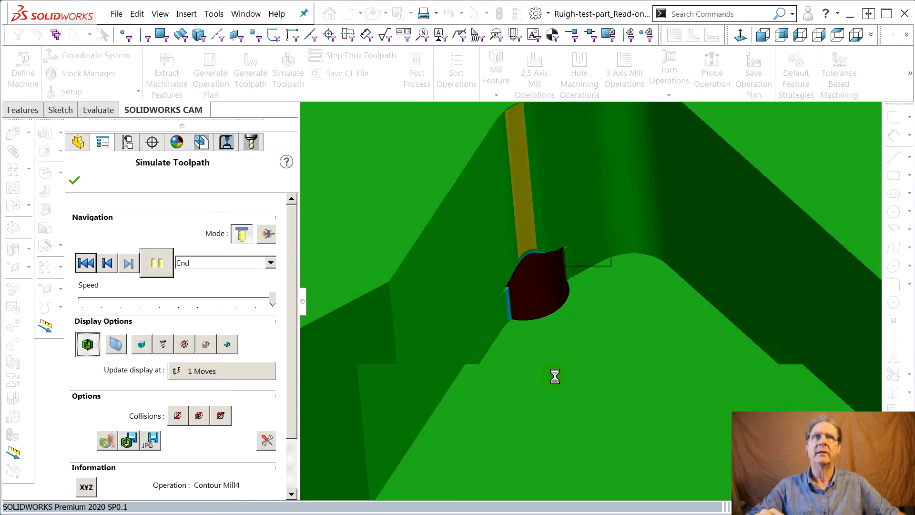
{"action": "scroll", "coordinate": [556, 377], "scroll_direction": "up", "scroll_amount": 3}
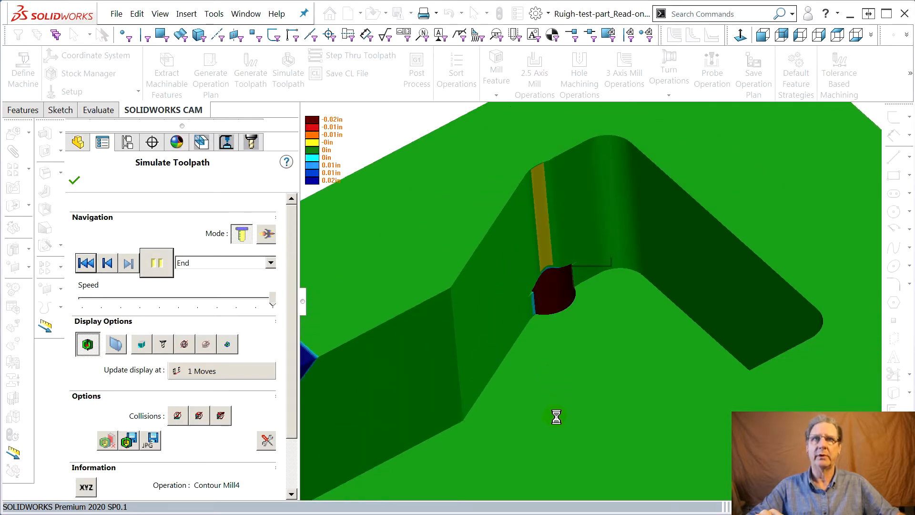
{"action": "scroll", "coordinate": [554, 417], "scroll_direction": "up", "scroll_amount": 4}
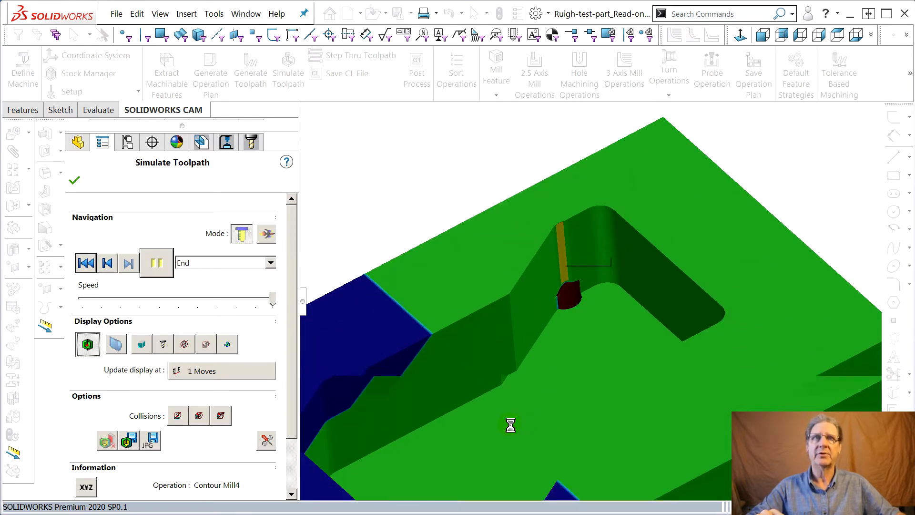
{"action": "scroll", "coordinate": [510, 424], "scroll_direction": "up", "scroll_amount": 4}
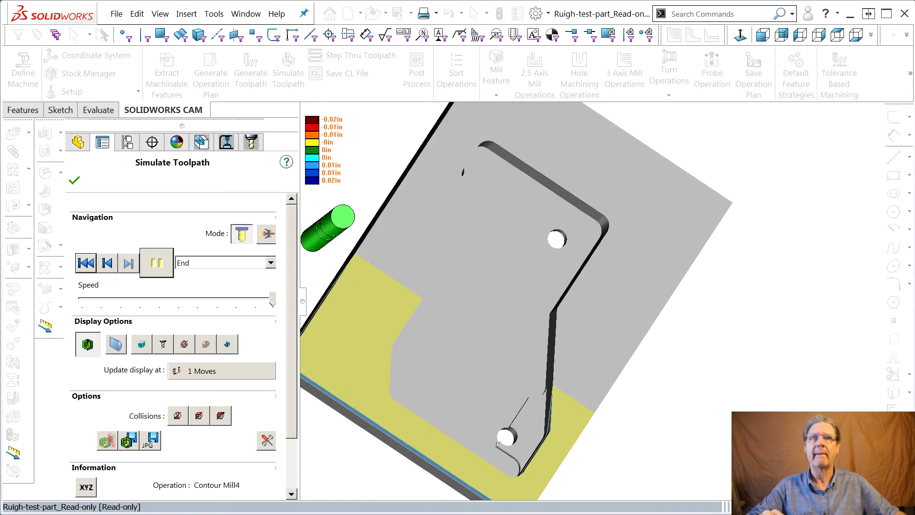
{"action": "scroll", "coordinate": [507, 430], "scroll_direction": "down", "scroll_amount": 3}
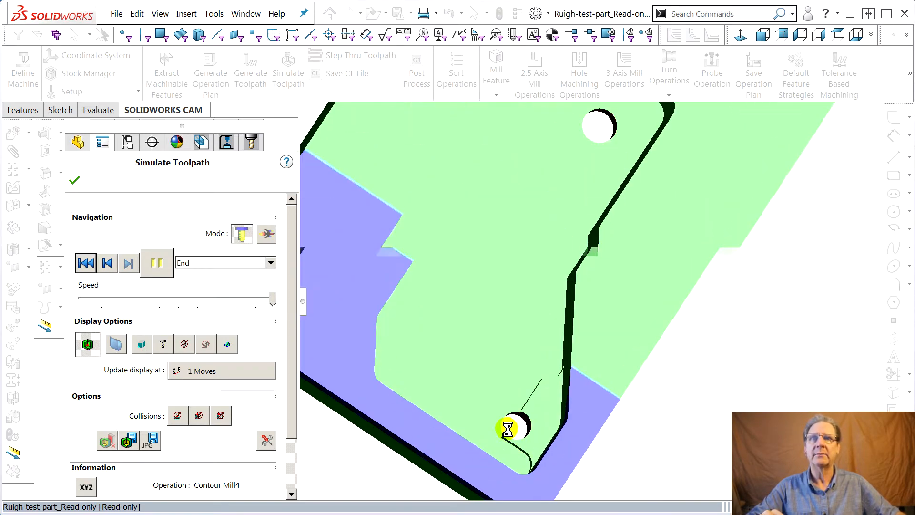
{"action": "scroll", "coordinate": [508, 429], "scroll_direction": "down", "scroll_amount": 3}
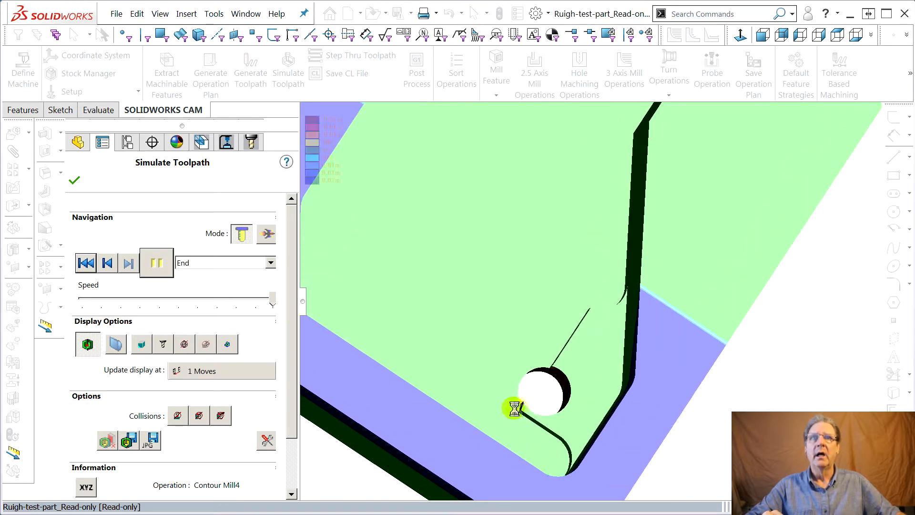
Examine the hole and the adjoining pocket corner closely in the comparison view, including the gap lines beside the wall.
{"action": "scroll", "coordinate": [513, 409], "scroll_direction": "down", "scroll_amount": 2}
{"action": "middle_click_drag", "start_coordinate": [462, 399], "coordinate": [503, 389]}
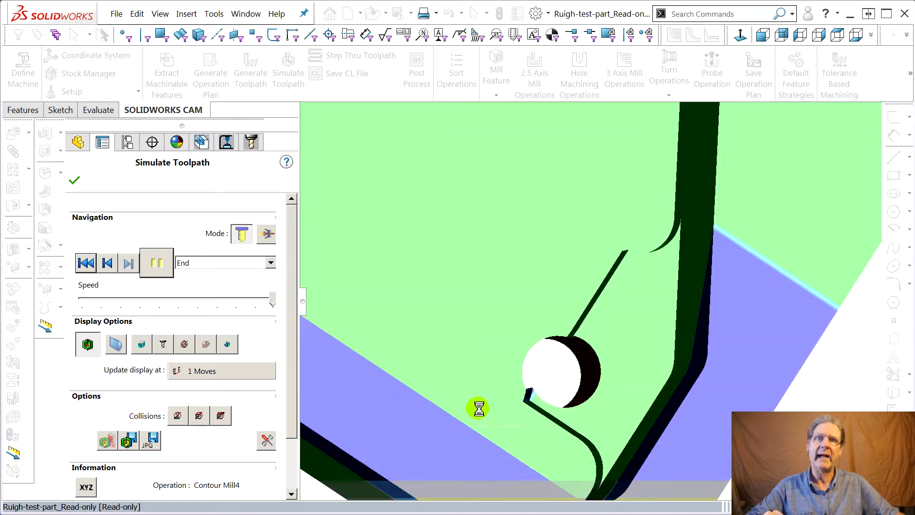
{"action": "middle_click_drag", "start_coordinate": [468, 371], "coordinate": [576, 278]}
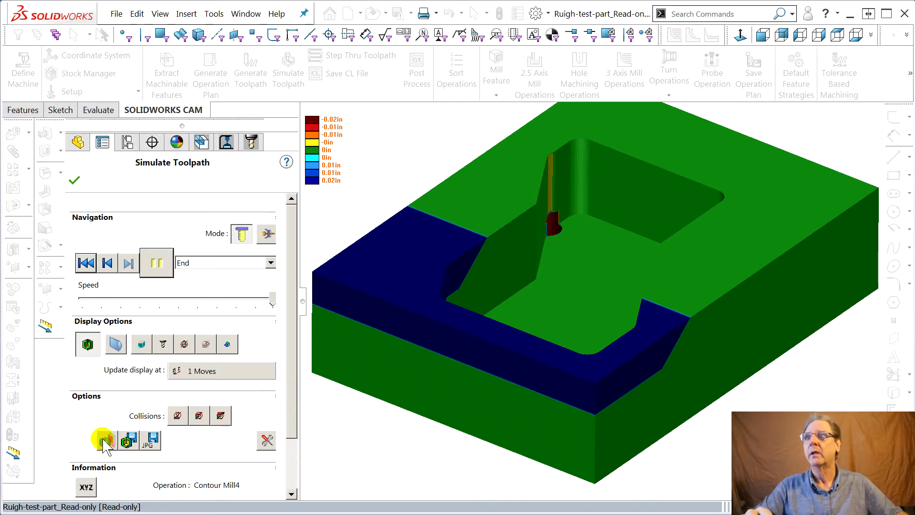
Set the tool collision option to Pause on Collision and run the simulation to the first collision in Rough Mill1.
{"action": "left_click", "coordinate": [177, 416]}
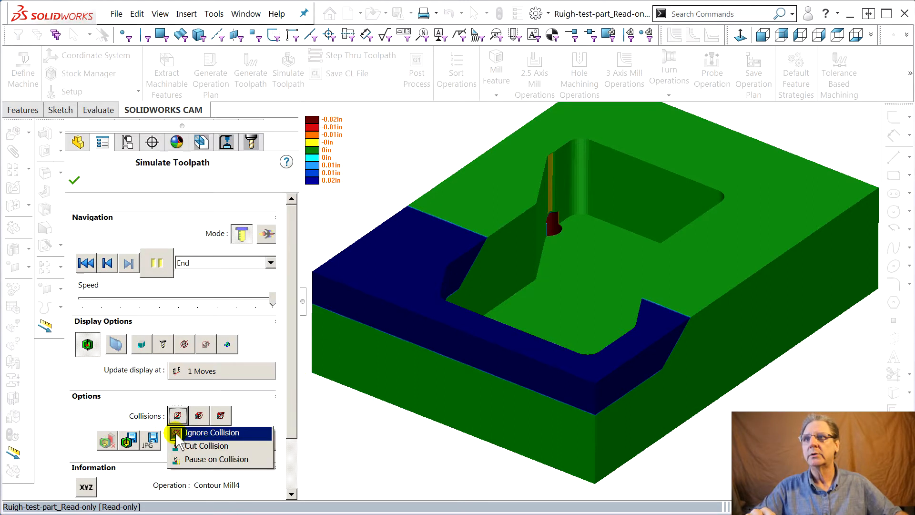
{"action": "left_click", "coordinate": [184, 460]}
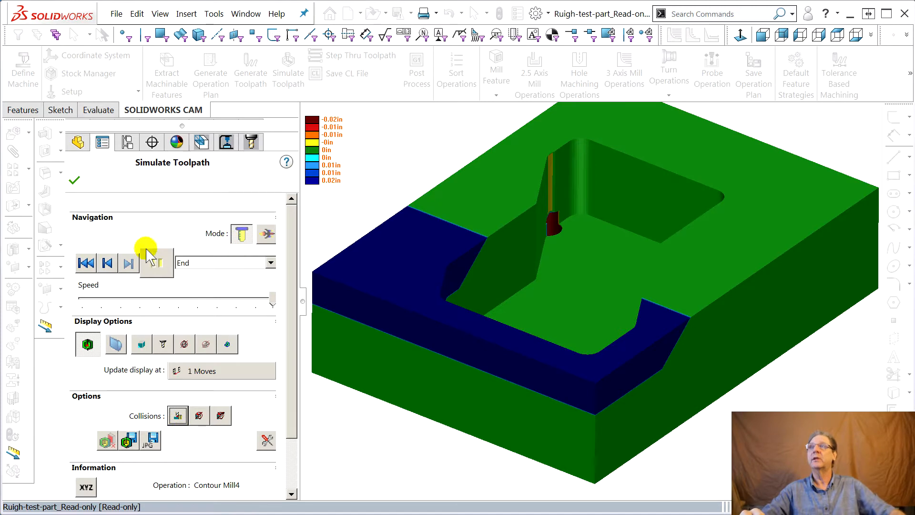
{"action": "left_click", "coordinate": [129, 262]}
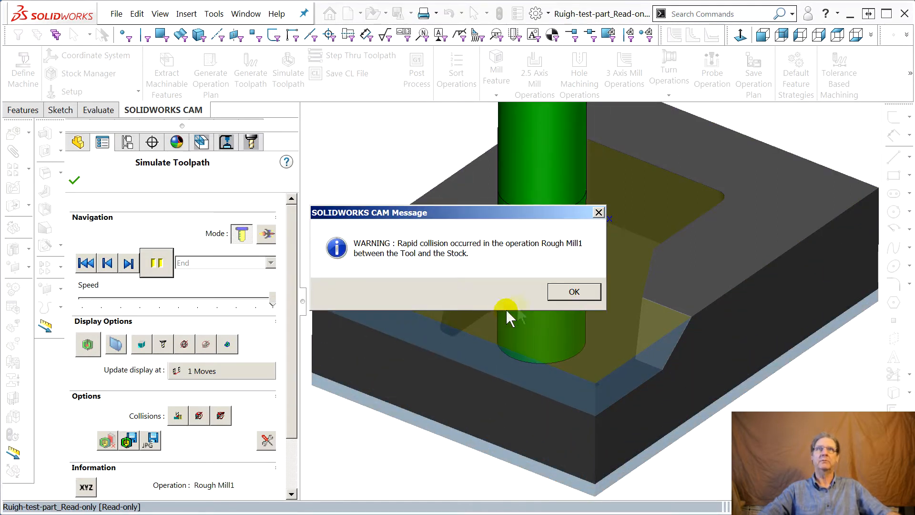
{"action": "left_click", "coordinate": [599, 339]}
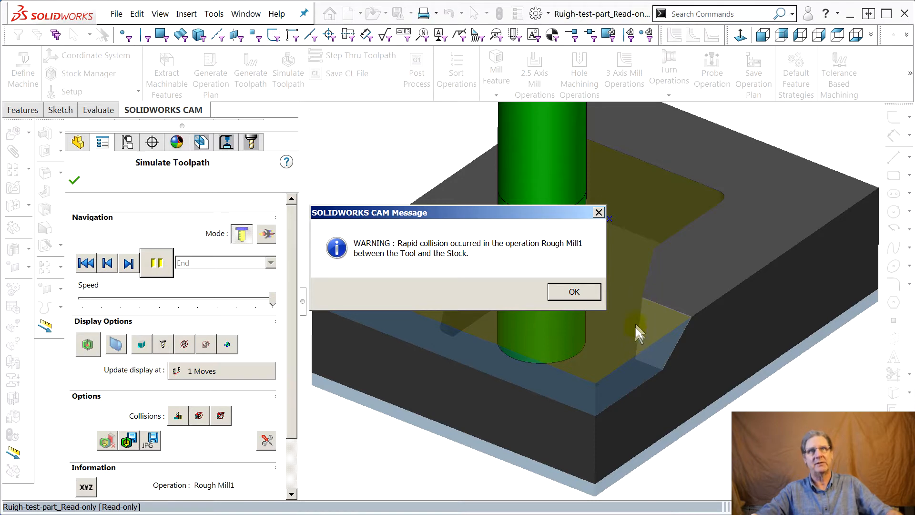
{"action": "left_click", "coordinate": [578, 295]}
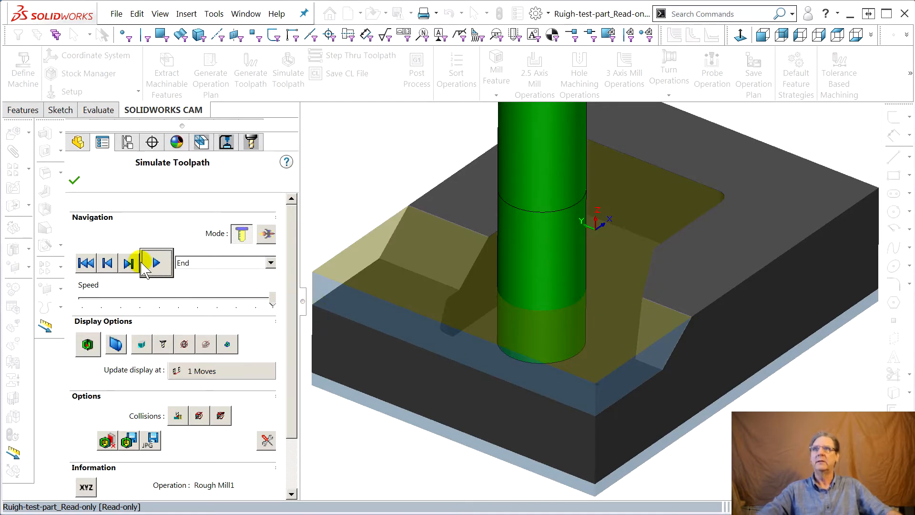
Resume the simulation after each collision pause through Rough Mill1 and into Rough Mill2.
{"action": "left_click", "coordinate": [156, 263]}
{"action": "left_click", "coordinate": [157, 263]}
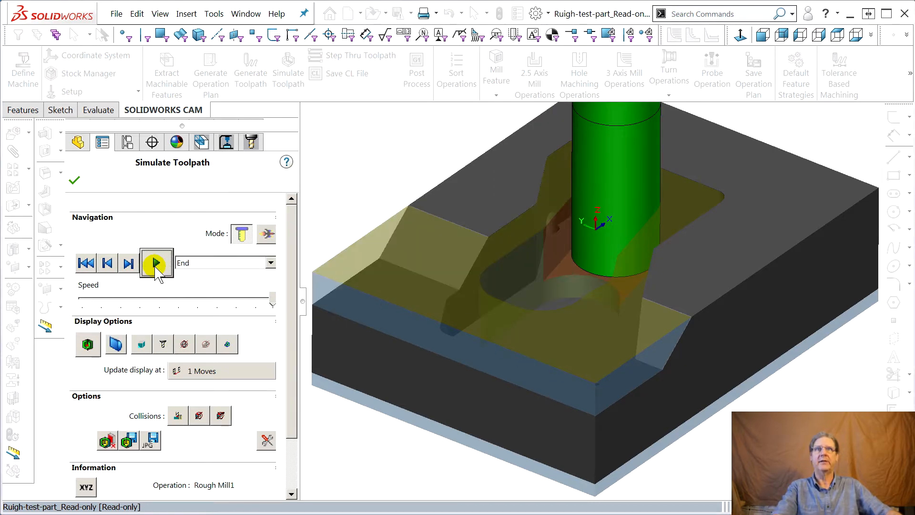
{"action": "left_click", "coordinate": [157, 264]}
{"action": "left_click", "coordinate": [156, 263]}
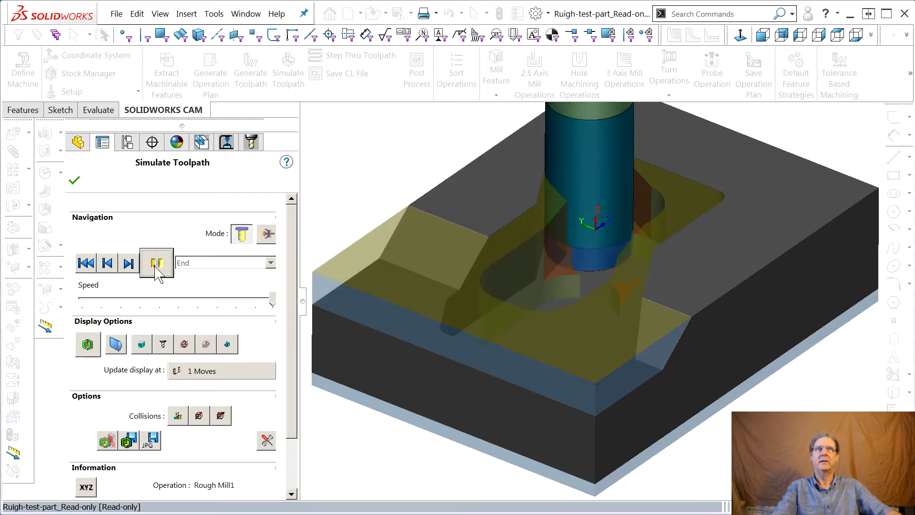
{"action": "key", "text": "Return"}
{"action": "left_click", "coordinate": [155, 267]}
{"action": "key", "text": "Return"}
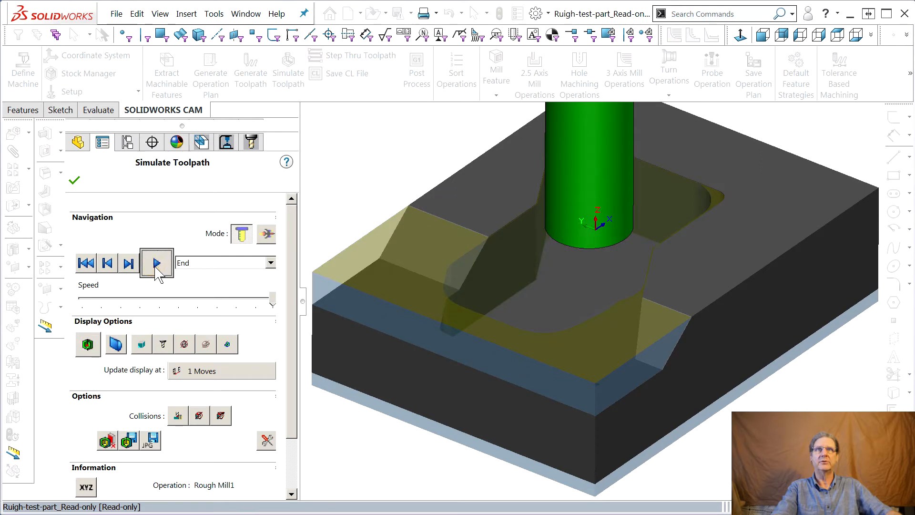
{"action": "left_click", "coordinate": [155, 267]}
{"action": "key", "text": "Return"}
{"action": "left_click", "coordinate": [156, 267]}
{"action": "key", "text": "Return"}
{"action": "left_click", "coordinate": [157, 267]}
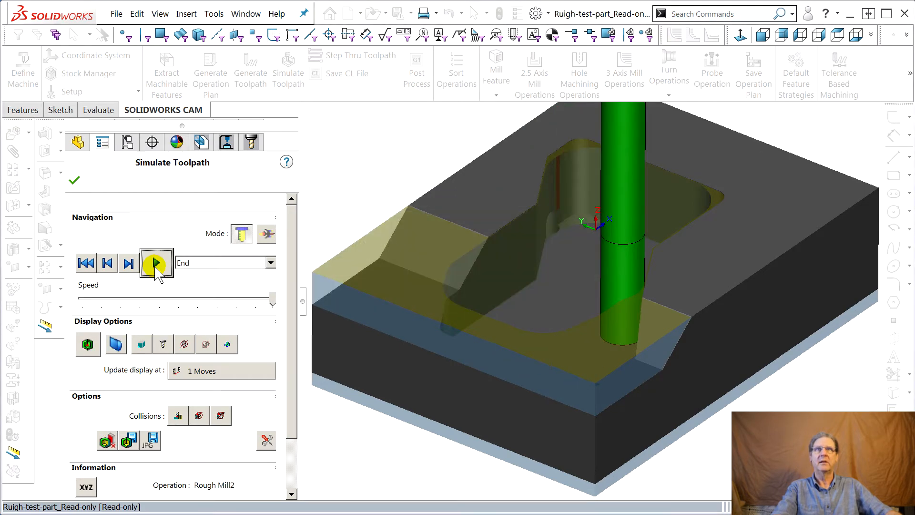
Continue the simulation past the collision pauses in Rough Mill2 and Center Drill1.
{"action": "left_click", "coordinate": [156, 263]}
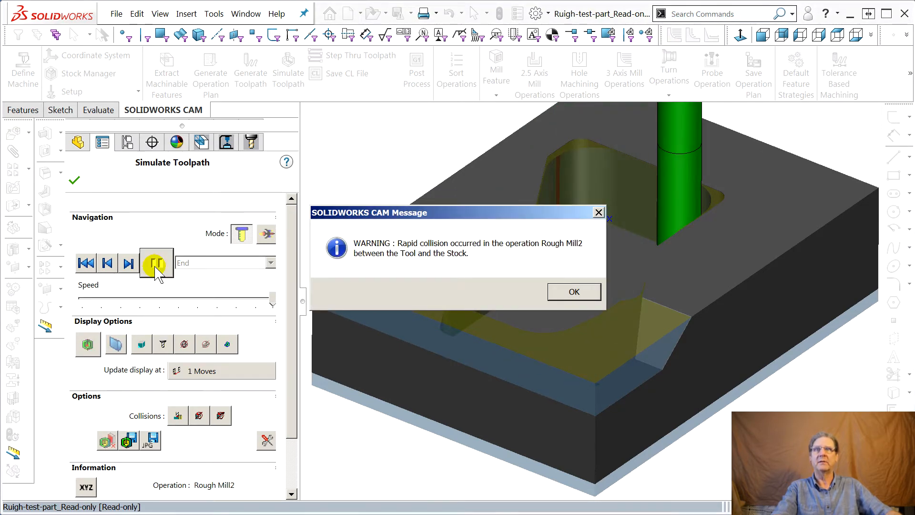
{"action": "key", "text": "Return"}
{"action": "left_click", "coordinate": [157, 264]}
{"action": "key", "text": "Return"}
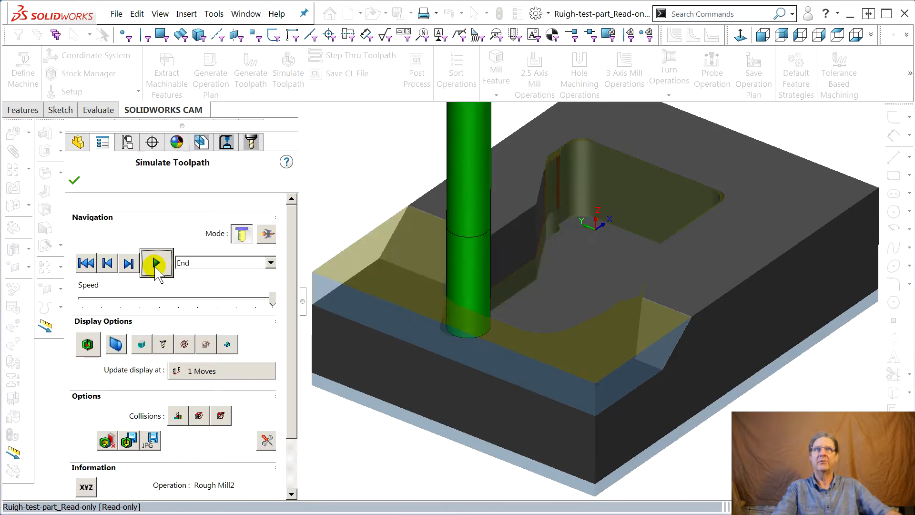
{"action": "left_click", "coordinate": [156, 263]}
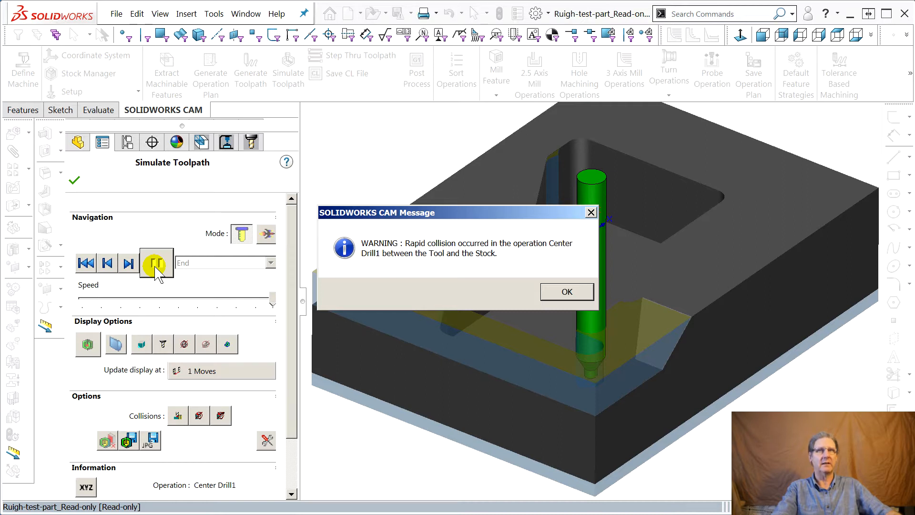
{"action": "key", "text": "Return"}
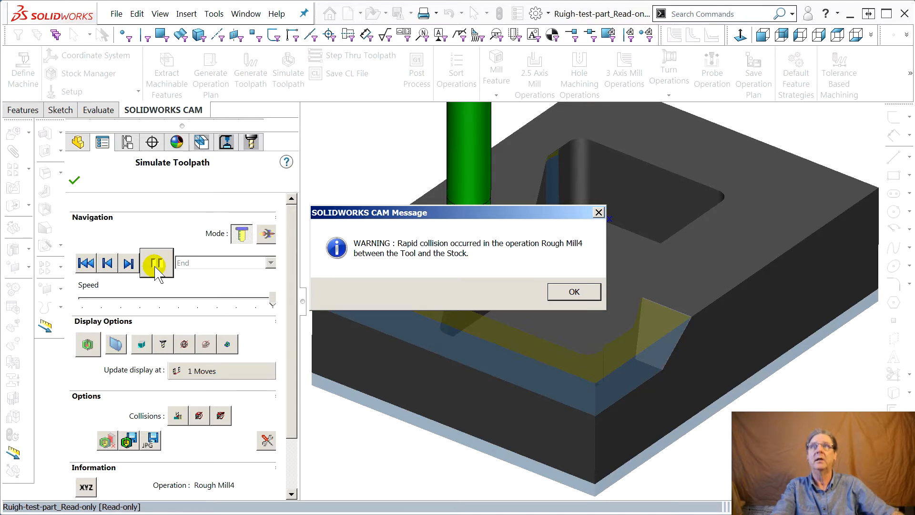
Acknowledge the collision pauses in Rough Mill4 and resume the simulation toward the second setup.
{"action": "key", "text": "Return"}
{"action": "key", "text": "Return"}
{"action": "key", "text": "Return"}
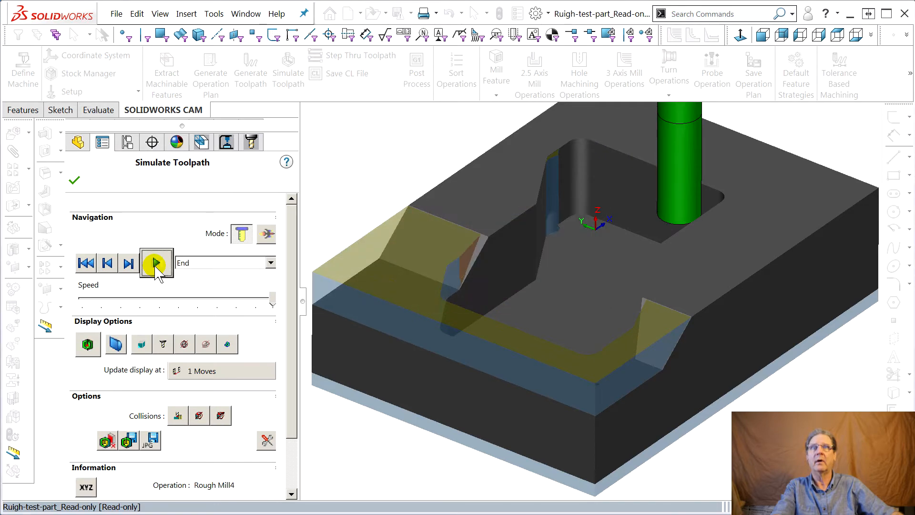
{"action": "left_click", "coordinate": [156, 264]}
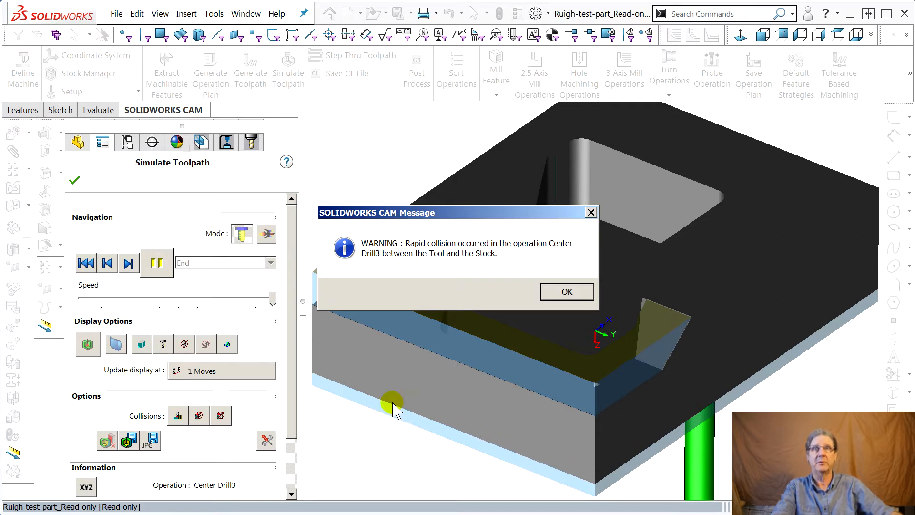
Resume the simulation past the Center Drill3 collisions and run it to the end of Contour Mill4.
{"action": "key", "text": "Return"}
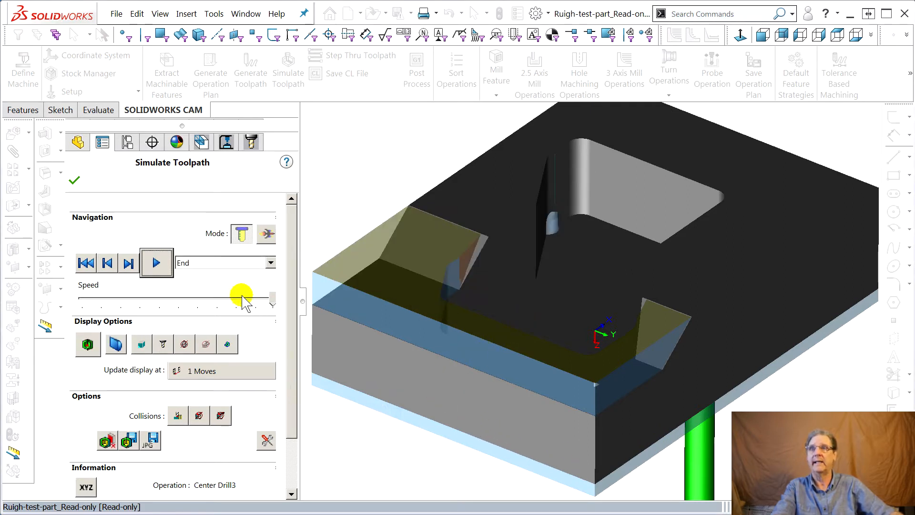
{"action": "left_click", "coordinate": [156, 263]}
{"action": "key", "text": "Return"}
{"action": "key", "text": "Return"}
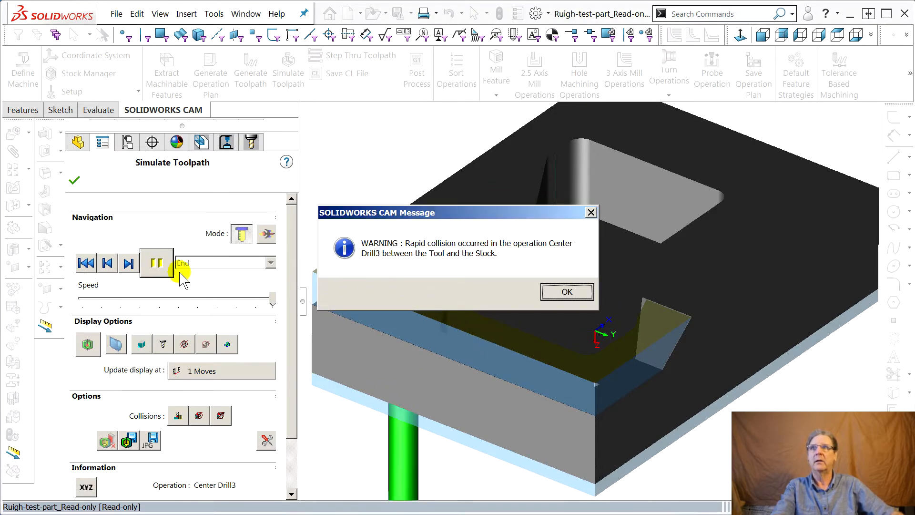
{"action": "left_click", "coordinate": [157, 270]}
{"action": "key", "text": "Return"}
{"action": "left_click", "coordinate": [156, 266]}
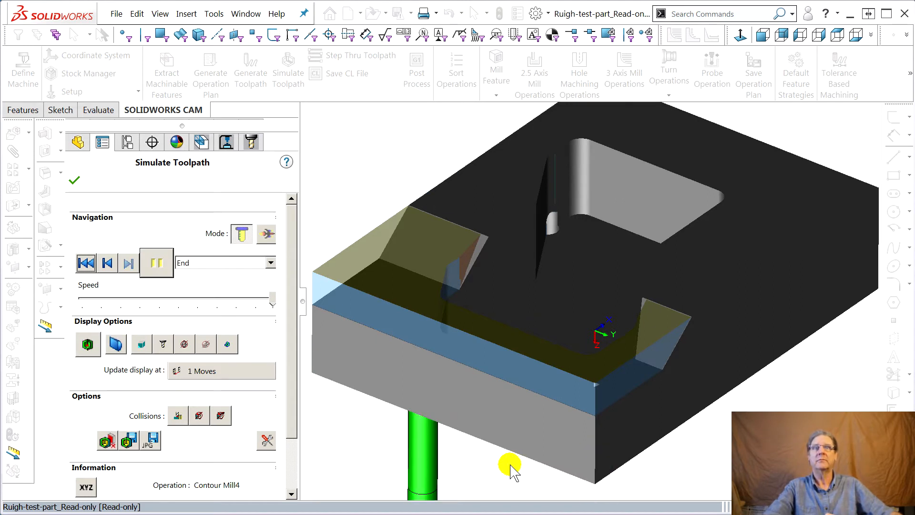
Inspect the simulated part's pocket and holes from another angle and close the toolpath simulation.
{"action": "scroll", "coordinate": [482, 451], "scroll_direction": "up", "scroll_amount": 1}
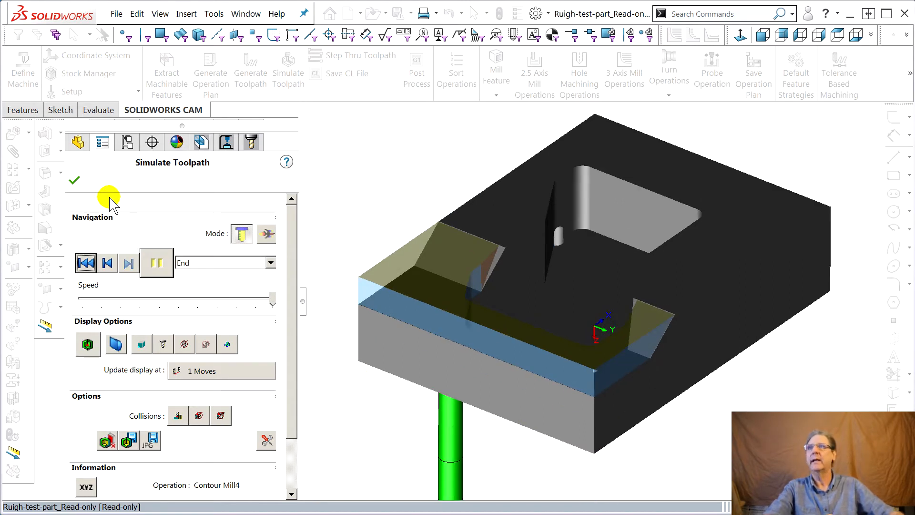
{"action": "middle_click_drag", "start_coordinate": [622, 313], "coordinate": [618, 340]}
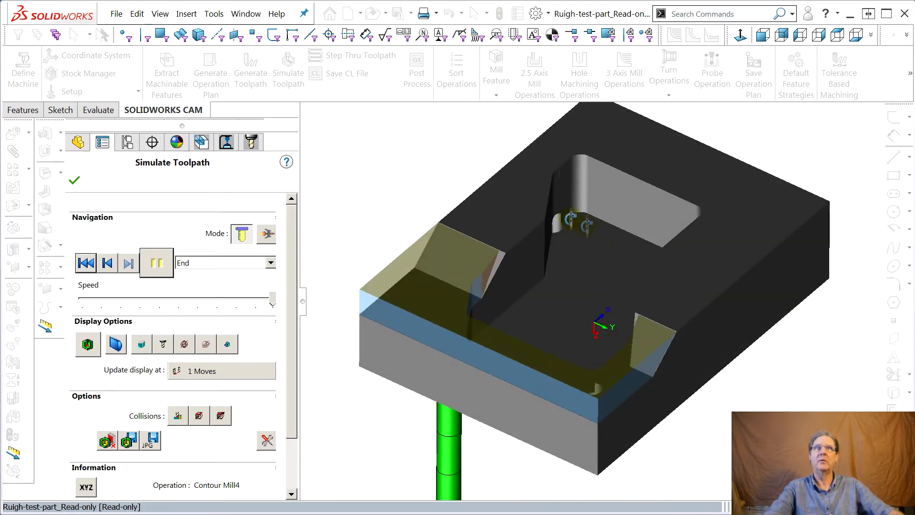
{"action": "middle_click_drag", "start_coordinate": [567, 360], "coordinate": [647, 374]}
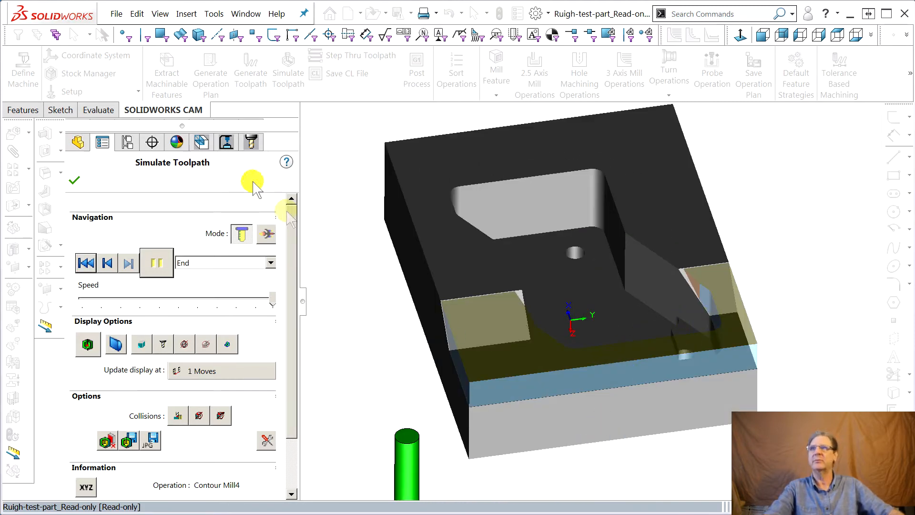
{"action": "left_click", "coordinate": [74, 181]}
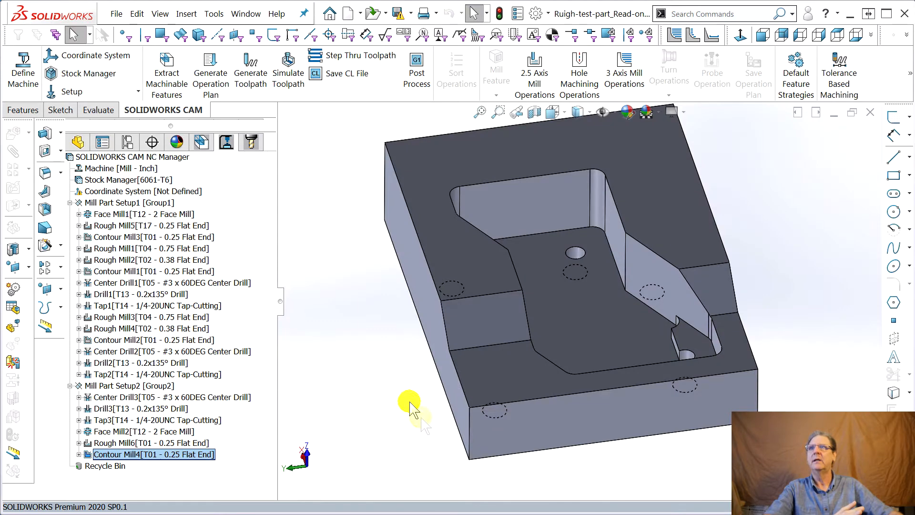
Preview the first toolpaths in the operation tree and delete Rough Mill5 and Contour Mill3 from Mill Part Setup1.
{"action": "left_click", "coordinate": [200, 142]}
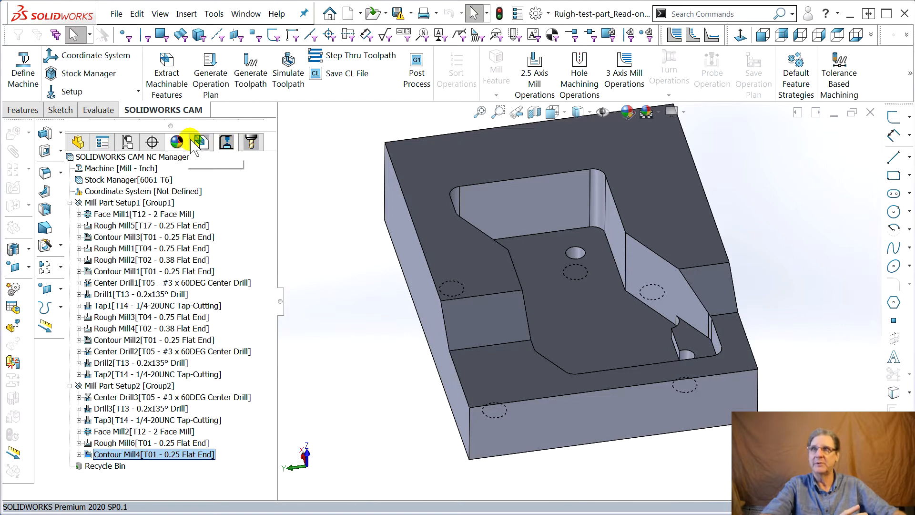
{"action": "left_click", "coordinate": [227, 143]}
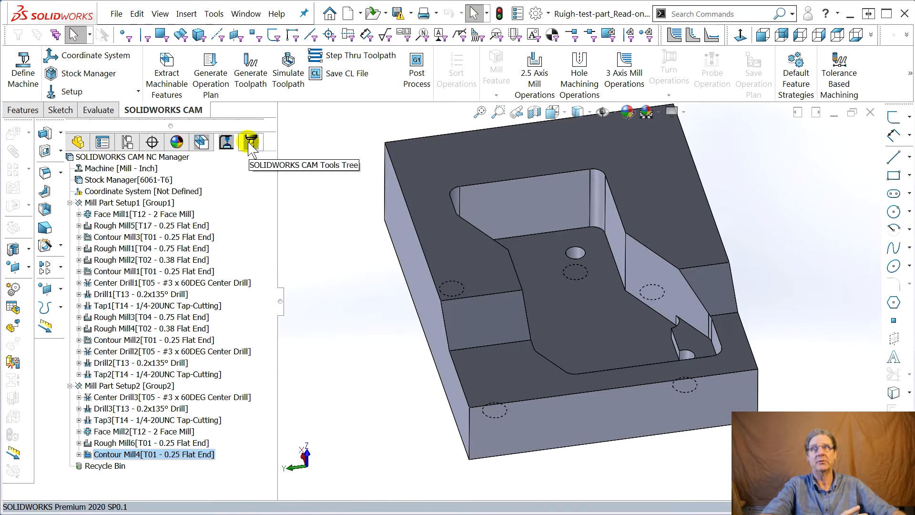
{"action": "mouse_move", "coordinate": [177, 215]}
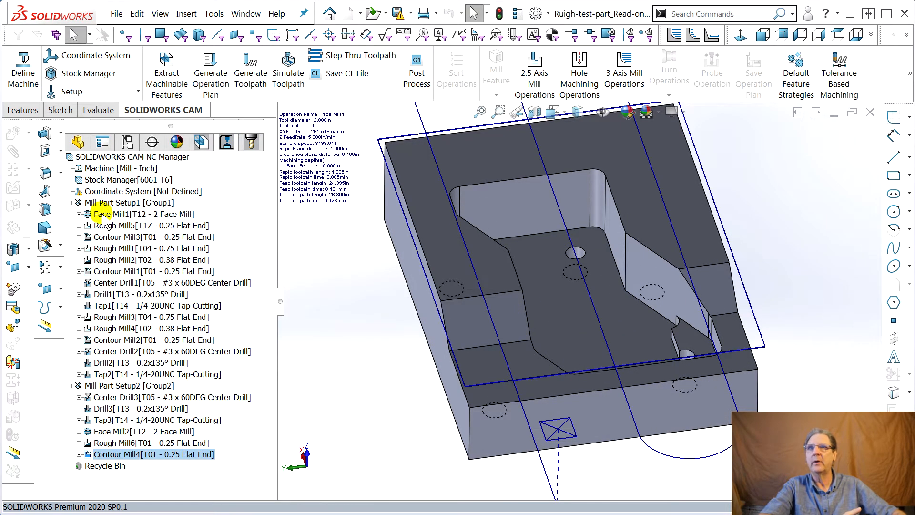
{"action": "mouse_move", "coordinate": [105, 226]}
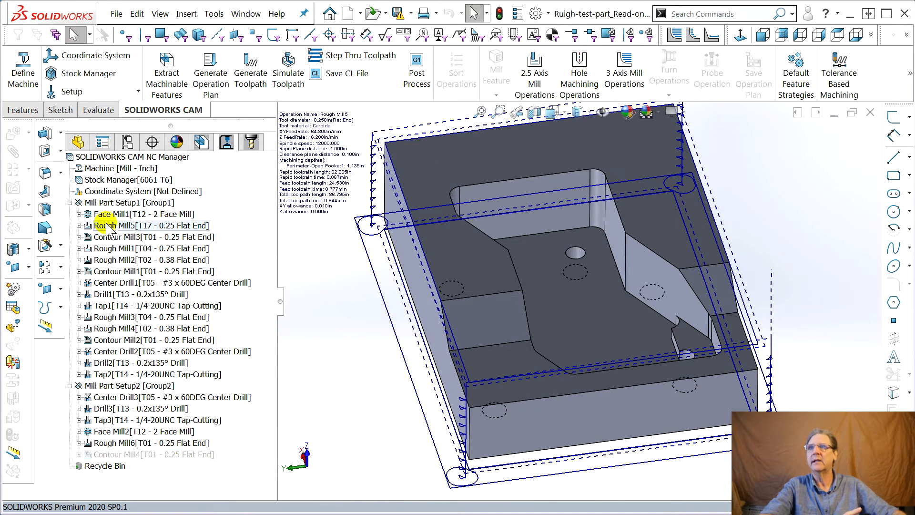
{"action": "right_click", "coordinate": [105, 224]}
{"action": "left_click", "coordinate": [130, 509]}
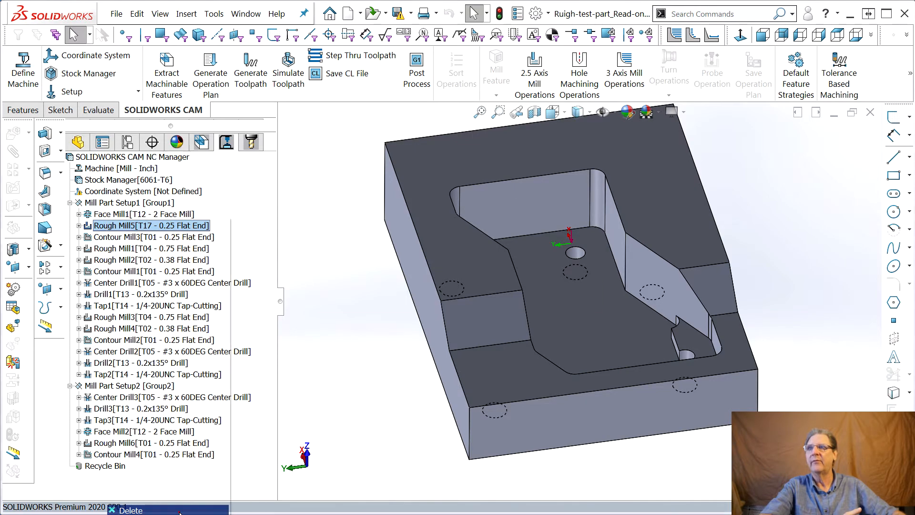
{"action": "left_click", "coordinate": [490, 298]}
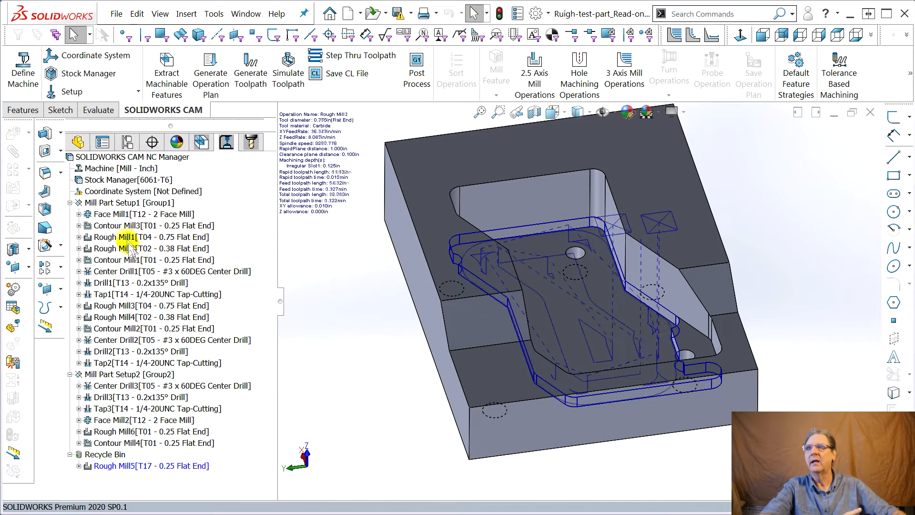
{"action": "right_click", "coordinate": [116, 227]}
{"action": "left_click", "coordinate": [141, 510]}
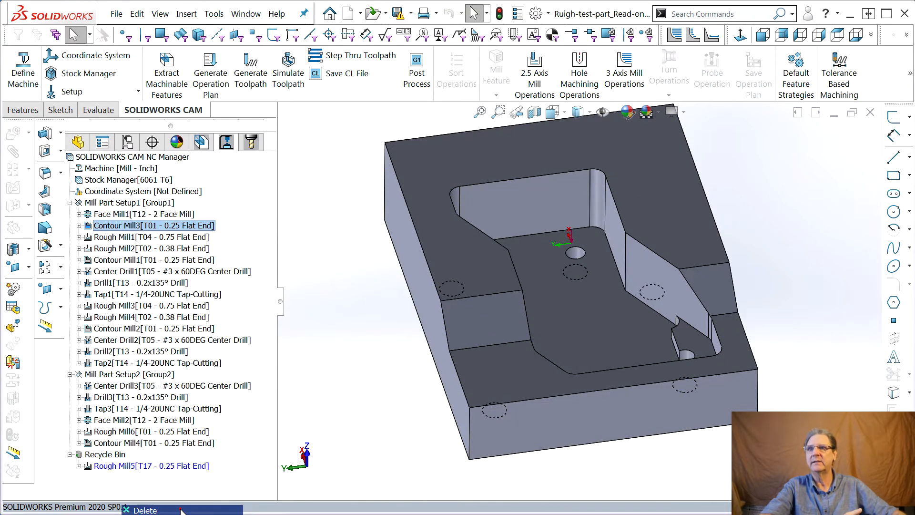
{"action": "left_click", "coordinate": [502, 292]}
Delete the Center Drill1, Drill1 and Tap1 operations from Mill Part Setup1.
{"action": "mouse_move", "coordinate": [100, 249]}
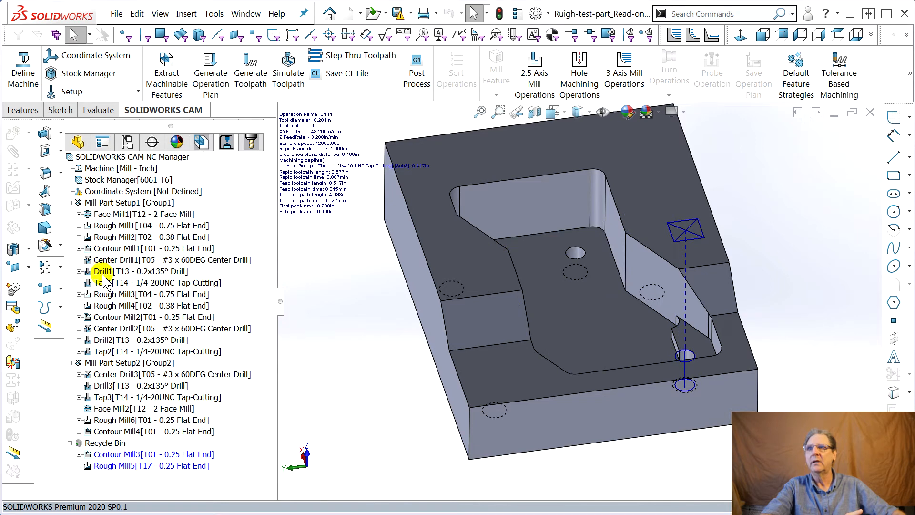
{"action": "right_click", "coordinate": [111, 262]}
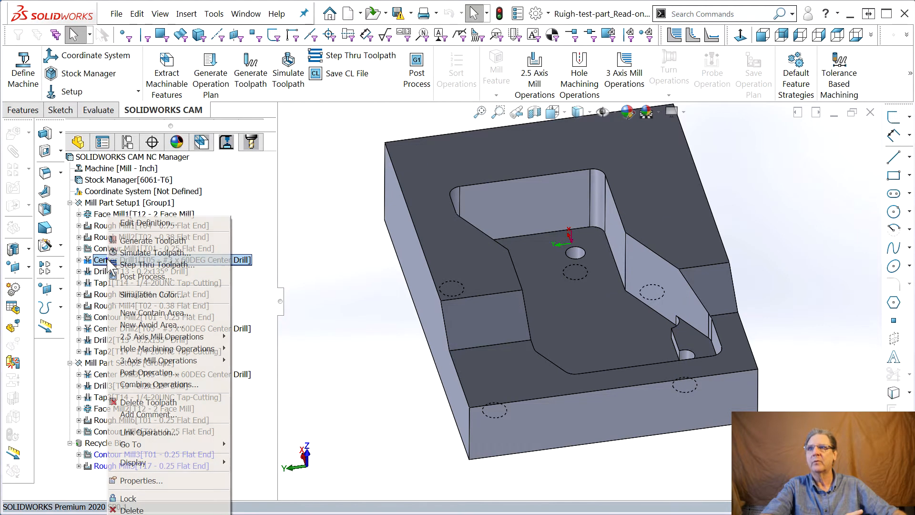
{"action": "left_click", "coordinate": [171, 510]}
{"action": "left_click", "coordinate": [516, 299]}
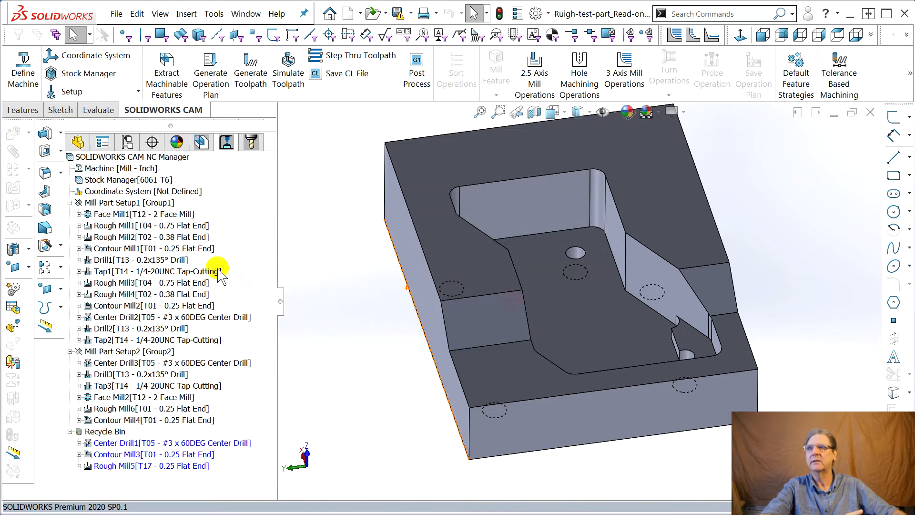
{"action": "right_click", "coordinate": [143, 260]}
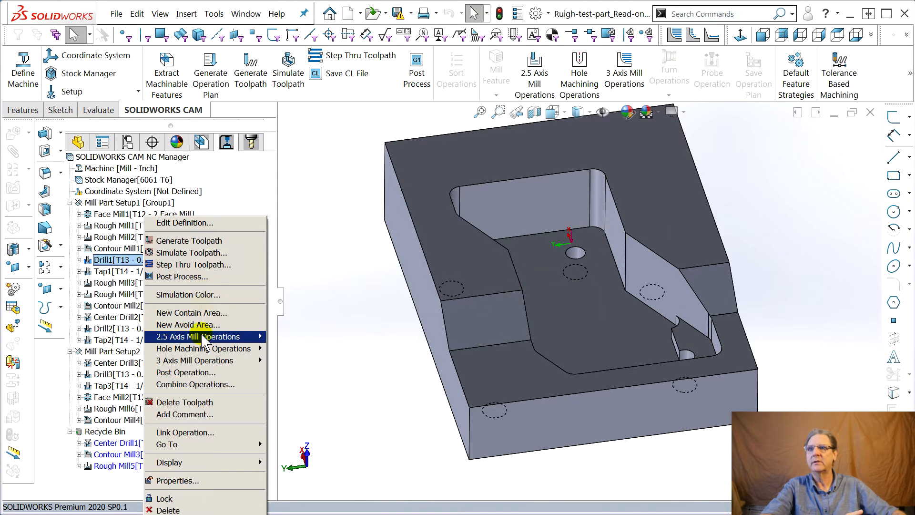
{"action": "left_click", "coordinate": [205, 510]}
{"action": "left_click", "coordinate": [516, 292]}
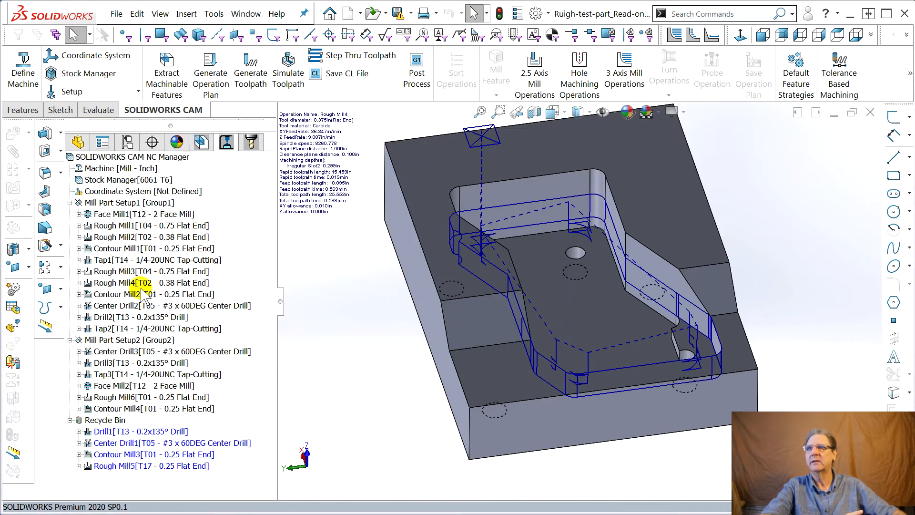
{"action": "right_click", "coordinate": [119, 260]}
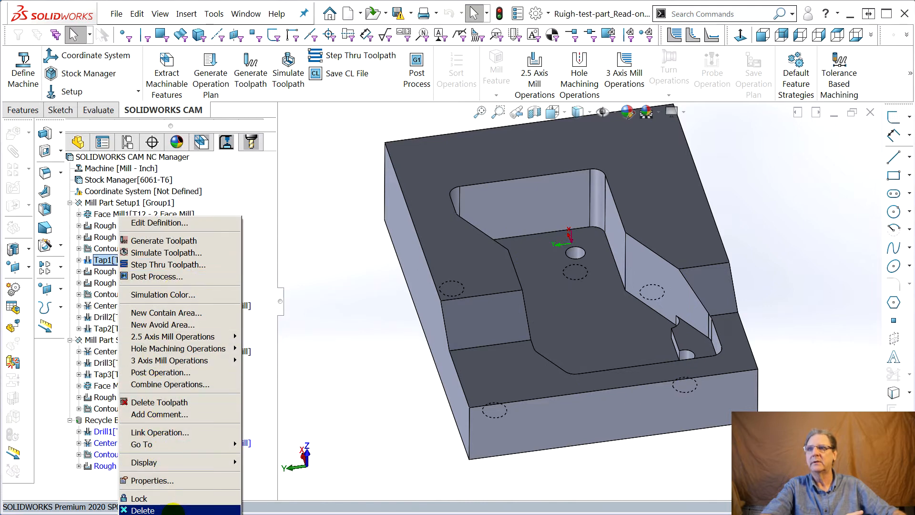
{"action": "left_click", "coordinate": [143, 510]}
{"action": "left_click", "coordinate": [500, 292]}
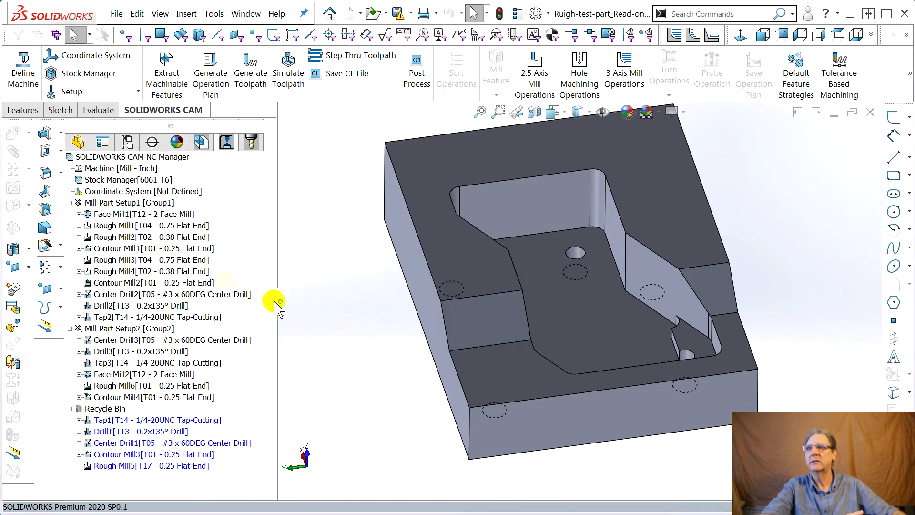
Preview the Contour Mill2 toolpath and delete the Center Drill2 operation from Mill Part Setup1.
{"action": "left_click", "coordinate": [104, 284]}
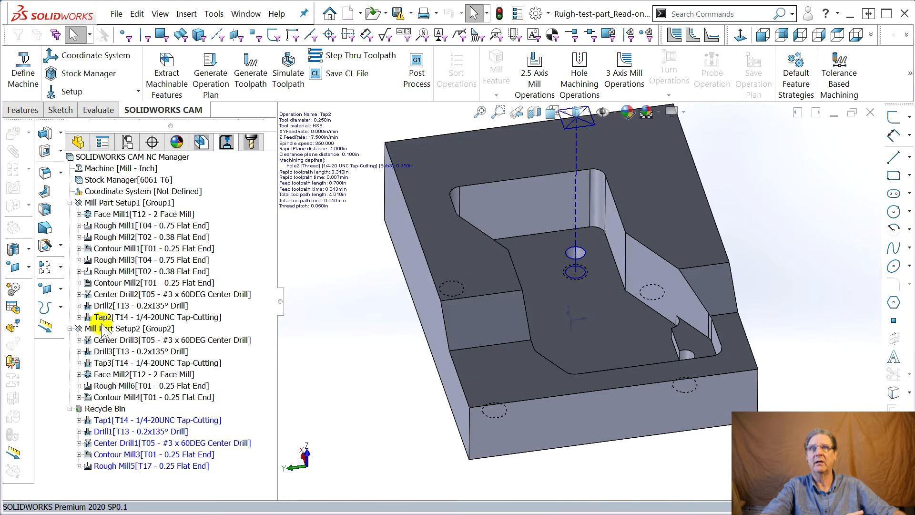
{"action": "left_click", "coordinate": [104, 283]}
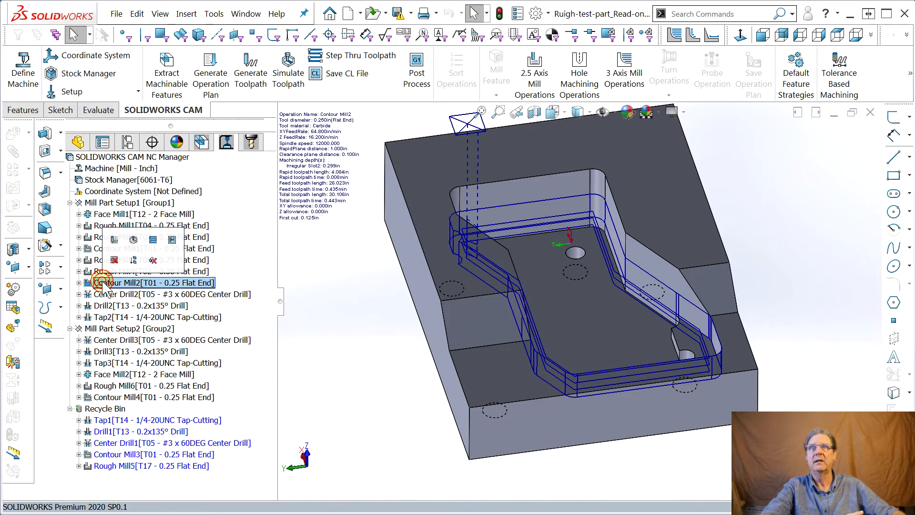
{"action": "middle_click_drag", "start_coordinate": [568, 207], "coordinate": [529, 361]}
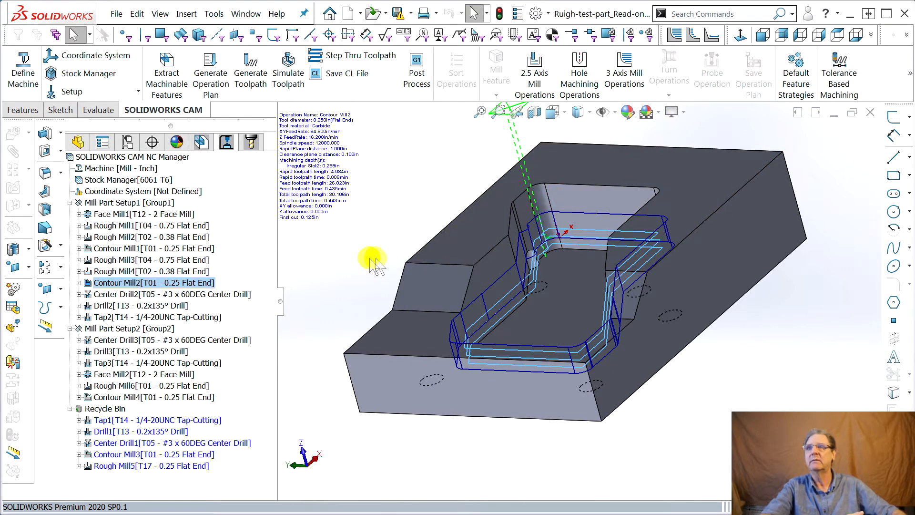
{"action": "middle_click_drag", "start_coordinate": [380, 259], "coordinate": [429, 279]}
{"action": "right_click", "coordinate": [118, 294]}
{"action": "left_click", "coordinate": [157, 510]}
{"action": "left_click", "coordinate": [515, 293]}
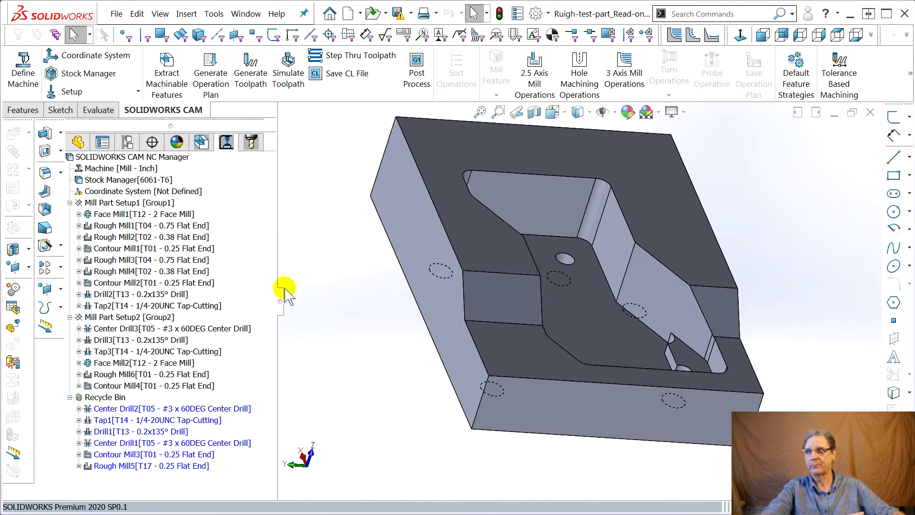
Delete the Drill2 and Tap2 operations from Mill Part Setup1.
{"action": "right_click", "coordinate": [104, 295]}
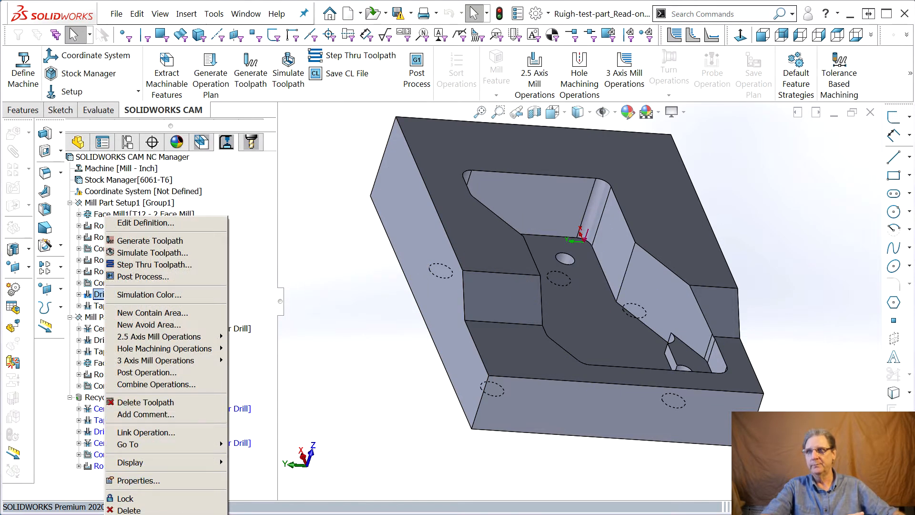
{"action": "left_click", "coordinate": [152, 514]}
{"action": "key", "text": "Escape"}
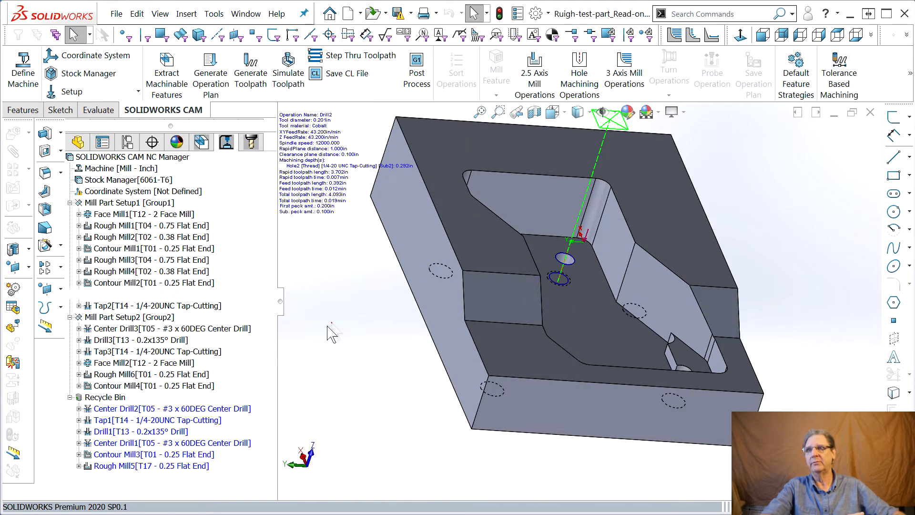
{"action": "right_click", "coordinate": [95, 295]}
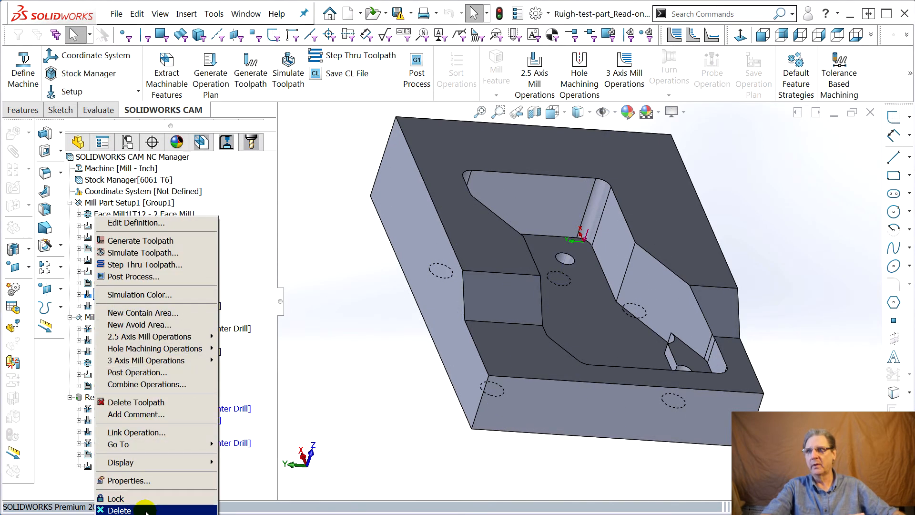
{"action": "left_click", "coordinate": [119, 510]}
{"action": "left_click", "coordinate": [515, 290]}
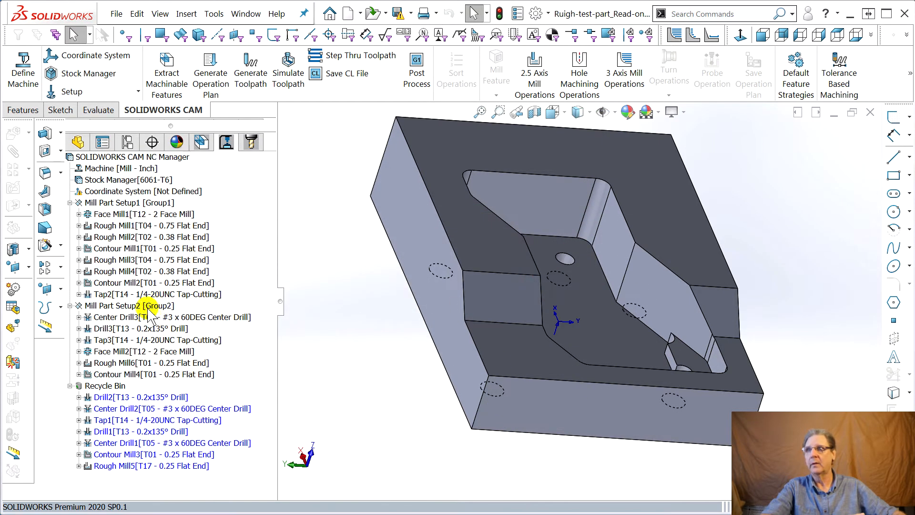
{"action": "right_click", "coordinate": [120, 294]}
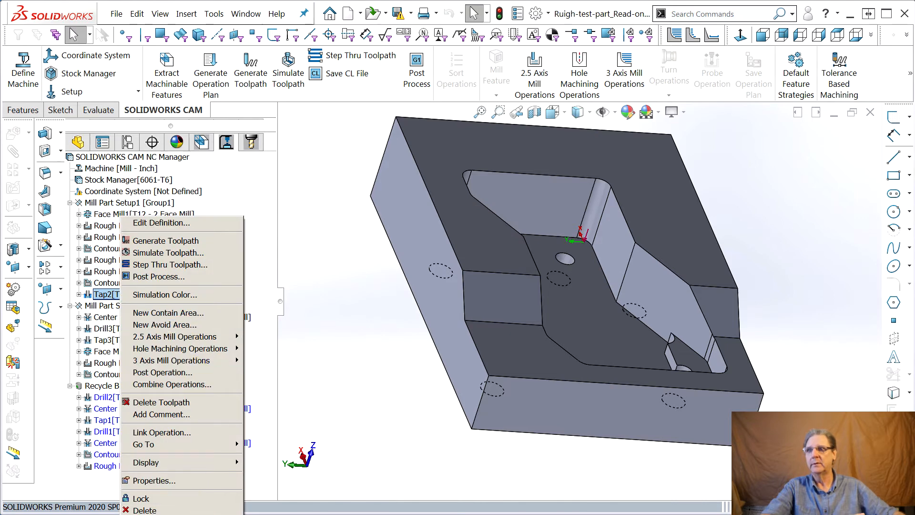
{"action": "left_click", "coordinate": [143, 511]}
{"action": "left_click", "coordinate": [500, 290]}
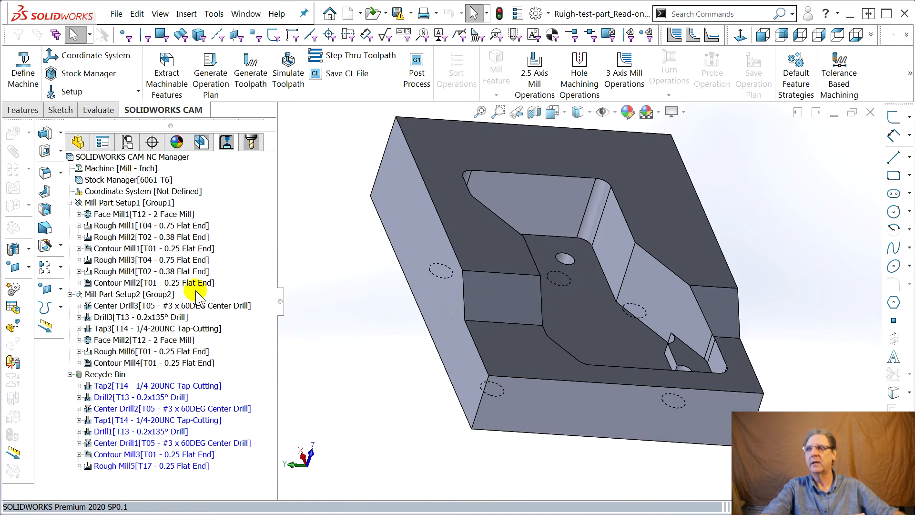
Delete Mill Part Setup2 with all its dependent operations and empty the Recycle Bin.
{"action": "right_click", "coordinate": [116, 294]}
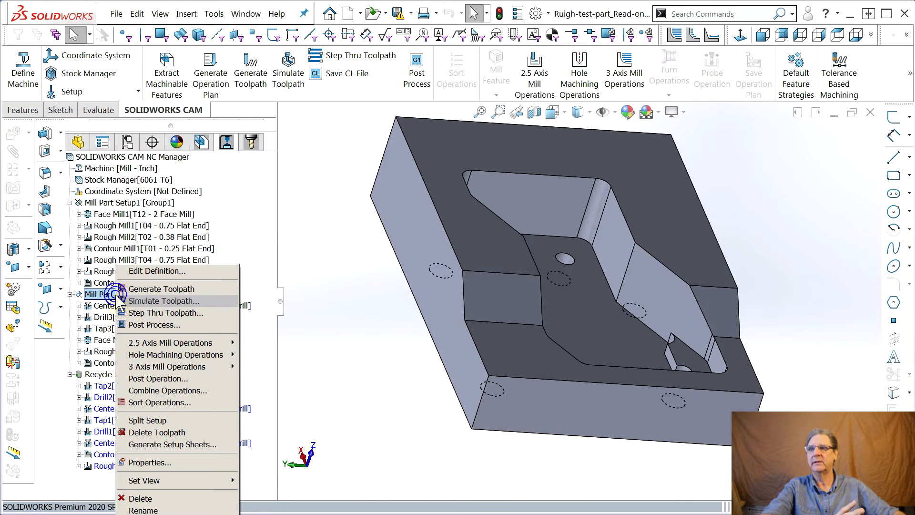
{"action": "left_click", "coordinate": [141, 498]}
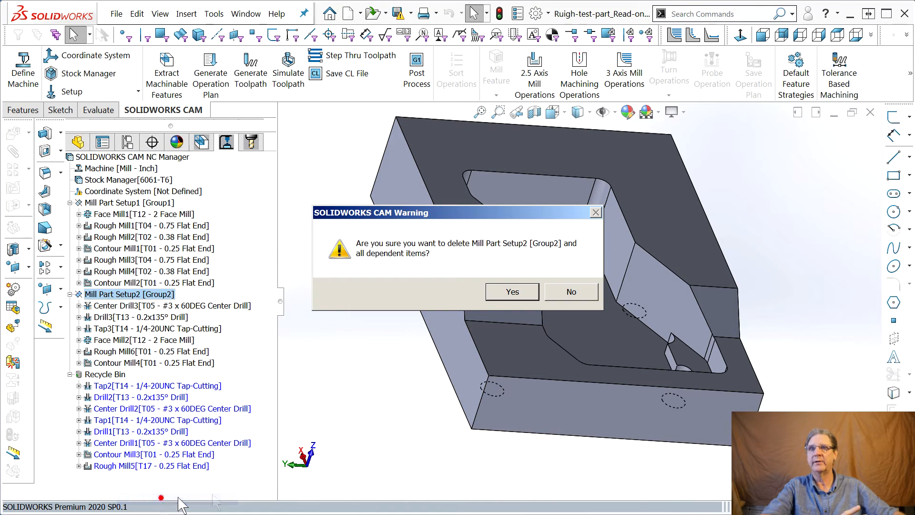
{"action": "left_click", "coordinate": [519, 295]}
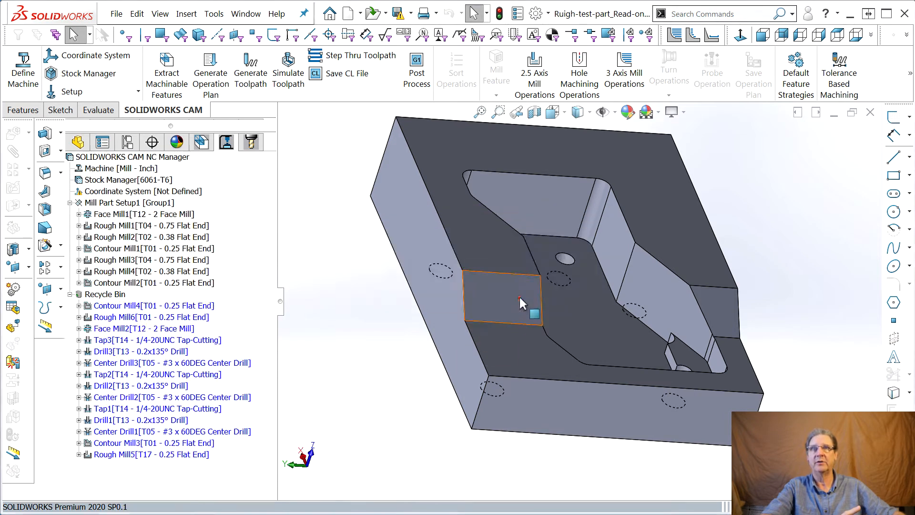
{"action": "right_click", "coordinate": [95, 297]}
{"action": "left_click", "coordinate": [139, 312]}
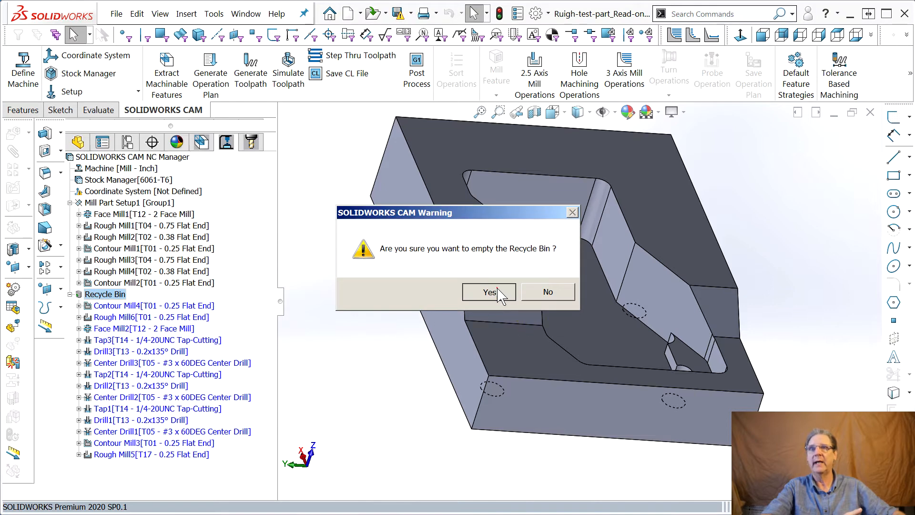
{"action": "left_click", "coordinate": [489, 292]}
Compare the remaining toolpaths and reorder Rough Mill3, Rough Mill4 and Contour Mill2 directly after Face Mill1, ahead of Rough Mill1.
{"action": "left_click", "coordinate": [92, 226]}
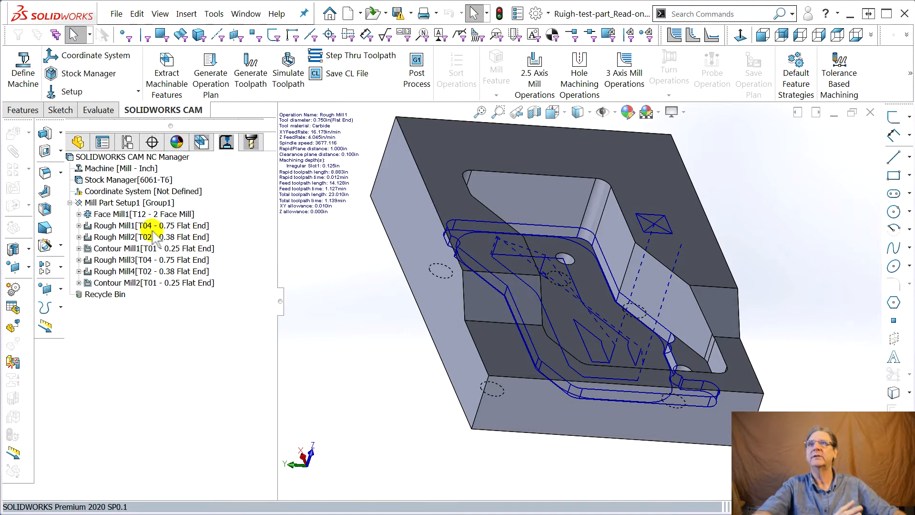
{"action": "left_click", "coordinate": [126, 247]}
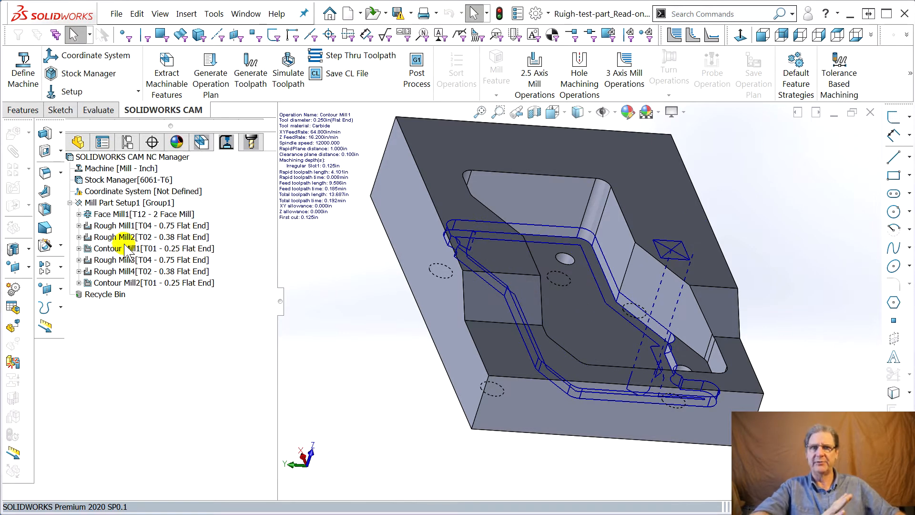
{"action": "left_click", "coordinate": [176, 228]}
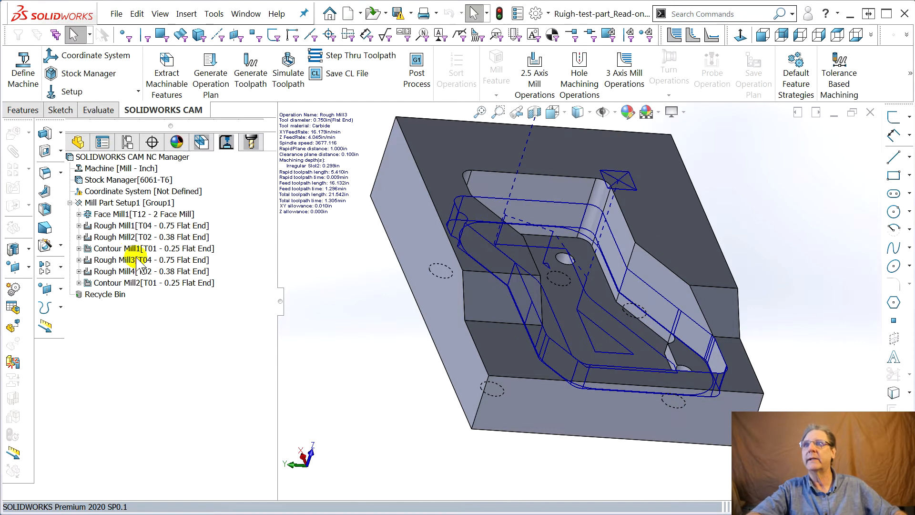
{"action": "left_click", "coordinate": [102, 261]}
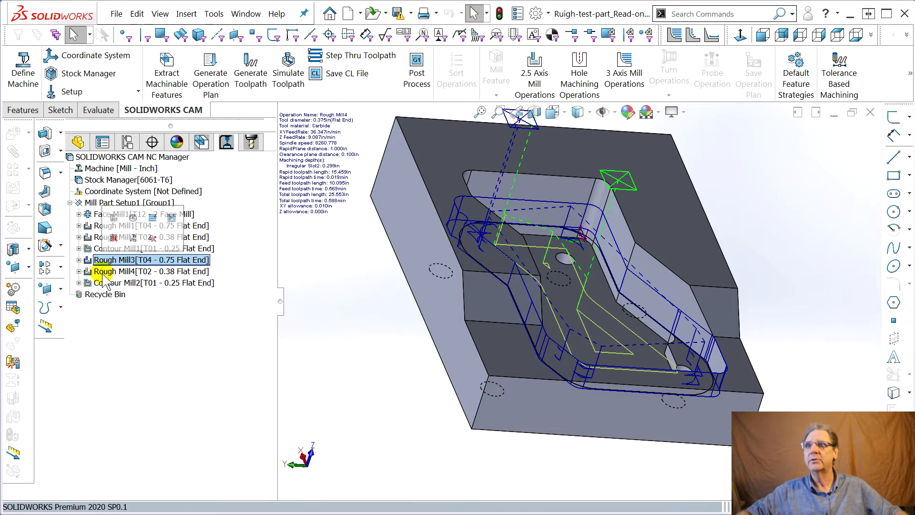
{"action": "left_click", "coordinate": [102, 282], "text": "shift"}
{"action": "left_click_drag", "start_coordinate": [102, 262], "coordinate": [101, 216]}
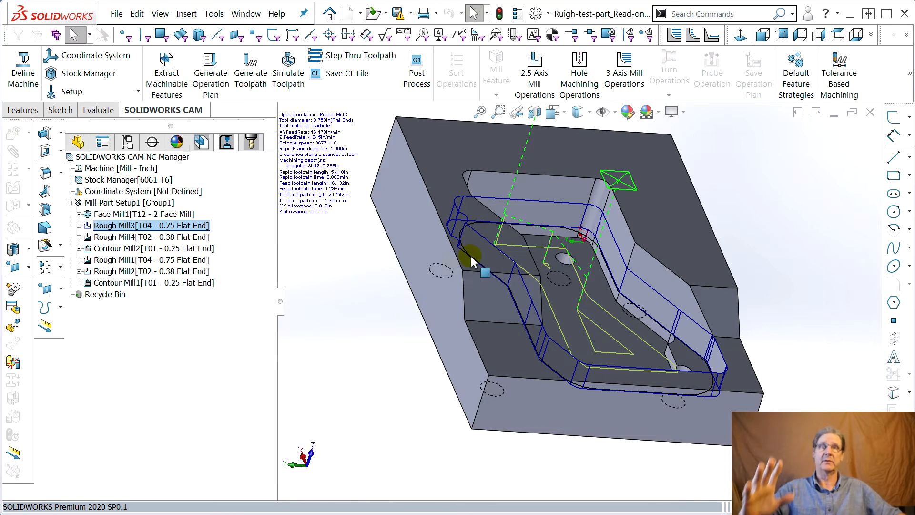
Inspect the Rough Mill3 toolpath on the pocket and regenerate the operation plan, replacing all previously generated operations.
{"action": "middle_click_drag", "start_coordinate": [548, 260], "coordinate": [540, 210]}
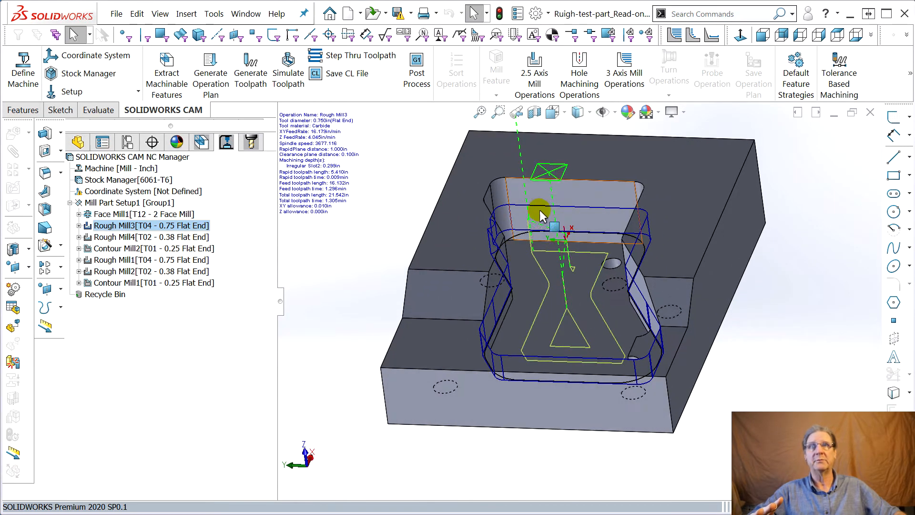
{"action": "middle_click_drag", "start_coordinate": [585, 205], "coordinate": [549, 180]}
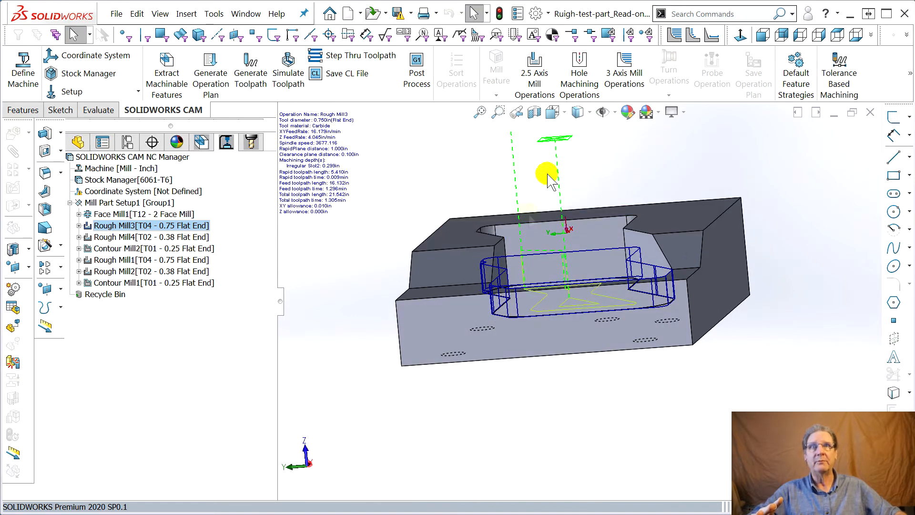
{"action": "middle_click_drag", "start_coordinate": [599, 272], "coordinate": [555, 281]}
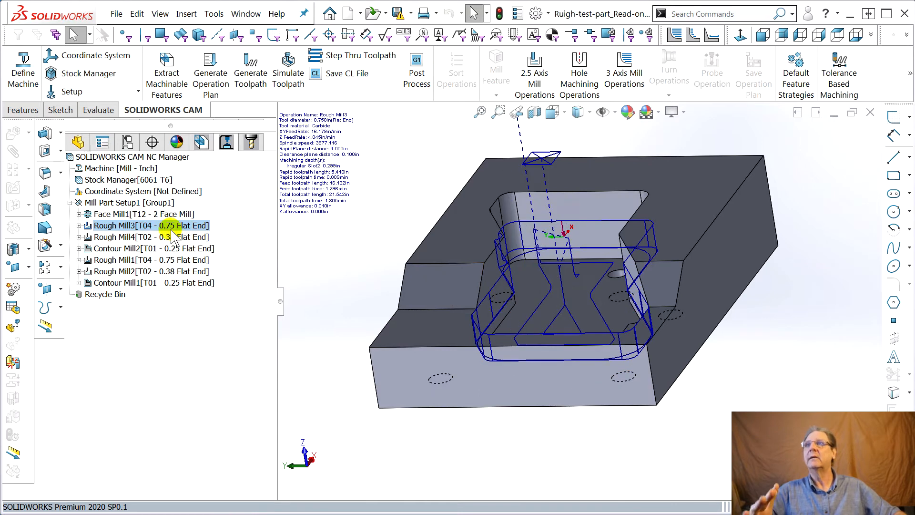
{"action": "left_click", "coordinate": [122, 227]}
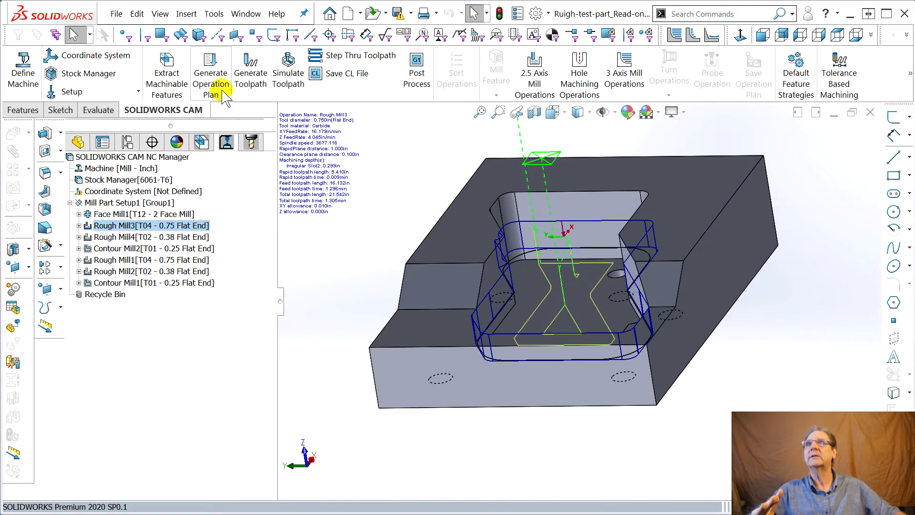
{"action": "left_click", "coordinate": [225, 95]}
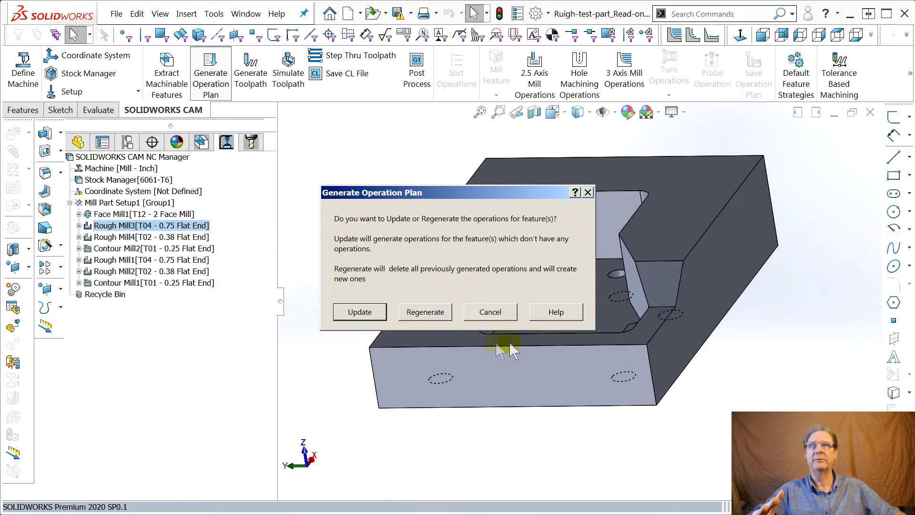
{"action": "left_click", "coordinate": [426, 313]}
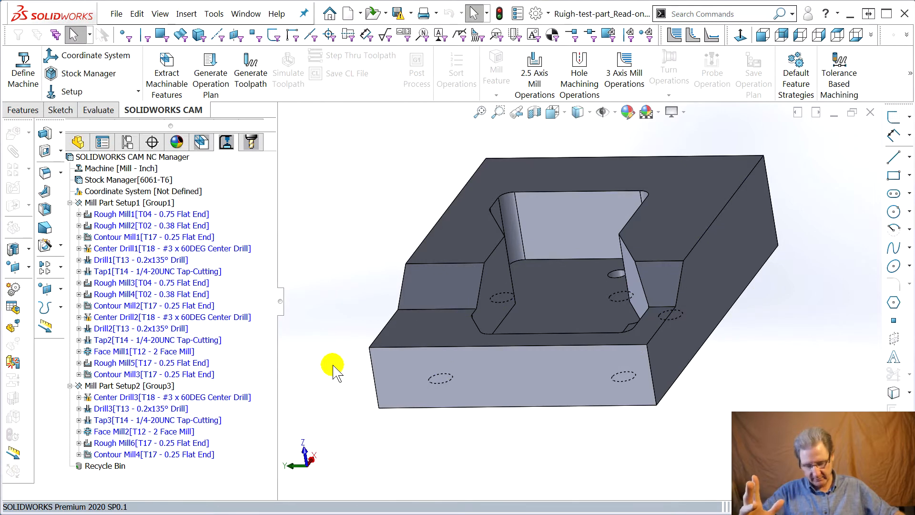
Delete the Hole Group1 thread feature with its dependent items from Mill Part Setup1 in the feature tree.
{"action": "middle_click_drag", "start_coordinate": [331, 371], "coordinate": [385, 390]}
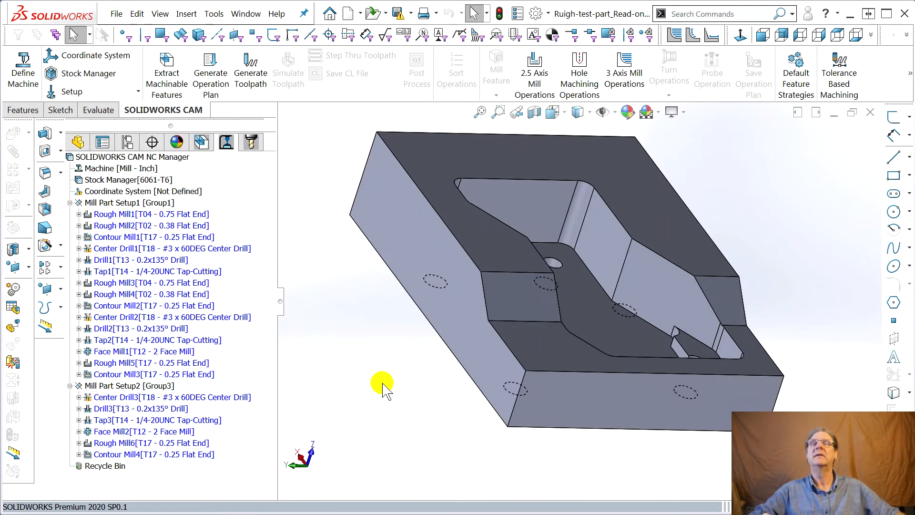
{"action": "mouse_move", "coordinate": [94, 218]}
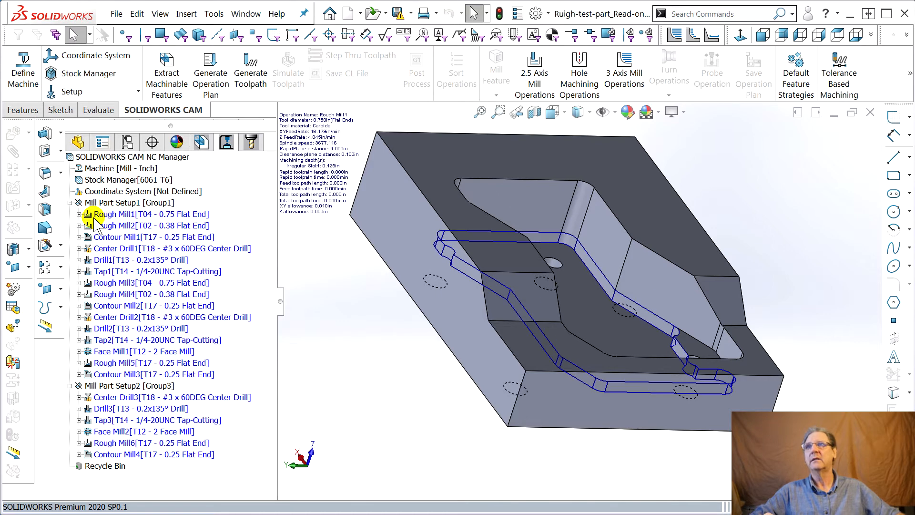
{"action": "left_click", "coordinate": [200, 146]}
{"action": "left_click", "coordinate": [120, 225]}
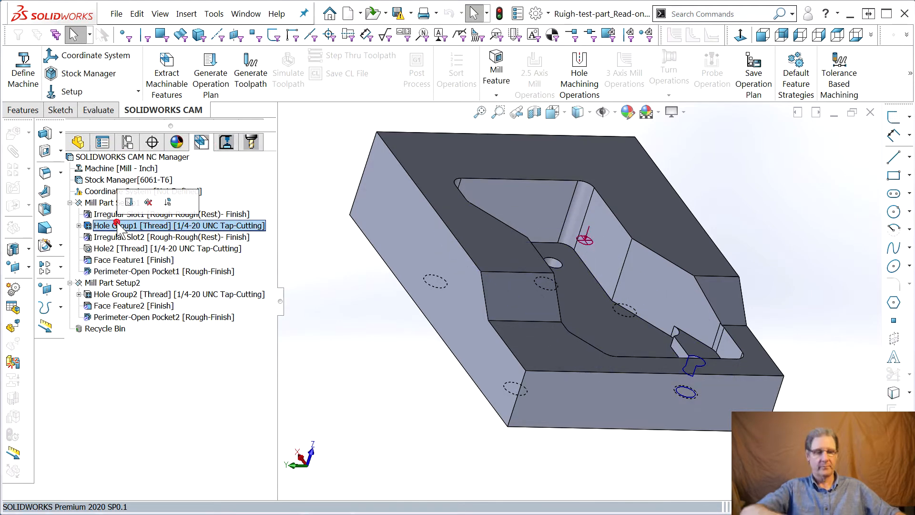
{"action": "key", "text": "Delete"}
{"action": "left_click", "coordinate": [511, 290]}
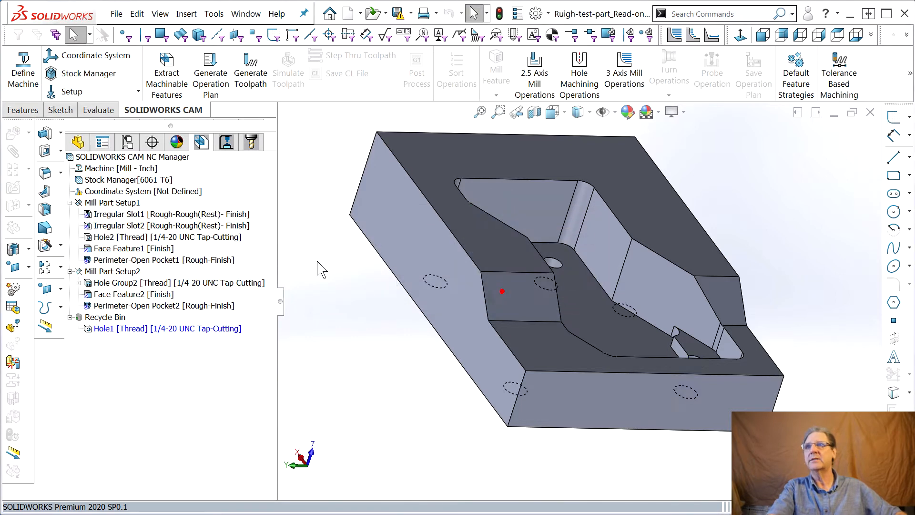
Delete the Hole2 and Perimeter-Open Pocket1 features with their dependent items from Mill Part Setup1.
{"action": "left_click", "coordinate": [107, 238]}
{"action": "key", "text": "Delete"}
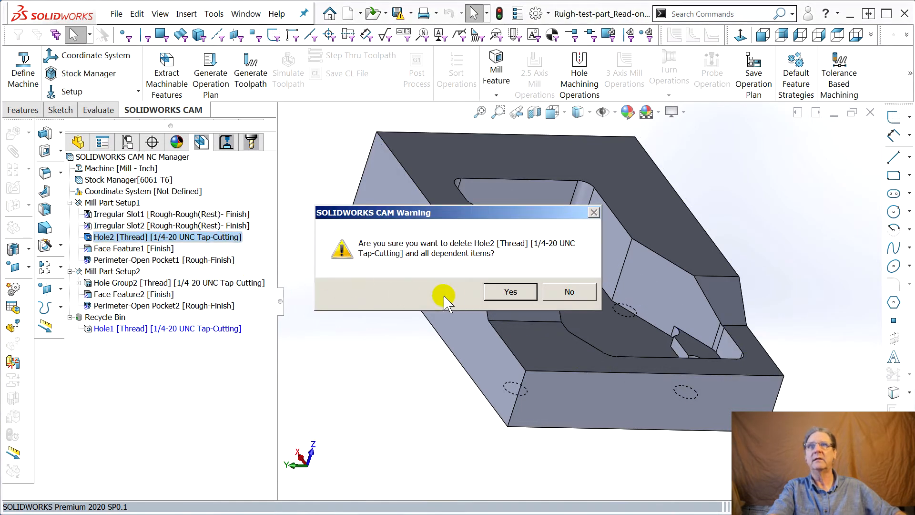
{"action": "left_click", "coordinate": [510, 292]}
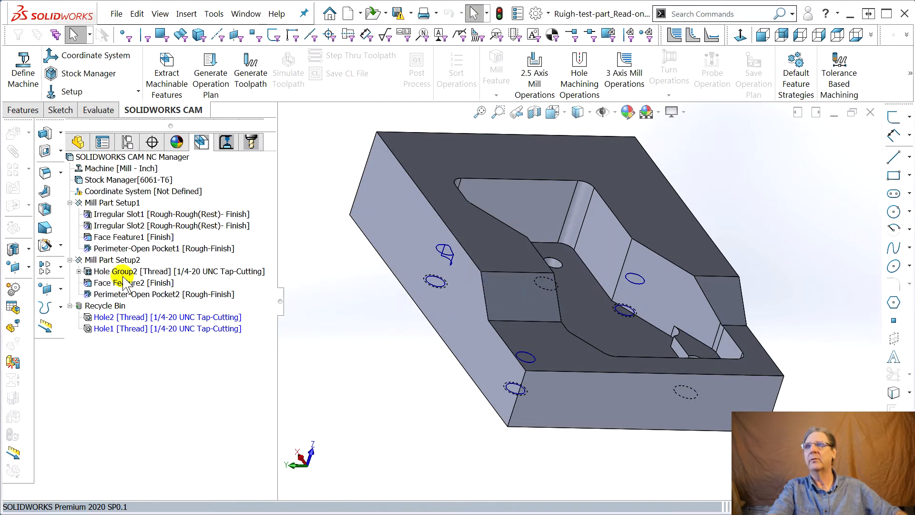
{"action": "left_click", "coordinate": [123, 249]}
{"action": "key", "text": "Delete"}
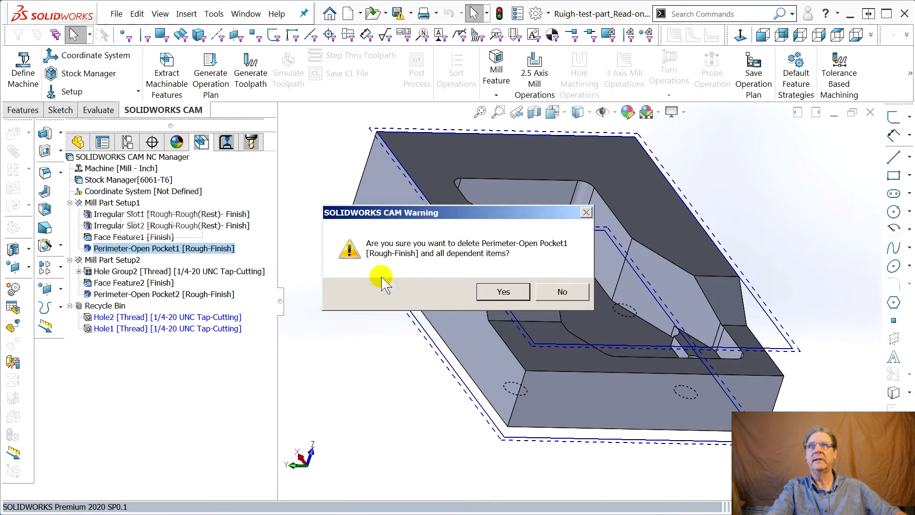
{"action": "left_click", "coordinate": [504, 290]}
Delete Mill Part Setup2 with all its dependent features and empty the Recycle Bin.
{"action": "left_click", "coordinate": [113, 248]}
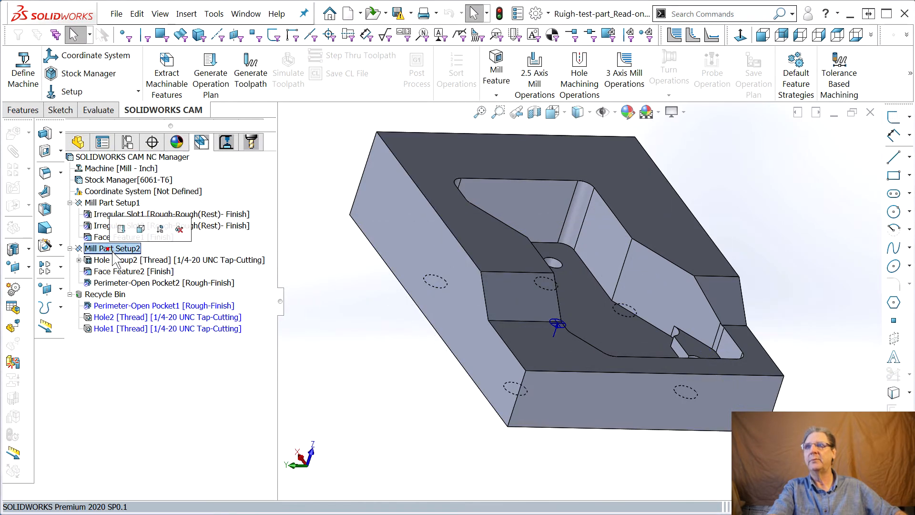
{"action": "key", "text": "Delete"}
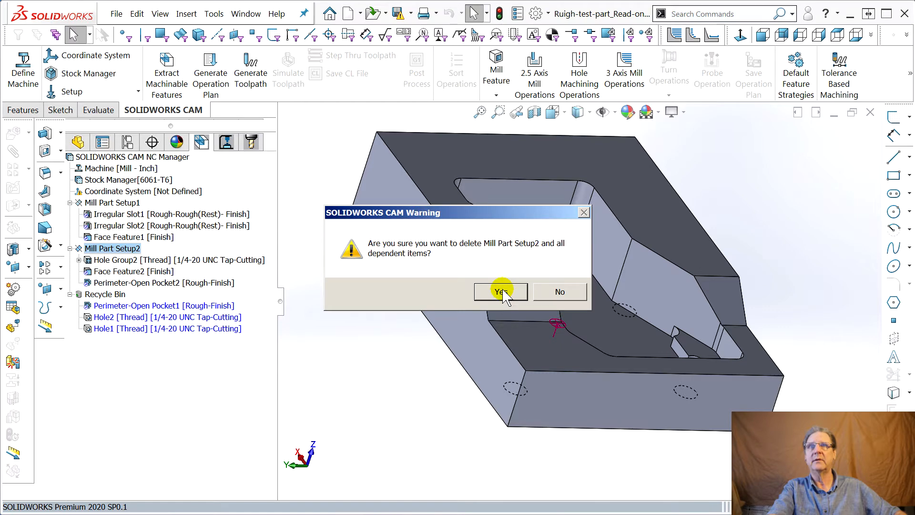
{"action": "left_click", "coordinate": [502, 292]}
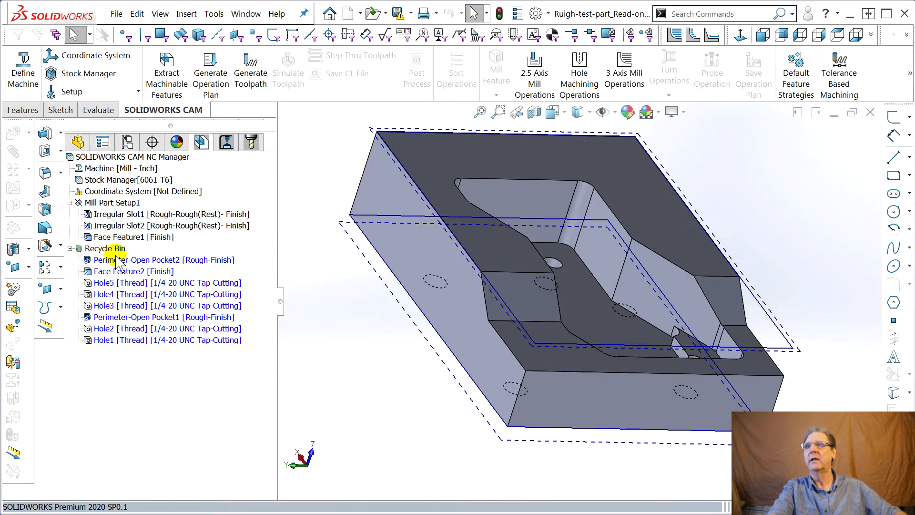
{"action": "right_click", "coordinate": [108, 250]}
{"action": "left_click", "coordinate": [129, 277]}
{"action": "left_click", "coordinate": [492, 295]}
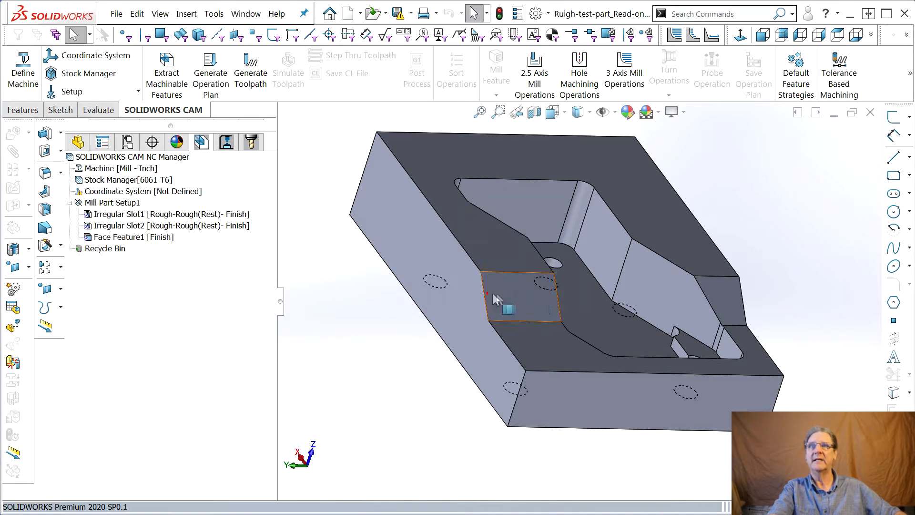
Regenerate the operation plan from the remaining features, replacing all previously generated operations.
{"action": "left_click", "coordinate": [210, 76]}
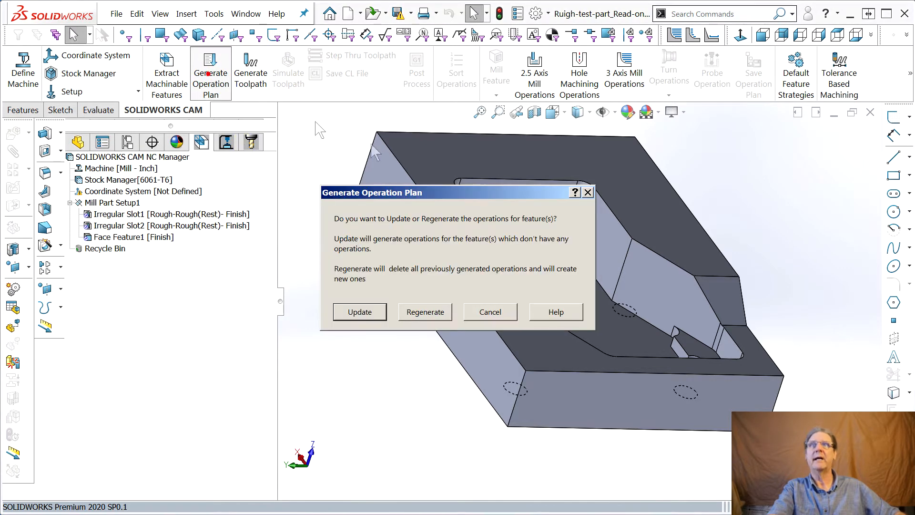
{"action": "left_click", "coordinate": [421, 308]}
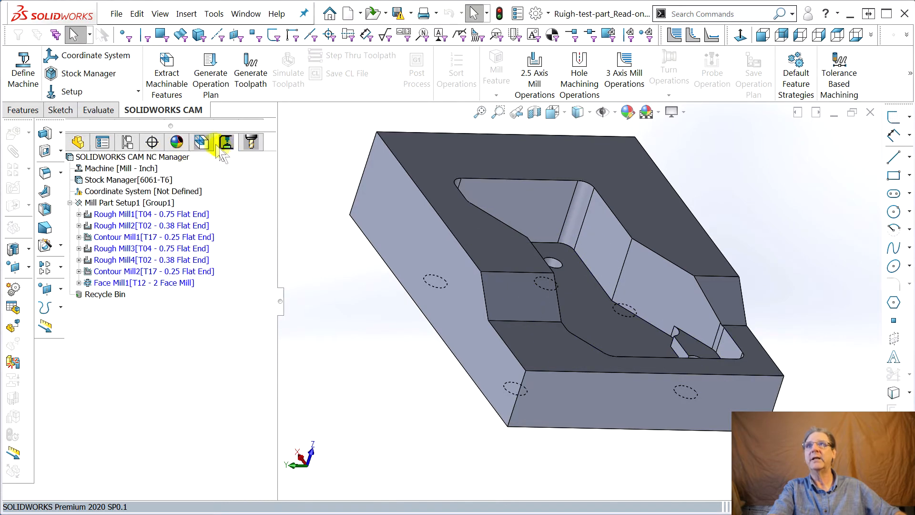
{"action": "left_click", "coordinate": [203, 146]}
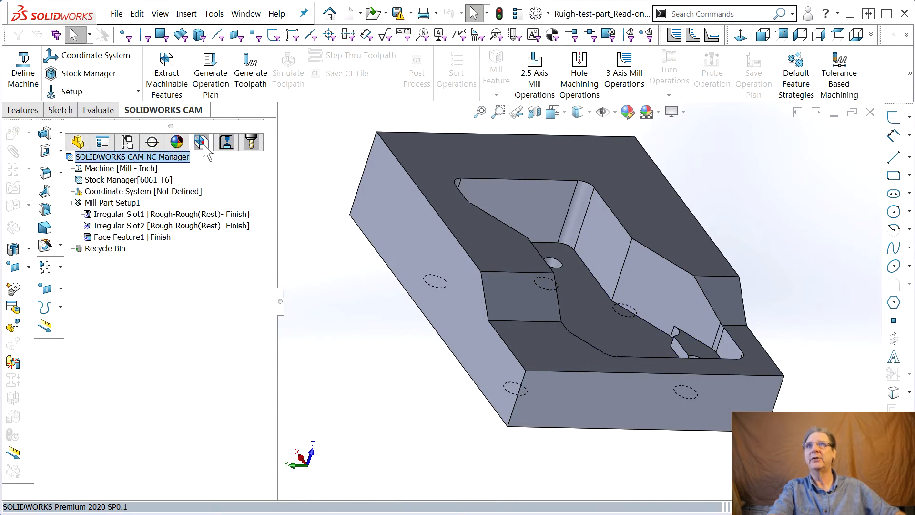
{"action": "left_click", "coordinate": [212, 88]}
{"action": "left_click", "coordinate": [425, 310]}
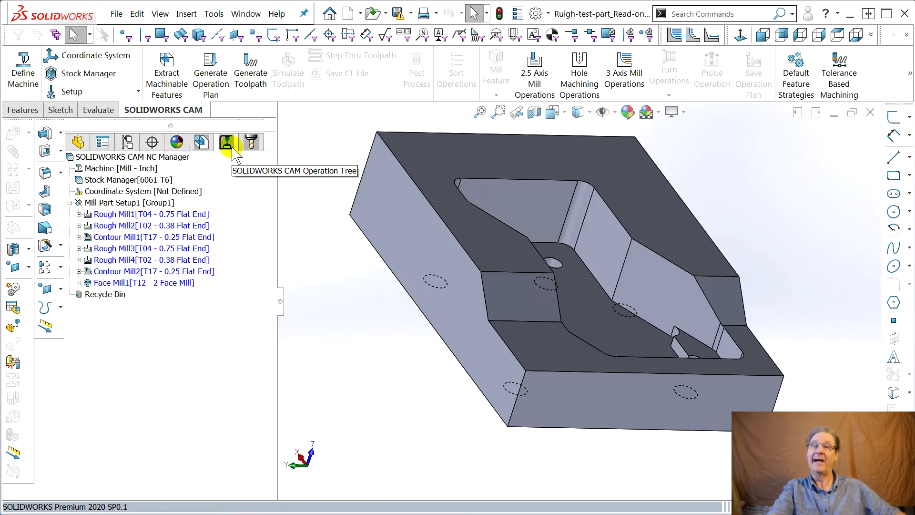
Move Face Mill1 ahead of Rough Mill1 so it becomes the first operation in Mill Part Setup1.
{"action": "mouse_move", "coordinate": [128, 228]}
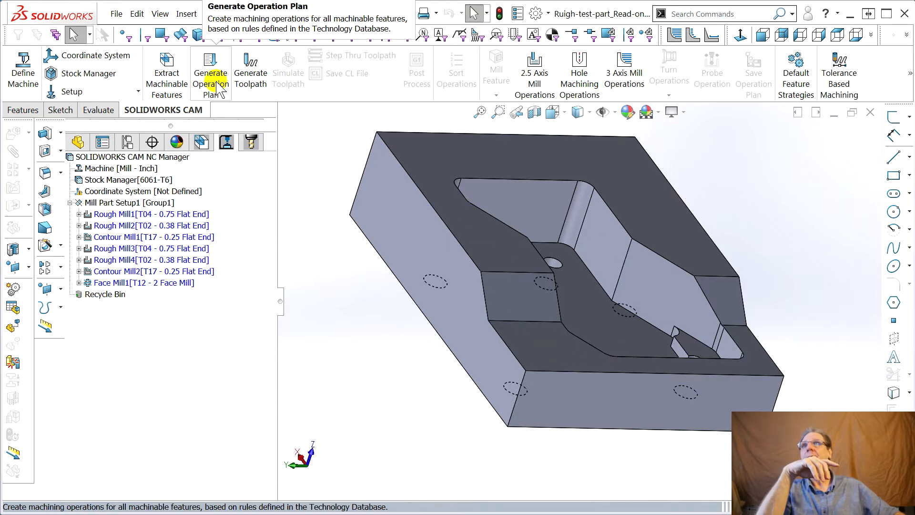
{"action": "left_click", "coordinate": [102, 283]}
{"action": "left_click_drag", "start_coordinate": [102, 294], "coordinate": [102, 211]}
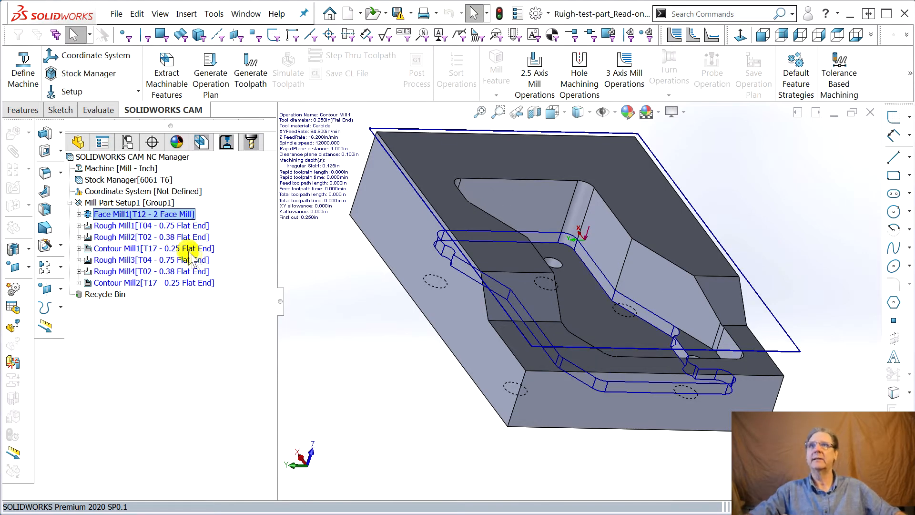
Compare the slot toolpaths and reorder Rough Mill3, Rough Mill4 and Contour Mill2 directly after Face Mill1, ahead of Rough Mill1.
{"action": "left_click", "coordinate": [125, 228]}
{"action": "left_click", "coordinate": [124, 237]}
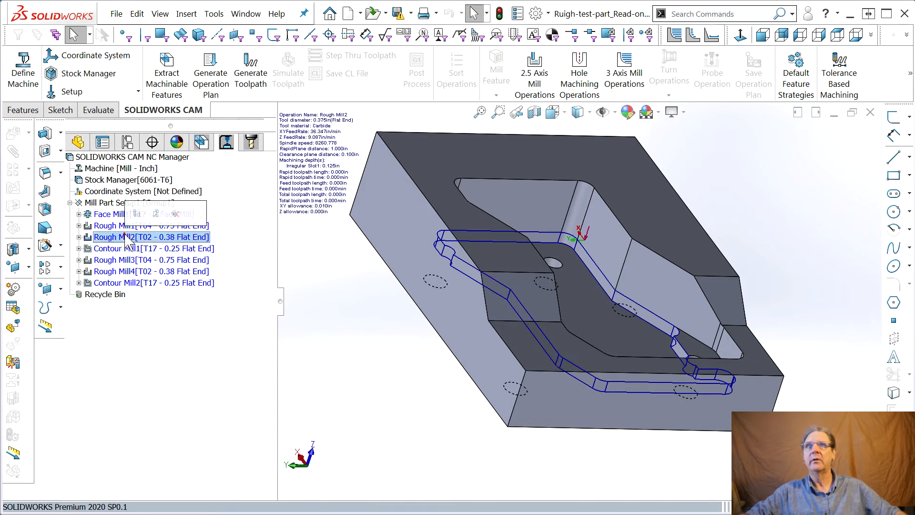
{"action": "left_click", "coordinate": [110, 225]}
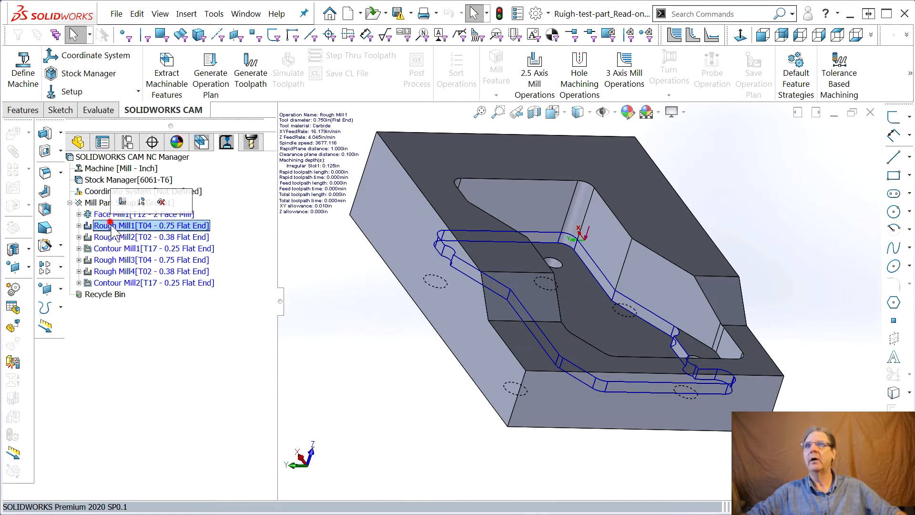
{"action": "left_click", "coordinate": [111, 238]}
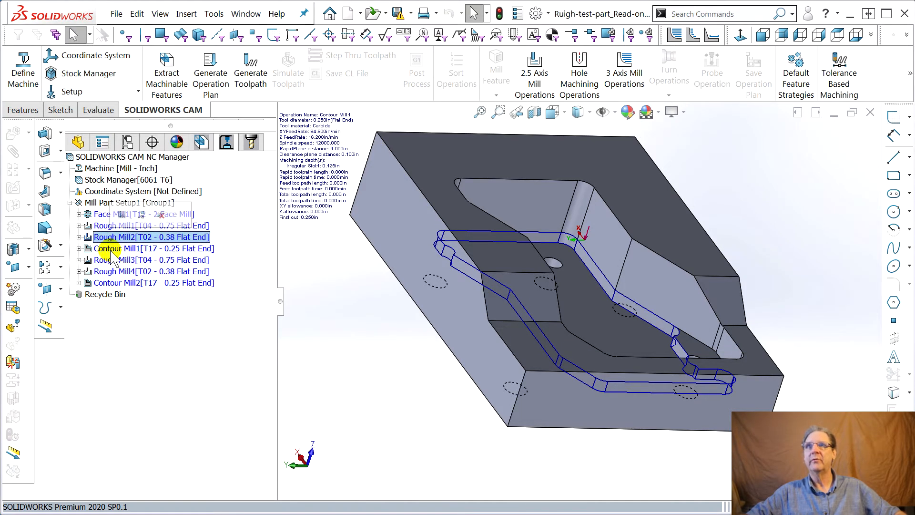
{"action": "left_click", "coordinate": [111, 248]}
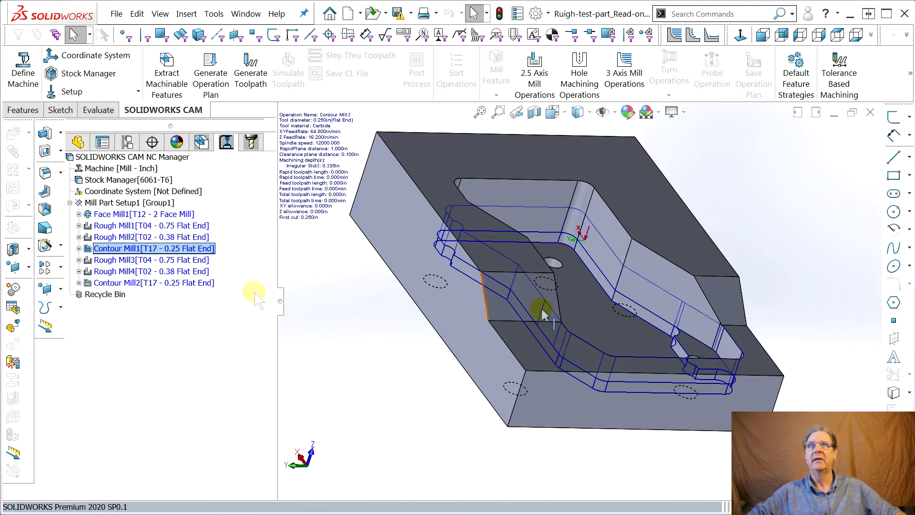
{"action": "left_click_drag", "start_coordinate": [142, 253], "coordinate": [111, 217]}
{"action": "left_click", "coordinate": [114, 285], "text": "ctrl"}
{"action": "left_click", "coordinate": [177, 237]}
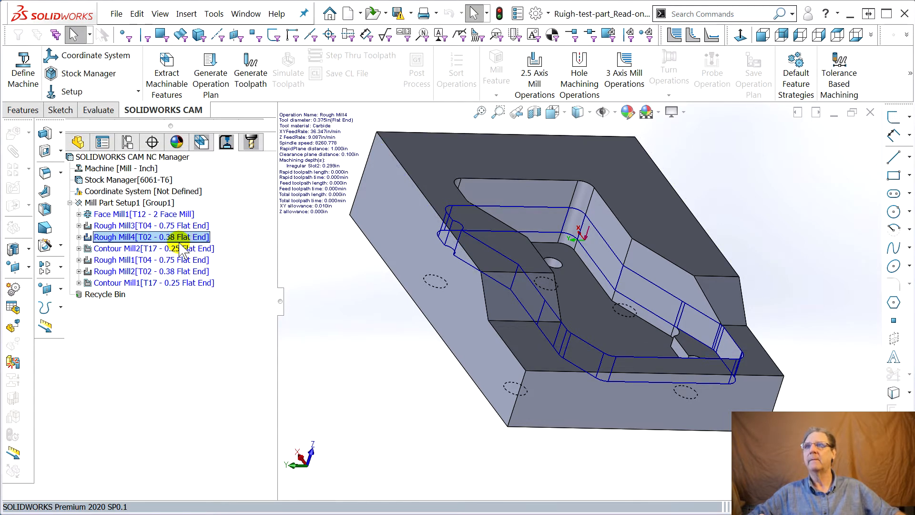
Examine each operation from Face Mill1 to Contour Mill1 in sequence to check the new machining order on the part.
{"action": "left_click", "coordinate": [106, 217]}
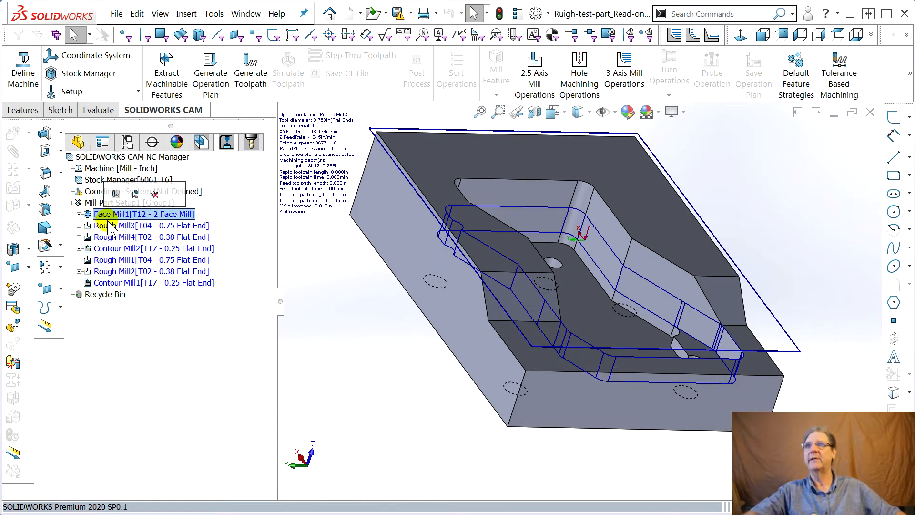
{"action": "left_click", "coordinate": [108, 227]}
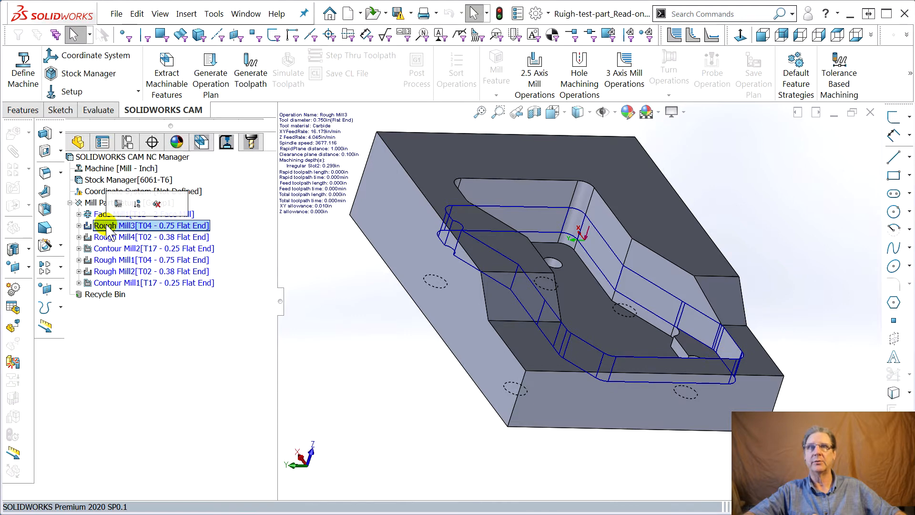
{"action": "left_click", "coordinate": [101, 237]}
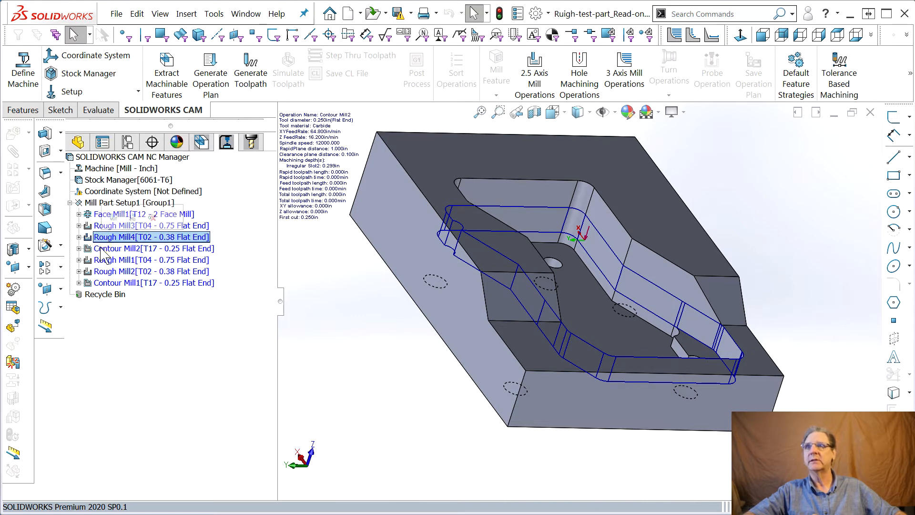
{"action": "left_click", "coordinate": [101, 249]}
{"action": "left_click", "coordinate": [102, 260]}
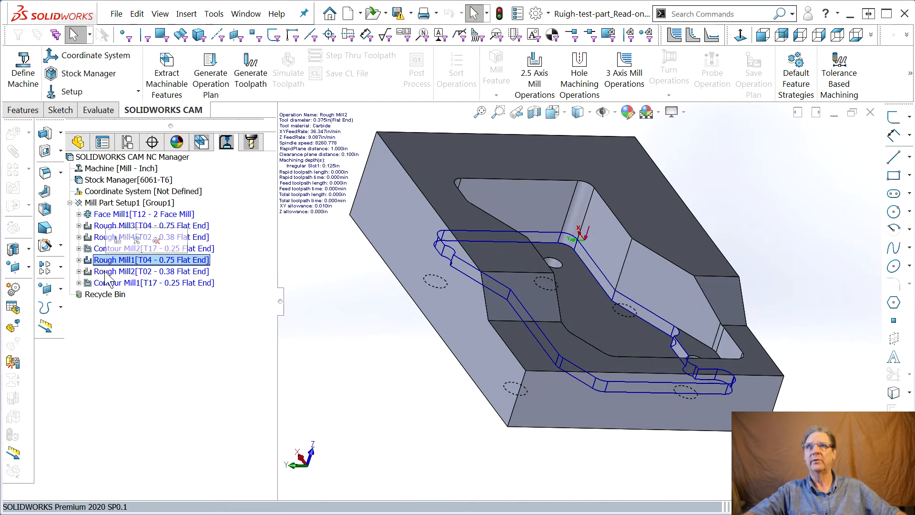
{"action": "left_click", "coordinate": [104, 272]}
{"action": "left_click", "coordinate": [107, 282]}
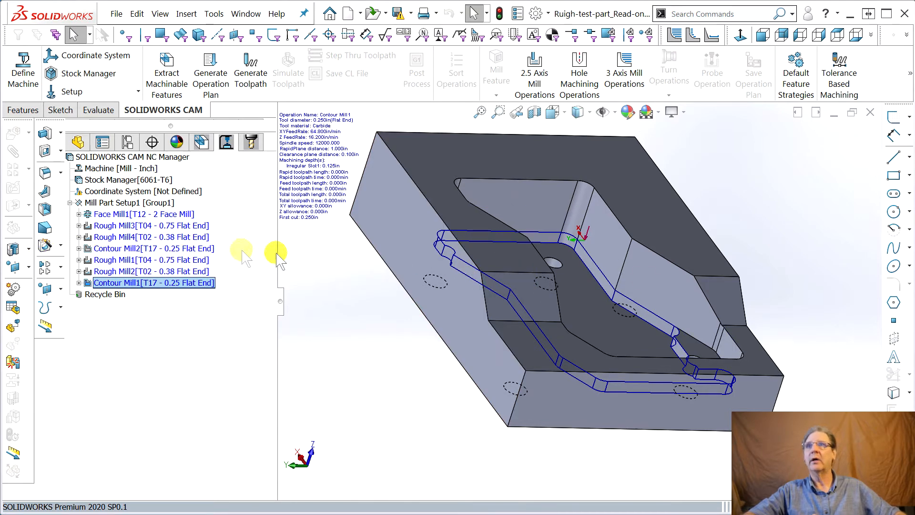
{"action": "left_click", "coordinate": [117, 239]}
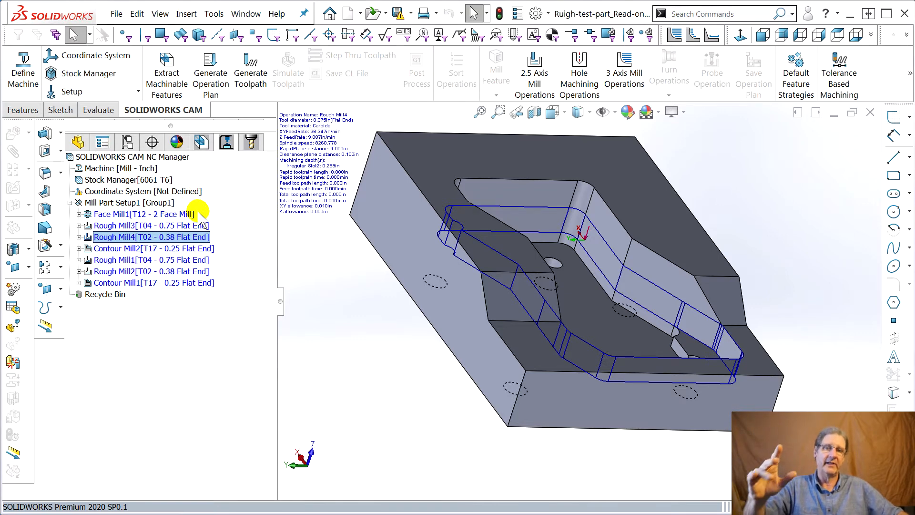
Reorder the machinable features of Mill Part Setup1 to Face Feature1, Irregular Slot2 and Irregular Slot1.
{"action": "left_click", "coordinate": [201, 142]}
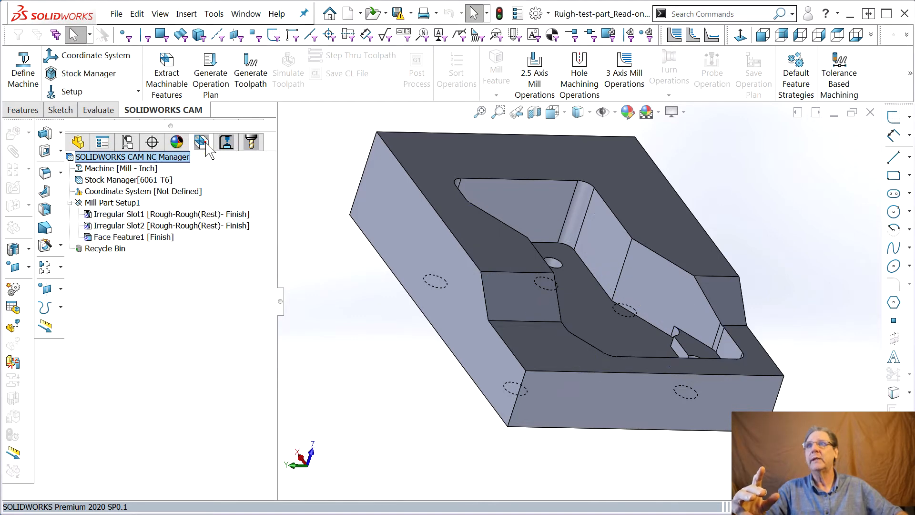
{"action": "left_click", "coordinate": [118, 215]}
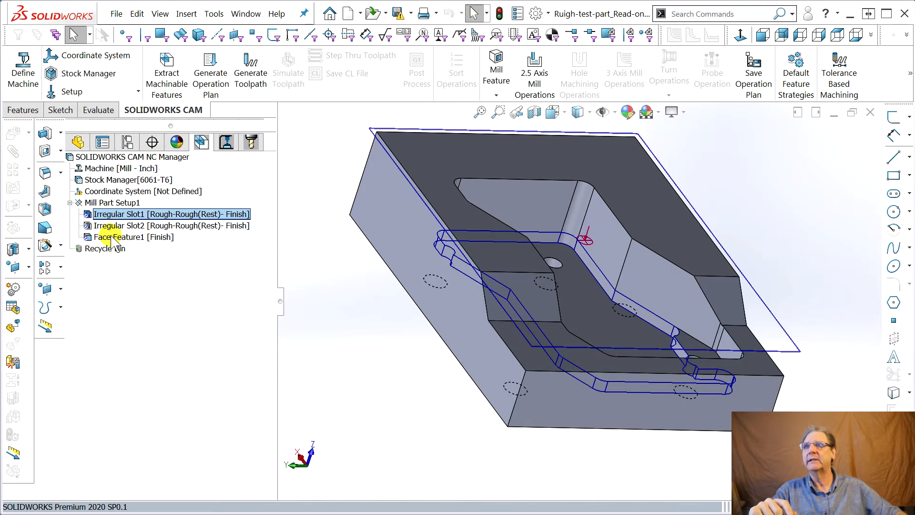
{"action": "left_click", "coordinate": [115, 237]}
{"action": "left_click_drag", "start_coordinate": [114, 237], "coordinate": [112, 203]}
{"action": "left_click", "coordinate": [123, 237]}
{"action": "left_click_drag", "start_coordinate": [123, 243], "coordinate": [117, 215]}
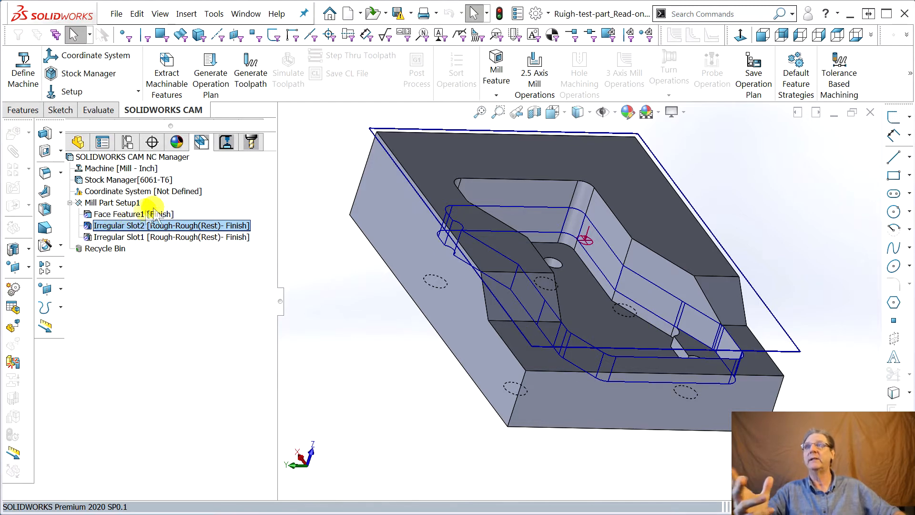
Check the highlighted geometry of the reordered features and open the definition of Irregular Slot2.
{"action": "left_click", "coordinate": [120, 213]}
{"action": "left_click", "coordinate": [119, 225]}
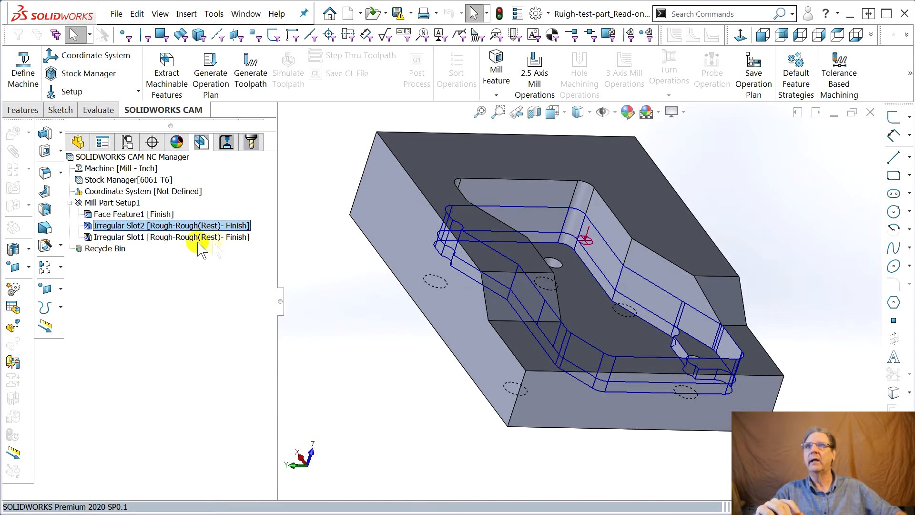
{"action": "left_click", "coordinate": [172, 238]}
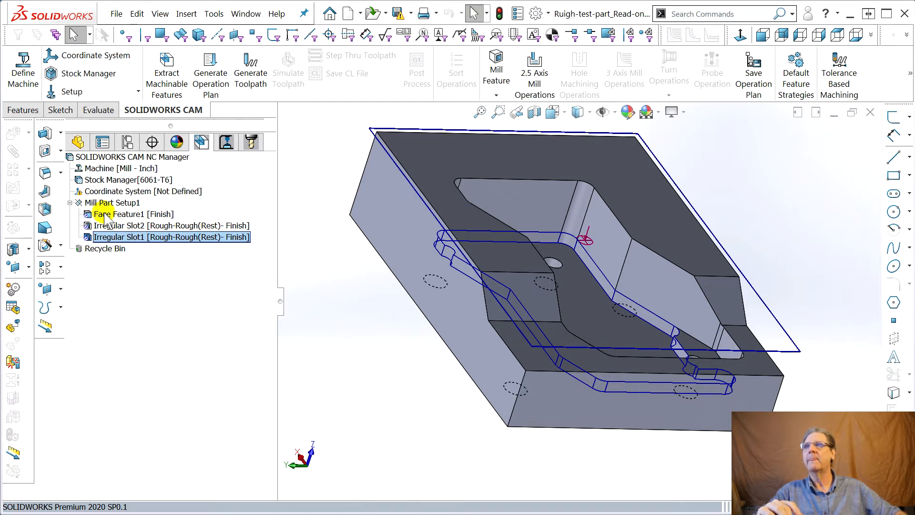
{"action": "left_click", "coordinate": [122, 215]}
{"action": "left_click", "coordinate": [117, 226]}
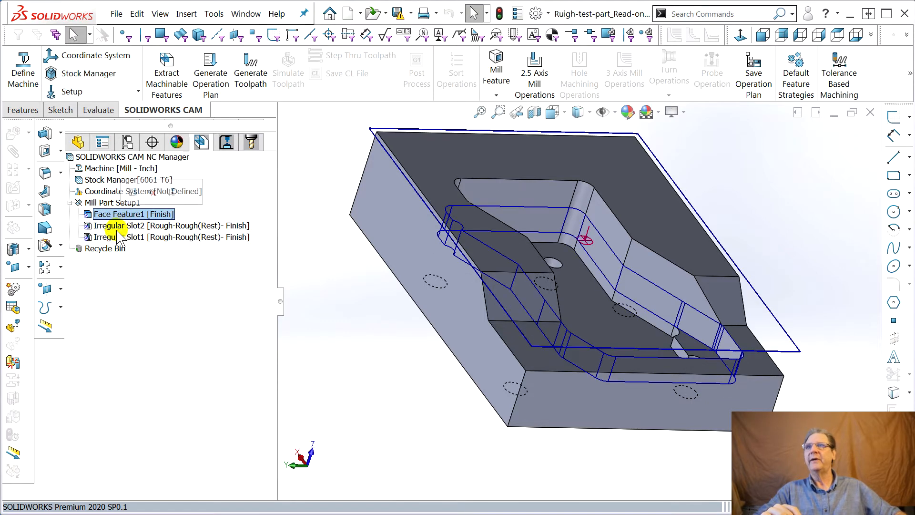
{"action": "double_click", "coordinate": [115, 228]}
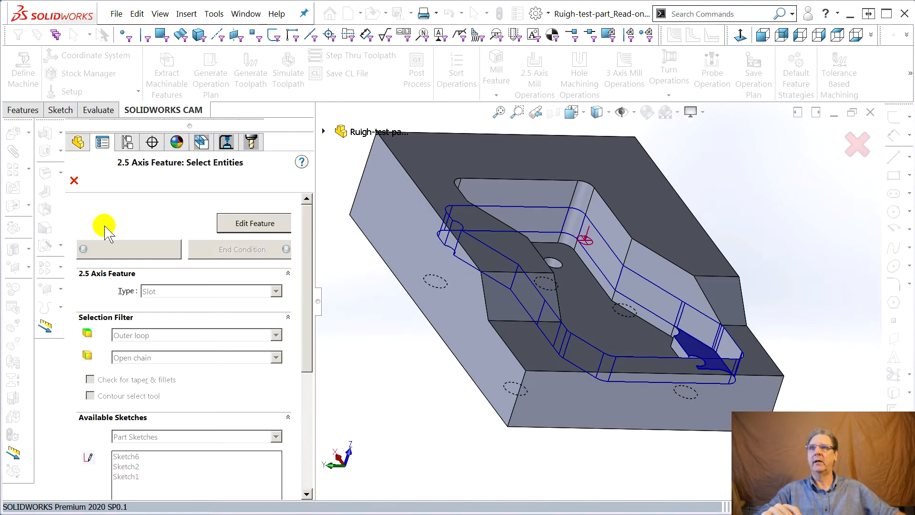
Examine the selection filter, available sketches and selected loop in the definition of Irregular Slot2.
{"action": "left_click_drag", "start_coordinate": [307, 282], "coordinate": [353, 345]}
{"action": "middle_click_drag", "start_coordinate": [553, 310], "coordinate": [544, 351]}
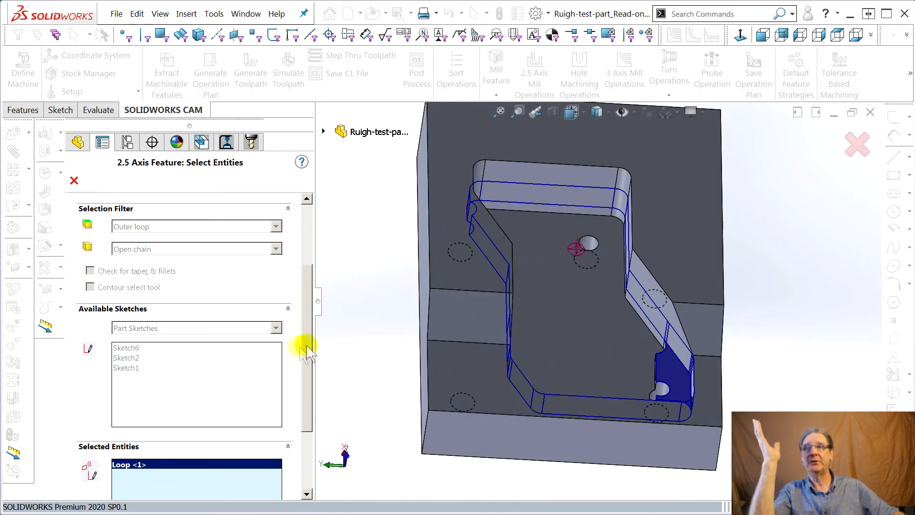
{"action": "left_click_drag", "start_coordinate": [310, 353], "coordinate": [323, 432]}
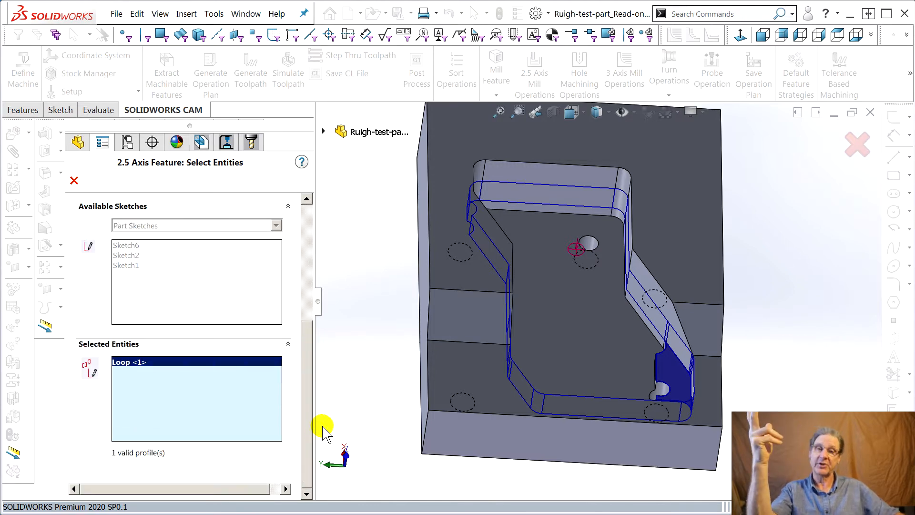
{"action": "left_click_drag", "start_coordinate": [311, 370], "coordinate": [316, 248]}
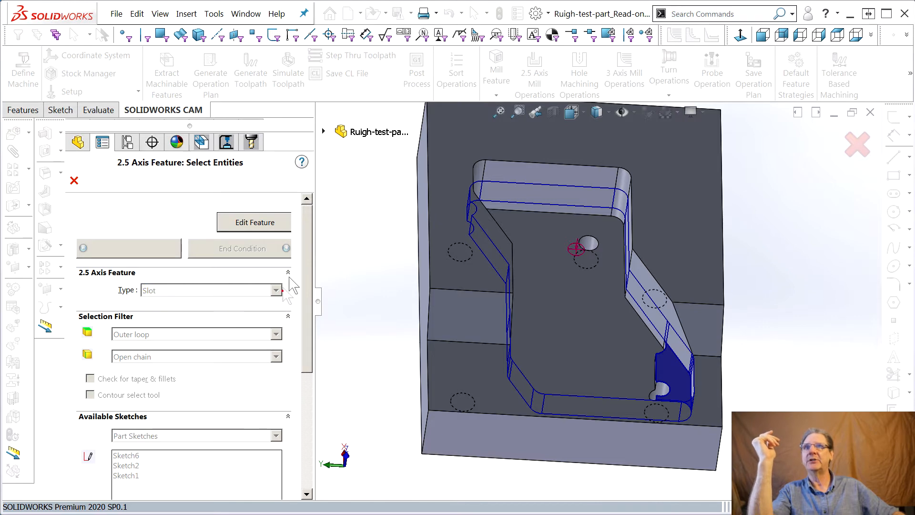
Enable editing of Irregular Slot2, check its end conditions and profile against the part, and accept the definition.
{"action": "left_click", "coordinate": [244, 222]}
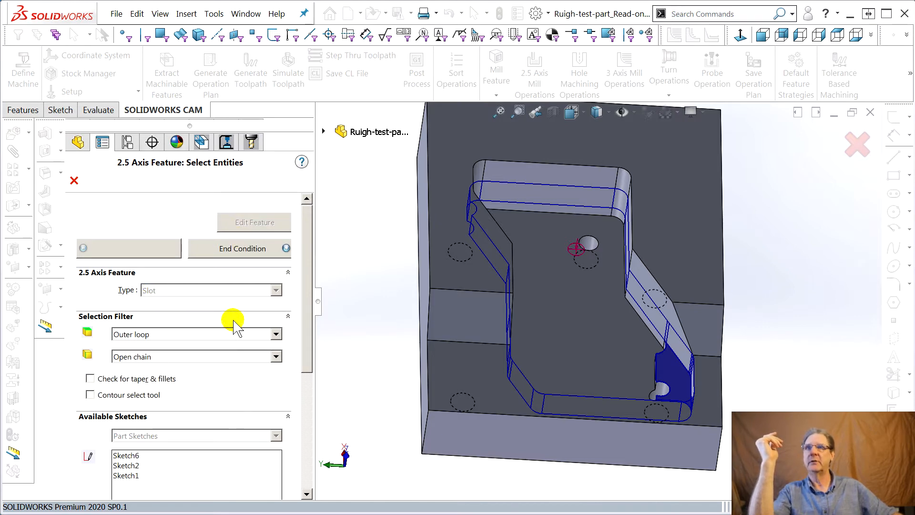
{"action": "left_click_drag", "start_coordinate": [305, 329], "coordinate": [303, 382]}
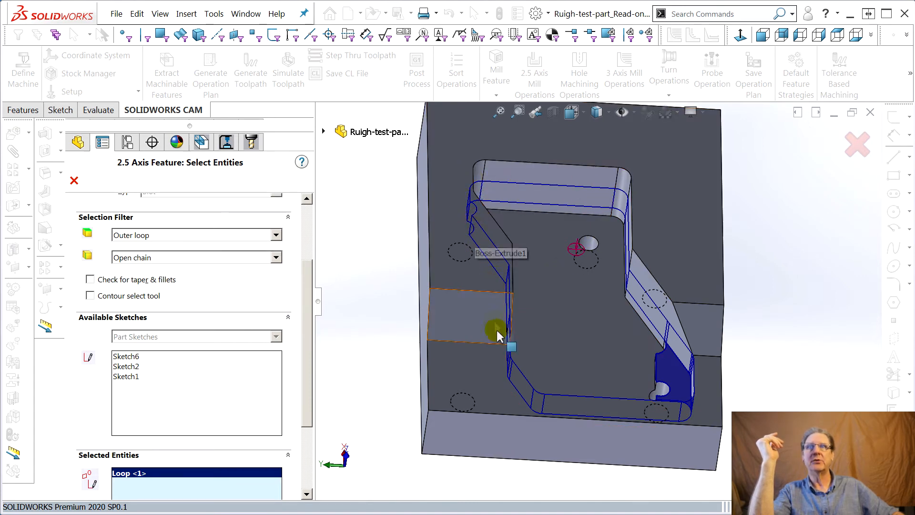
{"action": "middle_click_drag", "start_coordinate": [569, 319], "coordinate": [617, 293]}
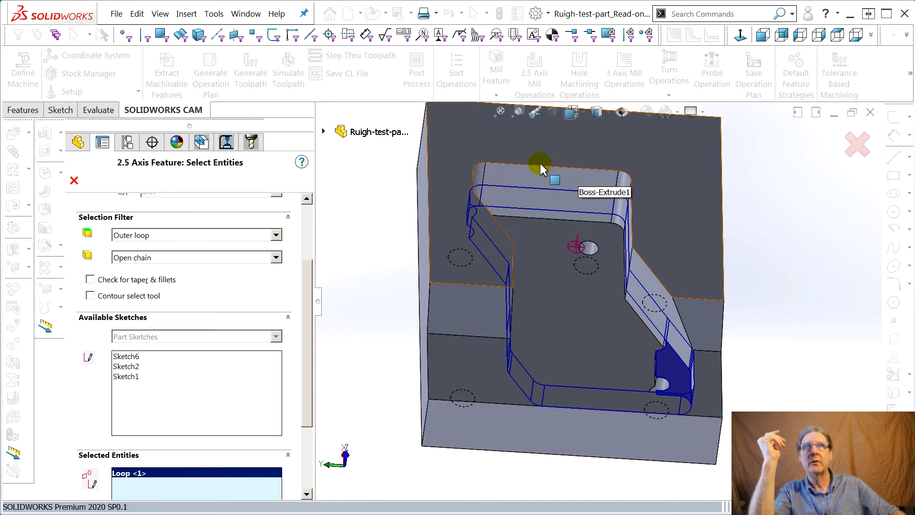
{"action": "left_click", "coordinate": [307, 242]}
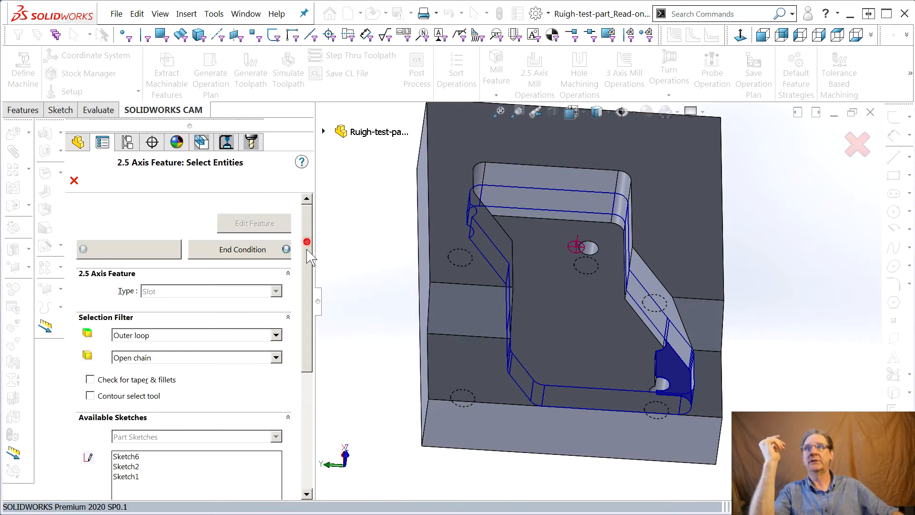
{"action": "left_click", "coordinate": [241, 251]}
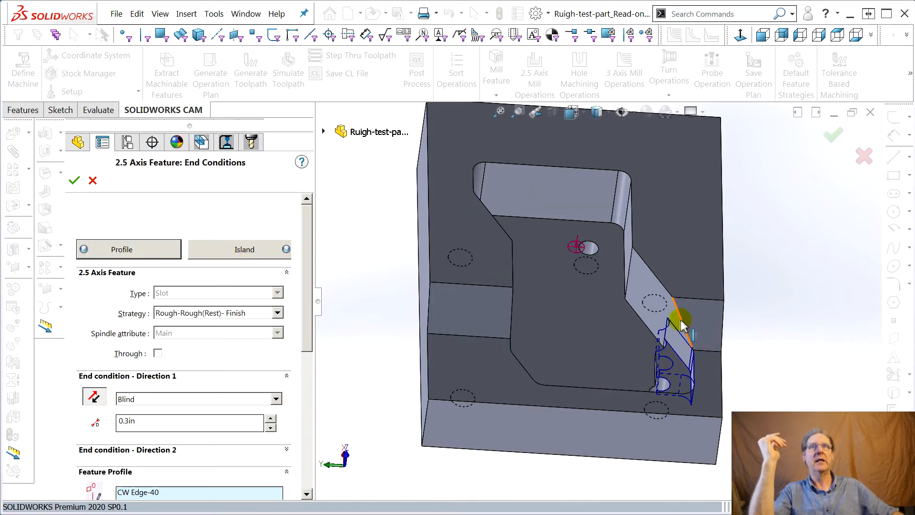
{"action": "middle_click_drag", "start_coordinate": [646, 353], "coordinate": [660, 416]}
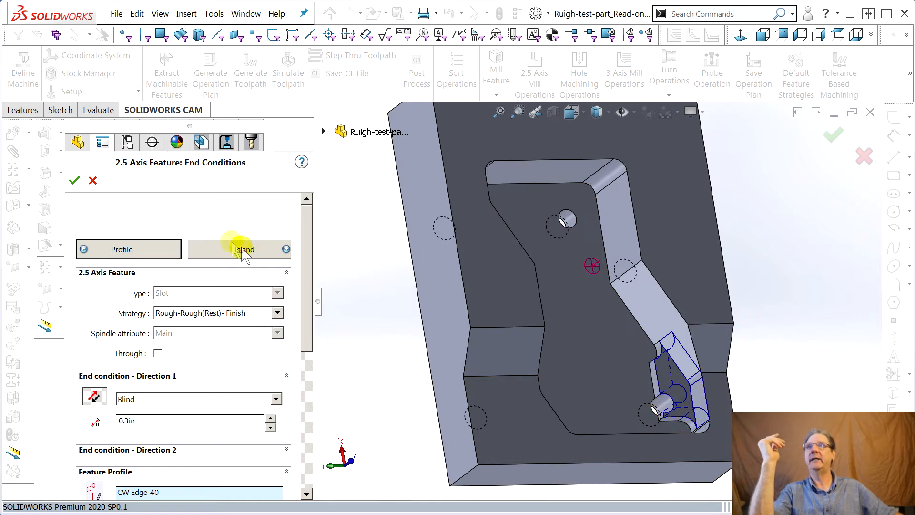
{"action": "left_click", "coordinate": [76, 180]}
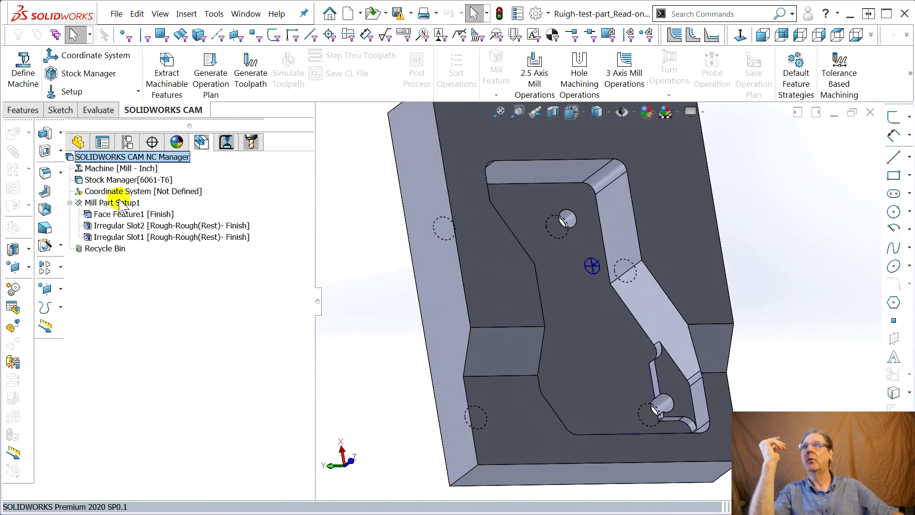
Delete Irregular Slot2 from Mill Part Setup1 and remove it permanently from the Recycle Bin.
{"action": "left_click", "coordinate": [116, 226]}
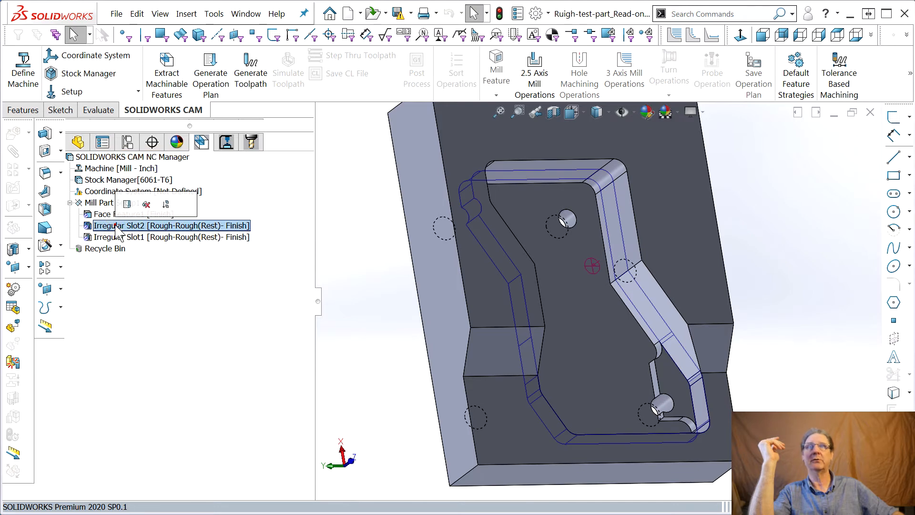
{"action": "right_click", "coordinate": [116, 226]}
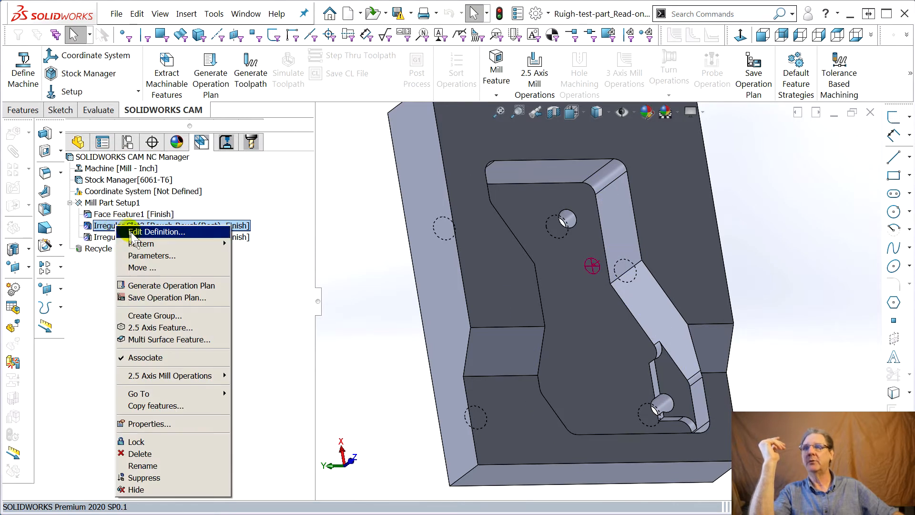
{"action": "left_click", "coordinate": [174, 453]}
{"action": "left_click", "coordinate": [493, 289]}
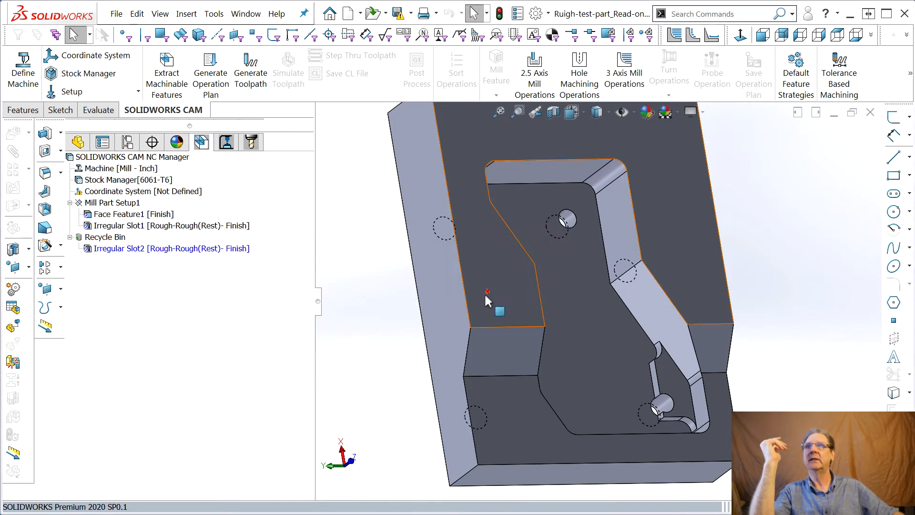
{"action": "right_click", "coordinate": [114, 248]}
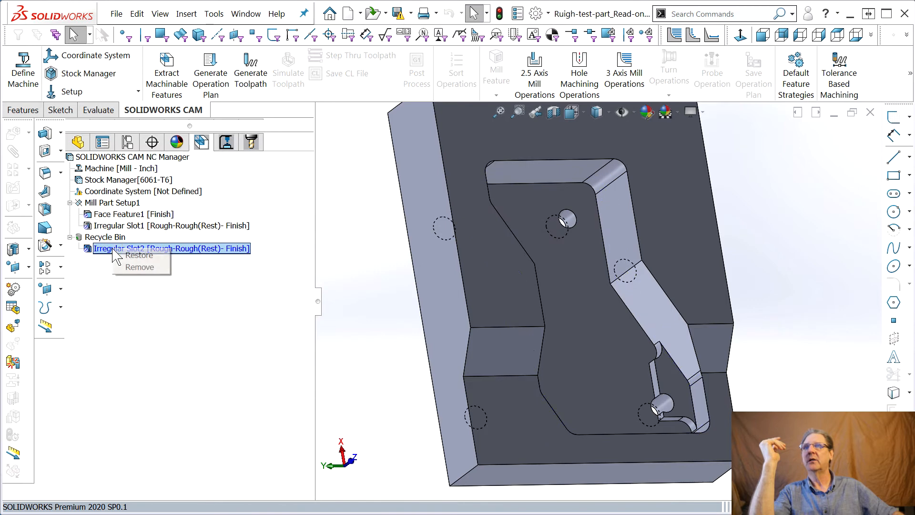
{"action": "left_click", "coordinate": [132, 270]}
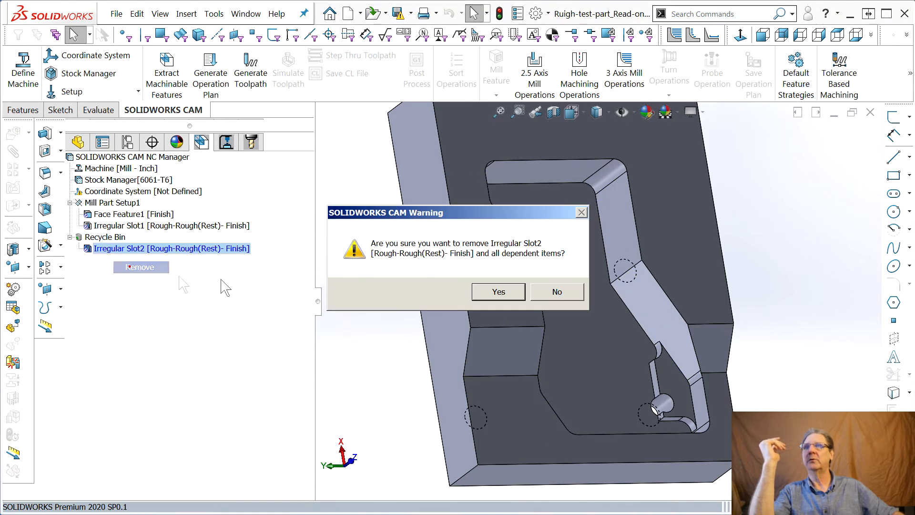
{"action": "left_click", "coordinate": [496, 292]}
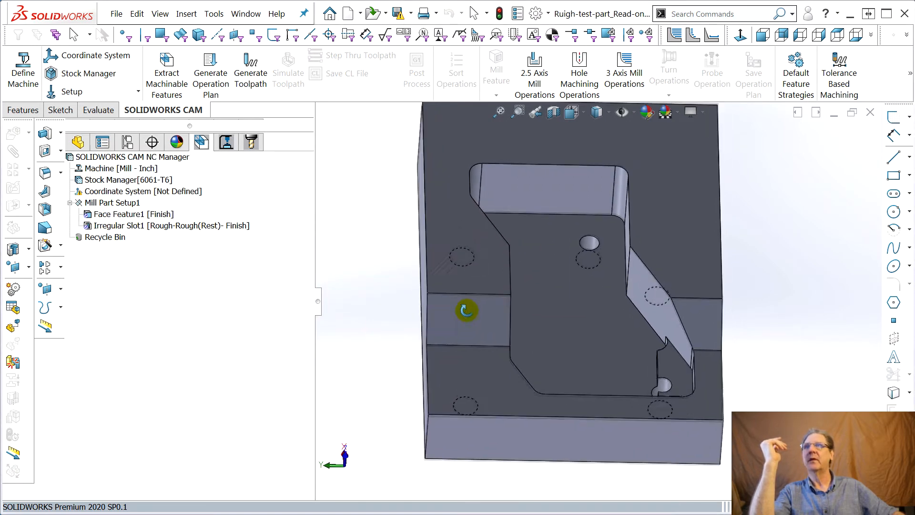
{"action": "left_click", "coordinate": [143, 214]}
{"action": "right_click", "coordinate": [127, 215]}
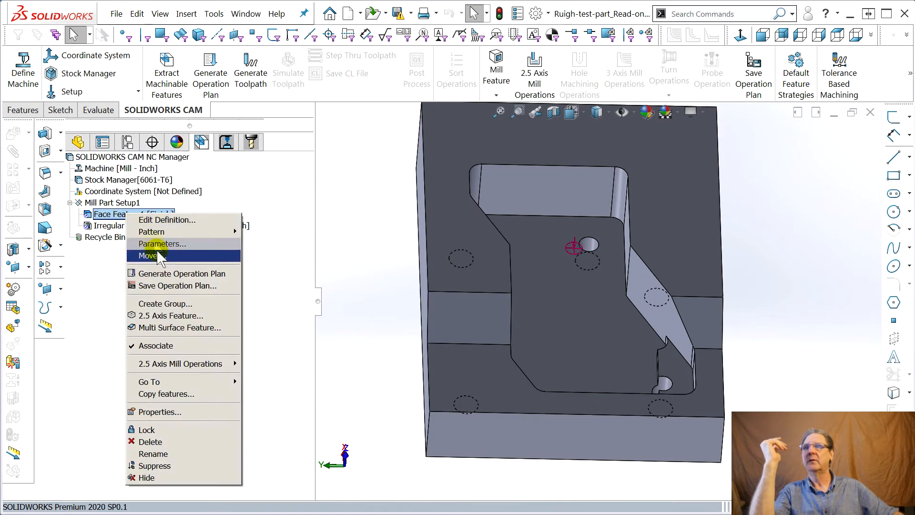
{"action": "mouse_move", "coordinate": [200, 364]}
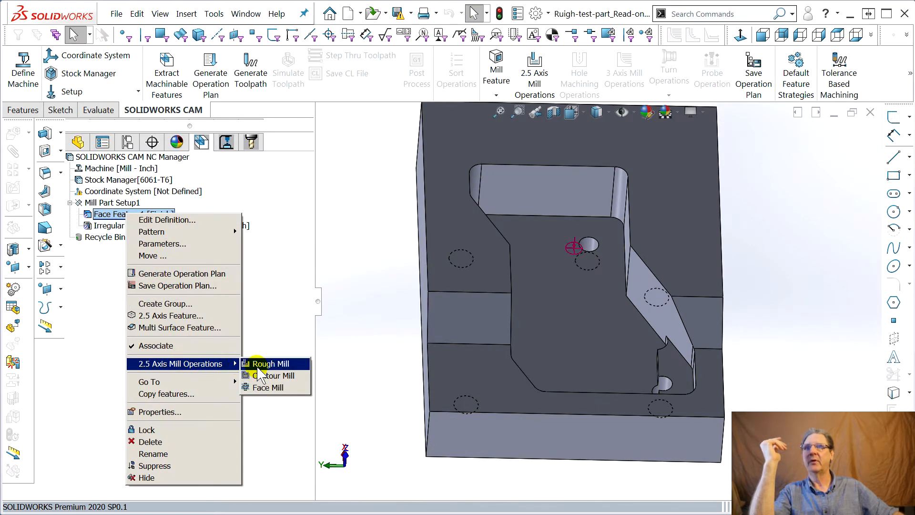
{"action": "left_click", "coordinate": [238, 171]}
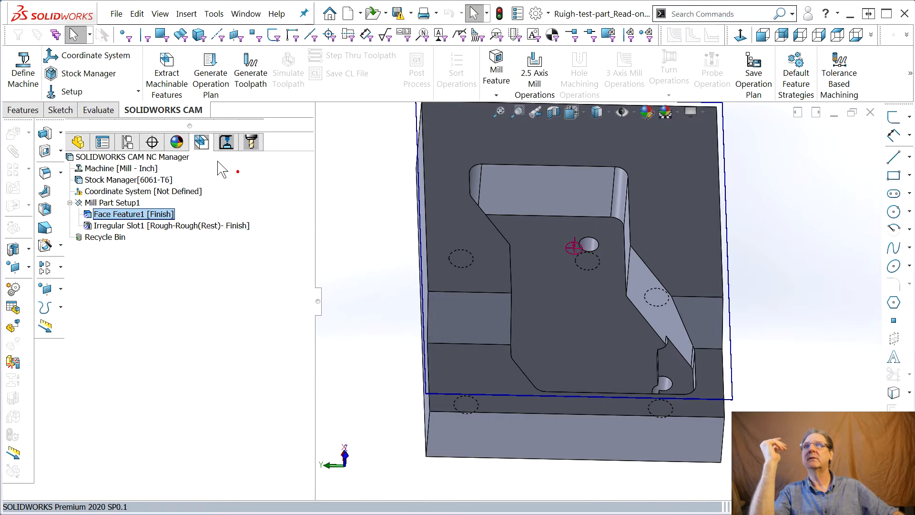
Start a new 2.5 Axis Feature after Face Feature1 and set its type to Pocket.
{"action": "right_click", "coordinate": [103, 214]}
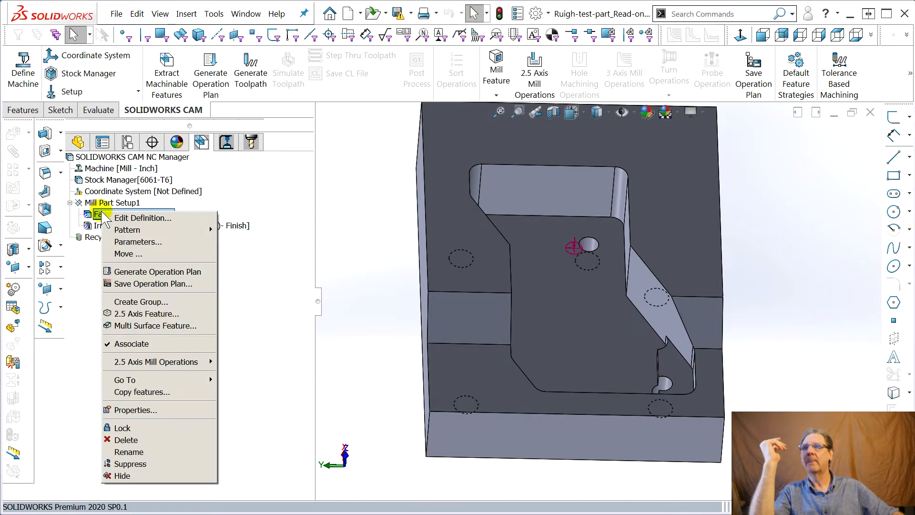
{"action": "left_click", "coordinate": [143, 314]}
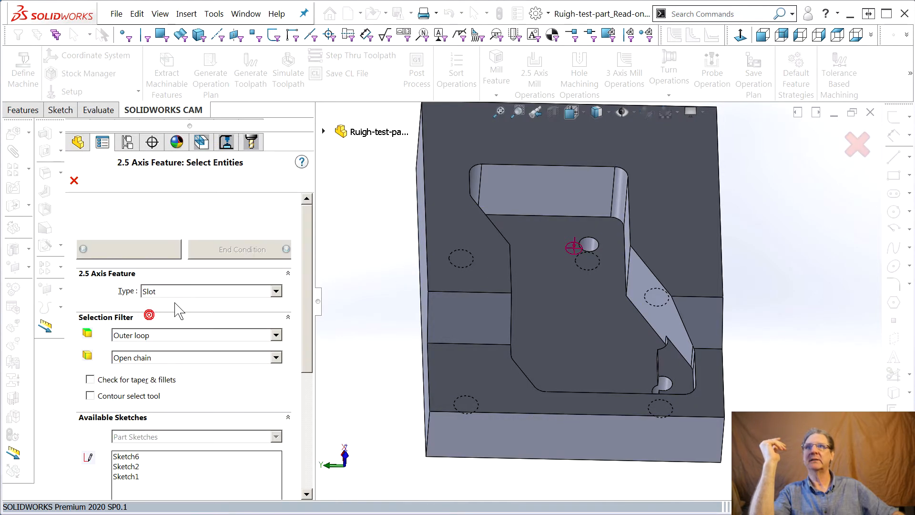
{"action": "left_click", "coordinate": [163, 292]}
{"action": "left_click", "coordinate": [190, 291]}
{"action": "left_click", "coordinate": [177, 293]}
{"action": "left_click", "coordinate": [165, 306]}
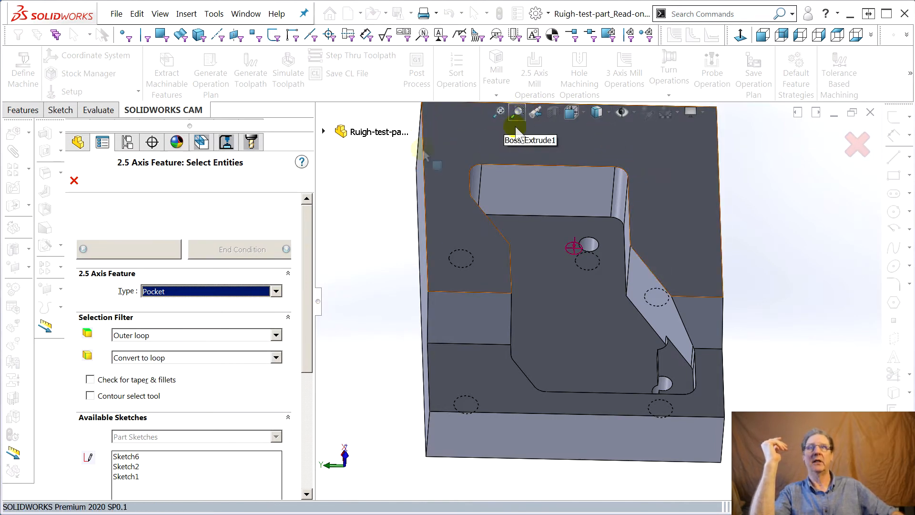
Try the large pocket floor and the small corner recess floor as the feature's geometry, and clear the selection.
{"action": "left_click_drag", "start_coordinate": [309, 245], "coordinate": [312, 291]}
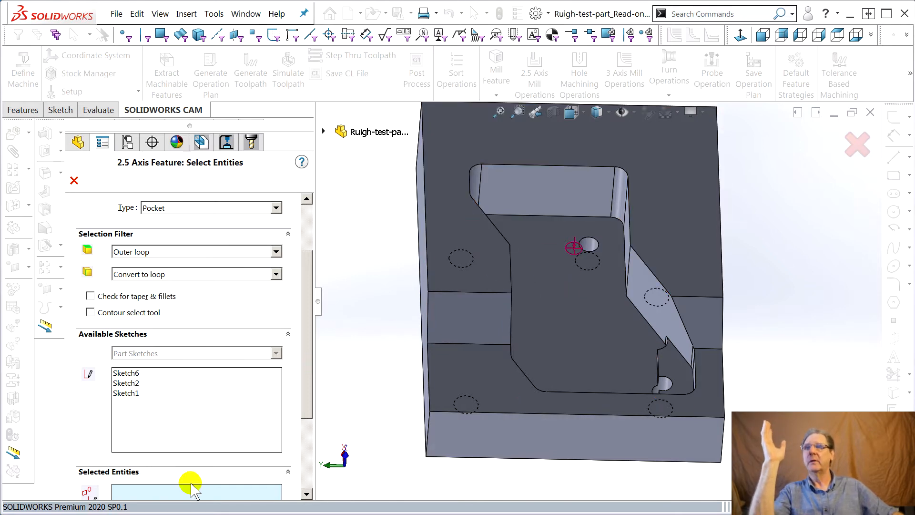
{"action": "left_click", "coordinate": [509, 292]}
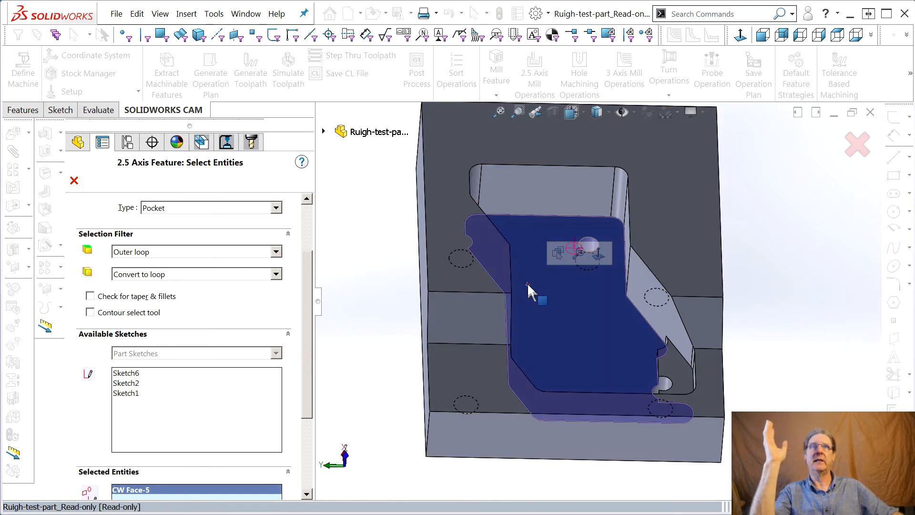
{"action": "left_click", "coordinate": [673, 365]}
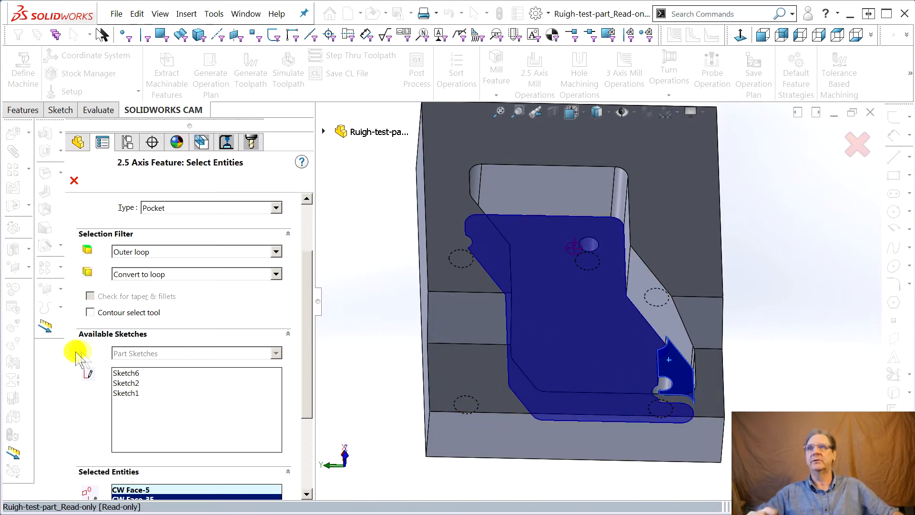
{"action": "left_click", "coordinate": [141, 491]}
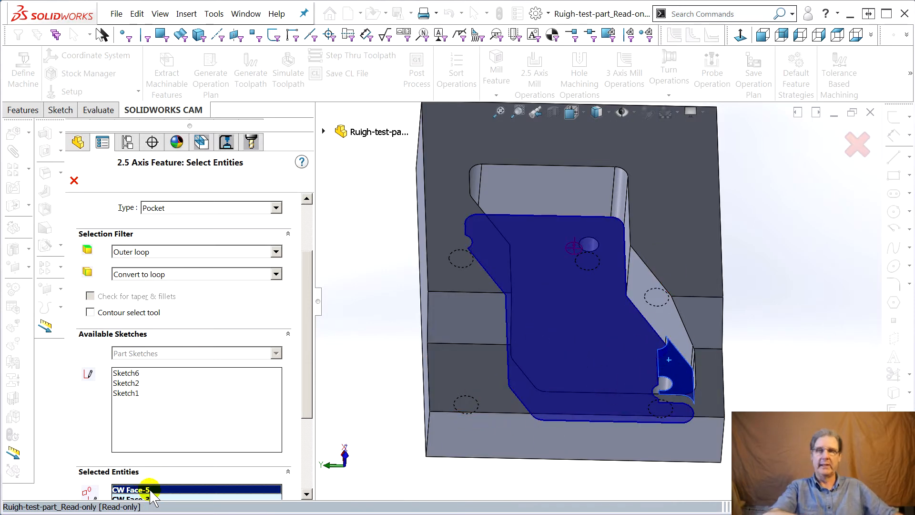
{"action": "key", "text": "Delete"}
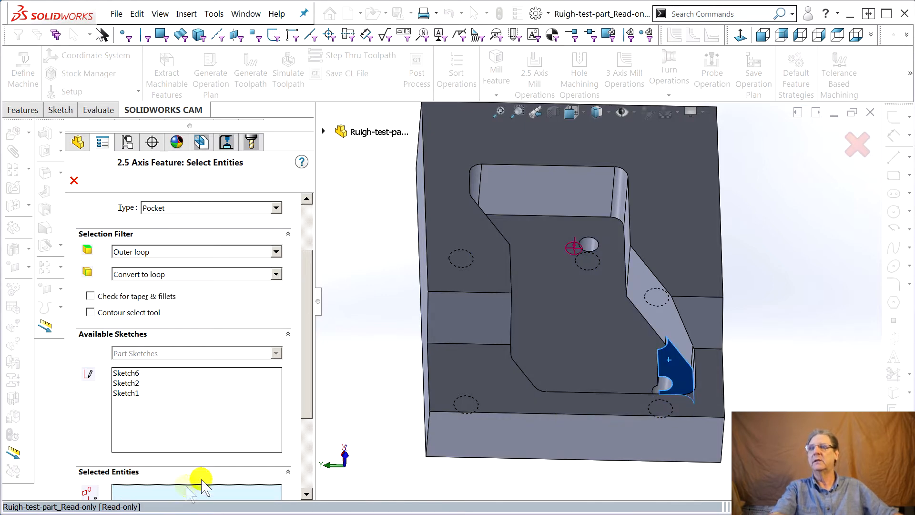
Set the pocket's selection filter to Open chain, keeping Outer loop for faces.
{"action": "mouse_move", "coordinate": [306, 332]}
{"action": "left_mouse_down"}
{"action": "mouse_move", "coordinate": [307, 303]}
{"action": "mouse_move", "coordinate": [305, 328]}
{"action": "left_mouse_up"}
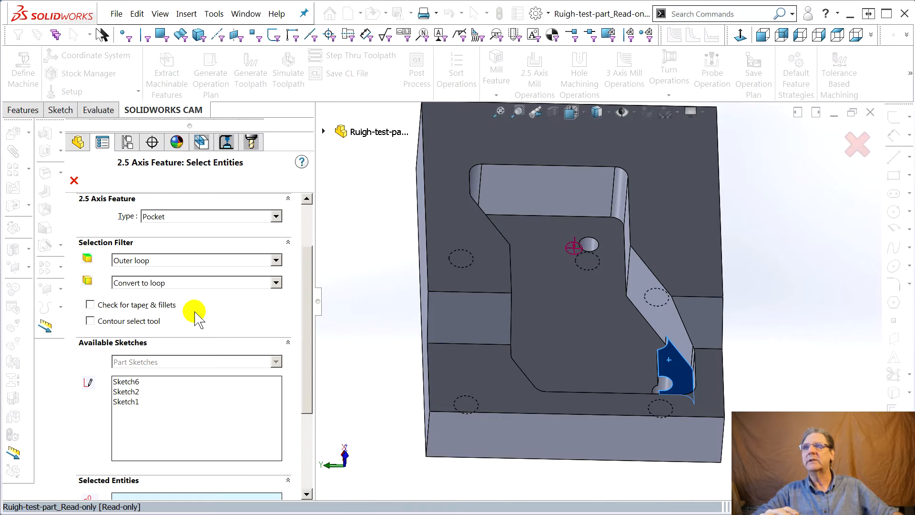
{"action": "left_click", "coordinate": [276, 261]}
{"action": "left_click", "coordinate": [276, 262]}
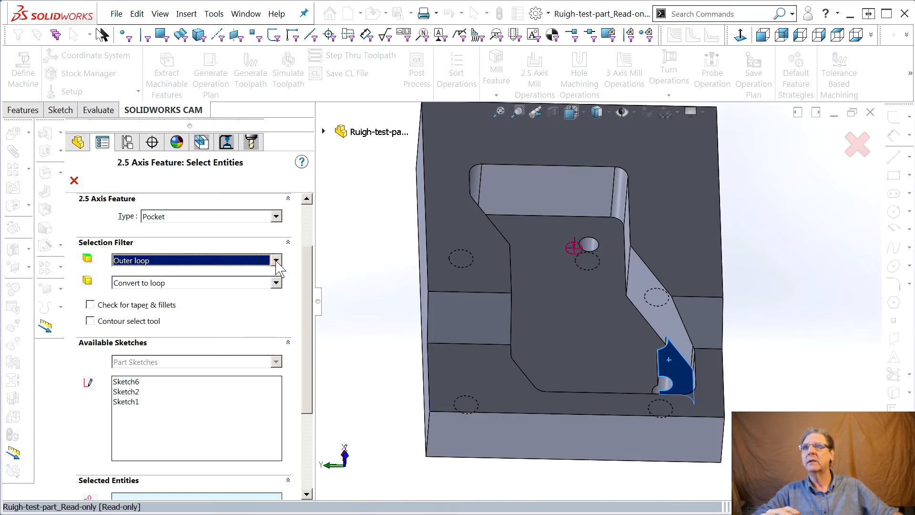
{"action": "left_click", "coordinate": [276, 283]}
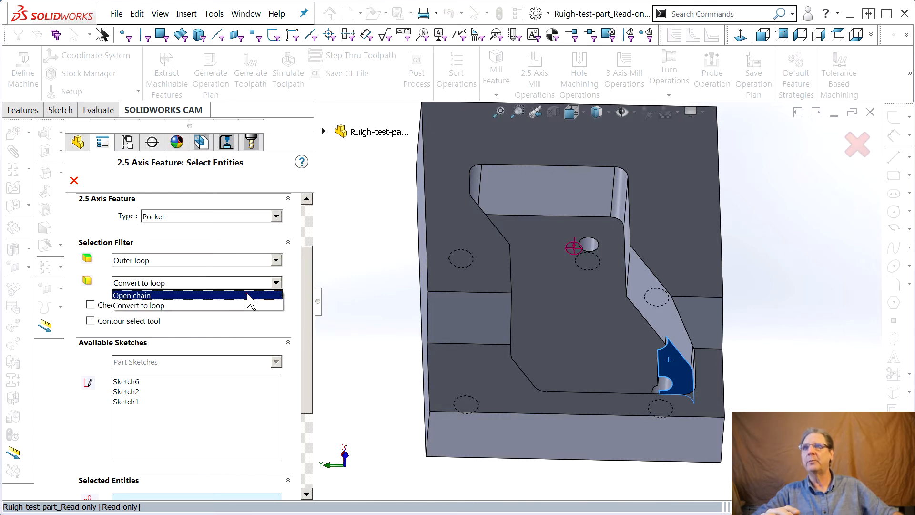
{"action": "left_click", "coordinate": [252, 294]}
Start the pocket's open chain with the top edges of the high end wall, its corner arc and the adjoining side wall.
{"action": "mouse_move", "coordinate": [351, 327]}
{"action": "middle_mouse_down"}
{"action": "mouse_move", "coordinate": [333, 300]}
{"action": "mouse_move", "coordinate": [343, 334]}
{"action": "middle_mouse_up"}
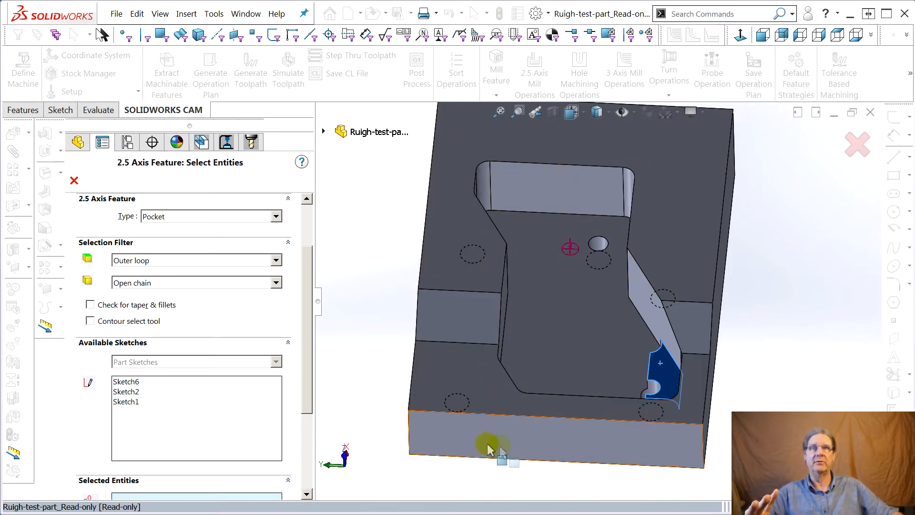
{"action": "left_click", "coordinate": [631, 172]}
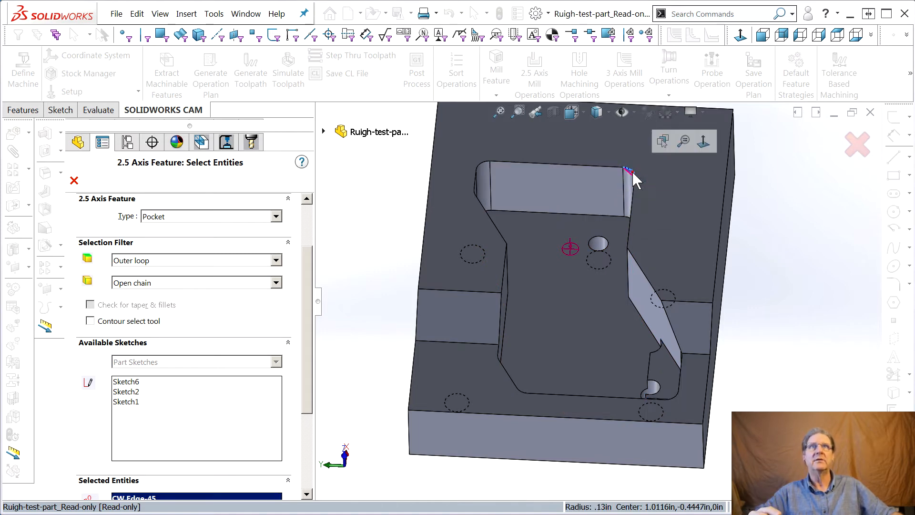
{"action": "left_click", "coordinate": [481, 166]}
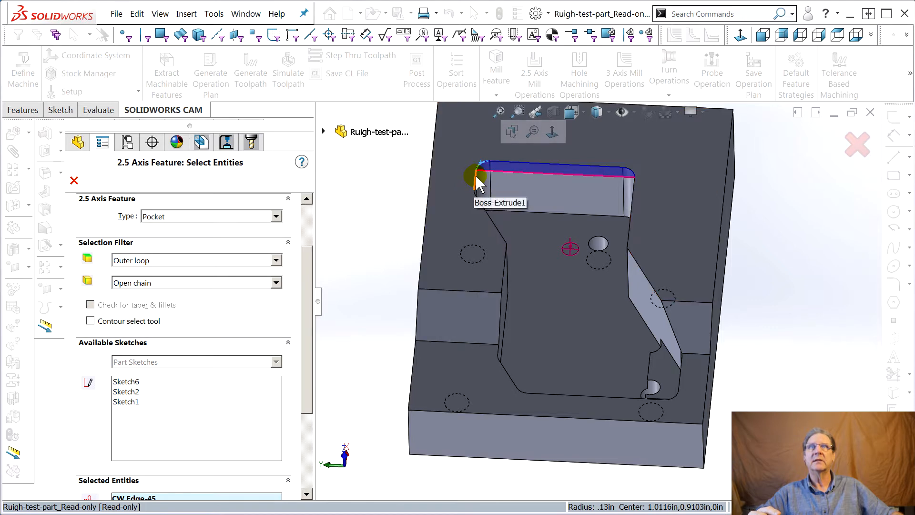
{"action": "middle_click_drag", "start_coordinate": [536, 250], "coordinate": [489, 290]}
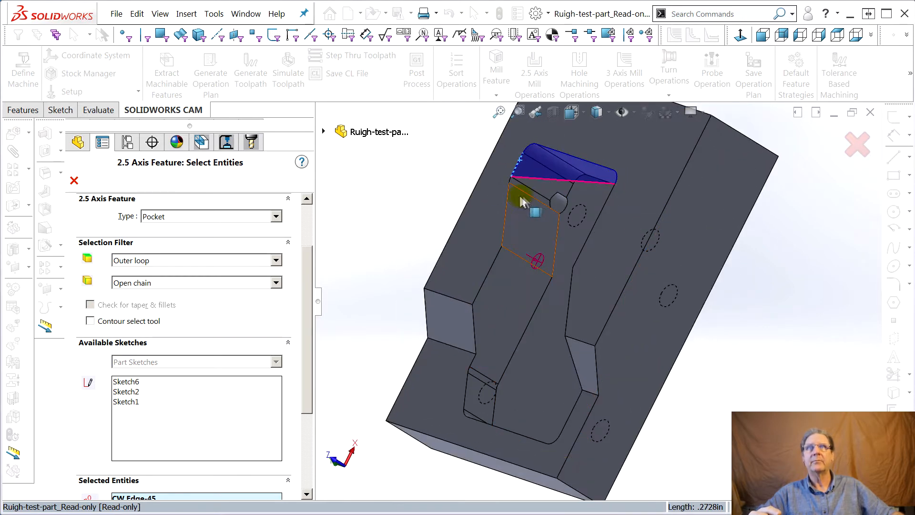
{"action": "scroll", "coordinate": [516, 190], "scroll_direction": "down", "scroll_amount": 3}
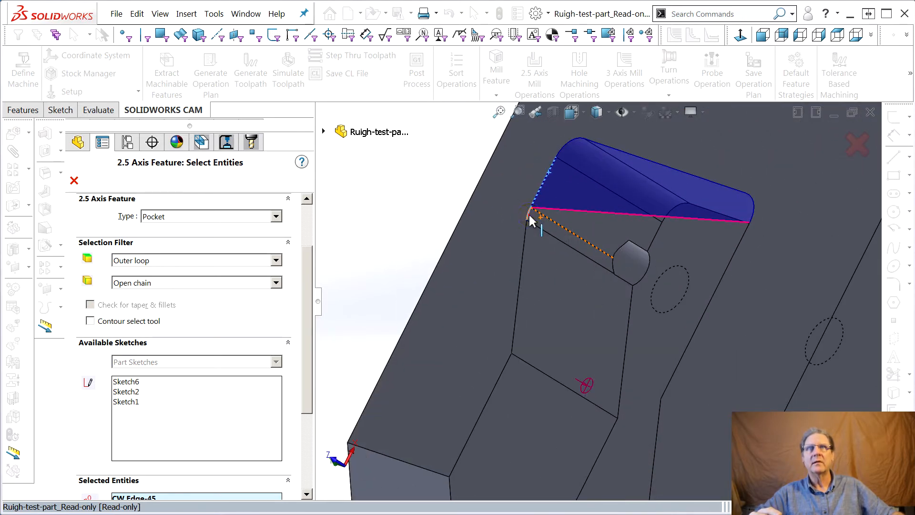
{"action": "left_click", "coordinate": [525, 236]}
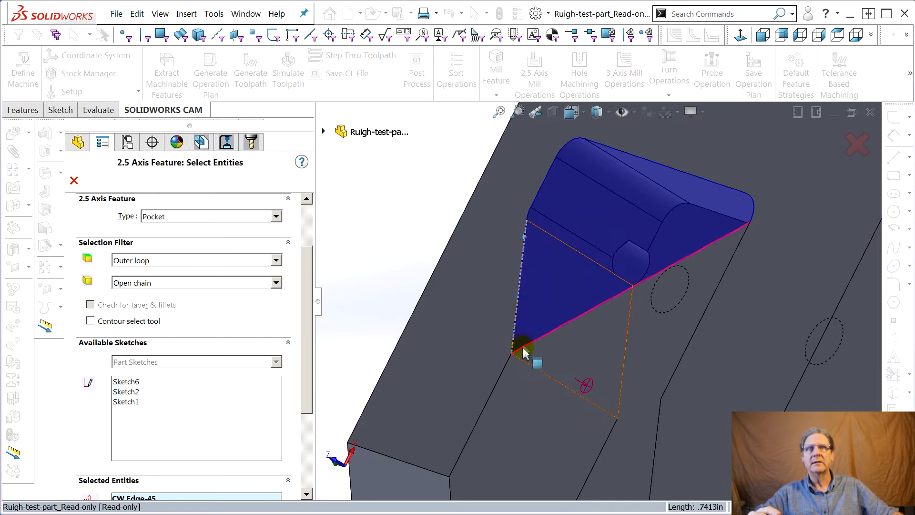
Extend the chain along the upper side edge and down the sloped step to the short straight edge on the lower face.
{"action": "left_click", "coordinate": [501, 371]}
{"action": "middle_click_drag", "start_coordinate": [571, 436], "coordinate": [571, 345]}
{"action": "scroll", "coordinate": [494, 426], "scroll_direction": "up", "scroll_amount": 3}
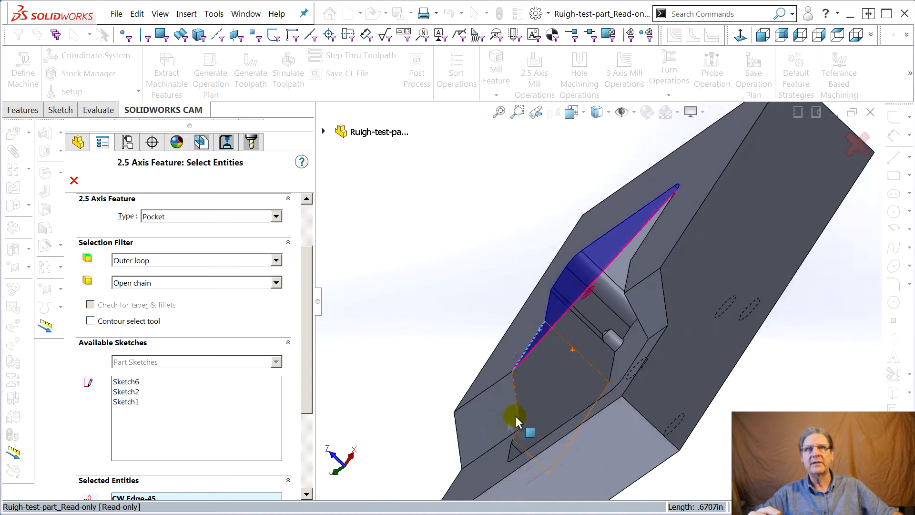
{"action": "scroll", "coordinate": [506, 429], "scroll_direction": "down", "scroll_amount": 2}
{"action": "left_click", "coordinate": [521, 375]}
{"action": "middle_click_drag", "start_coordinate": [548, 388], "coordinate": [572, 409]}
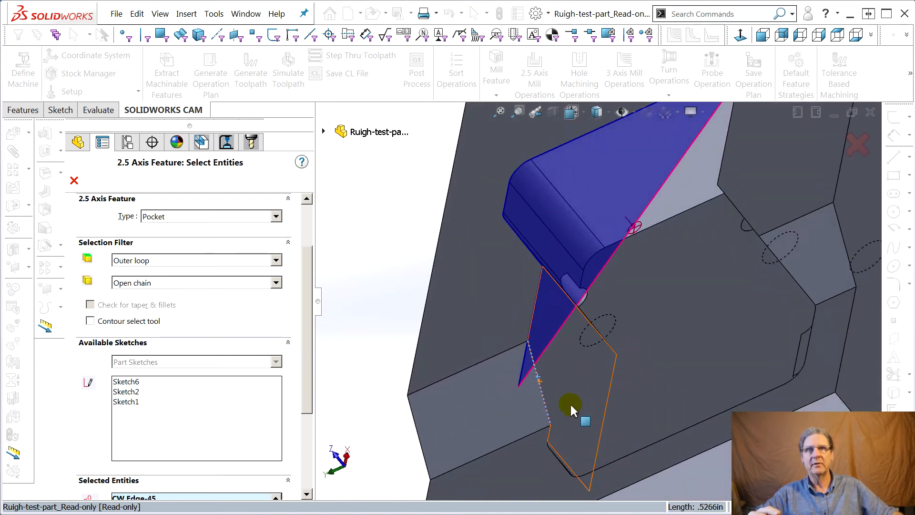
{"action": "left_click", "coordinate": [549, 434]}
{"action": "middle_click_drag", "start_coordinate": [548, 433], "coordinate": [542, 486]}
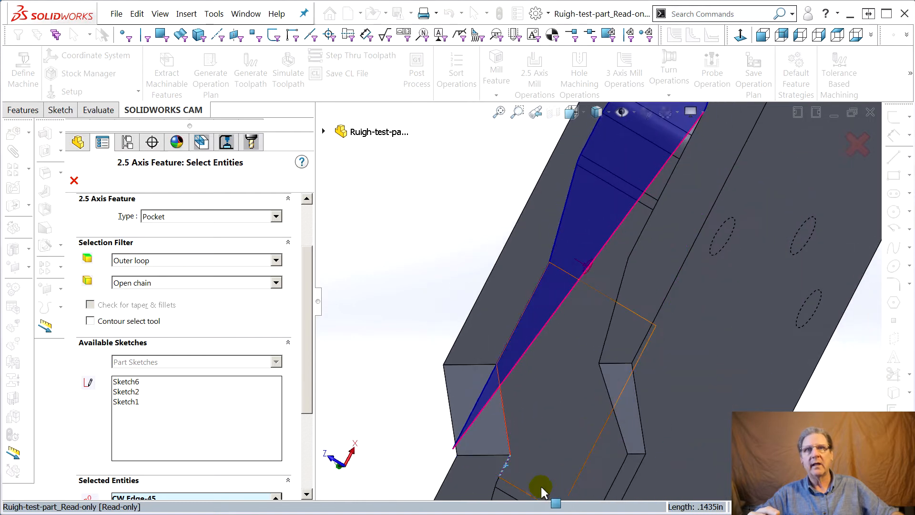
Continue the chain on the lower face with the fillet arc, angled edge, corner arc and long end edge.
{"action": "scroll", "coordinate": [501, 489], "scroll_direction": "down", "scroll_amount": 3}
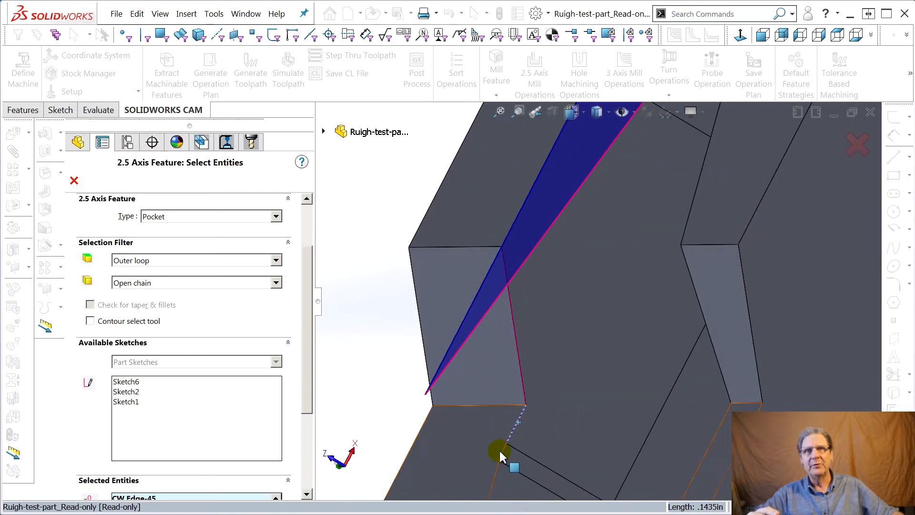
{"action": "left_click", "coordinate": [504, 452]}
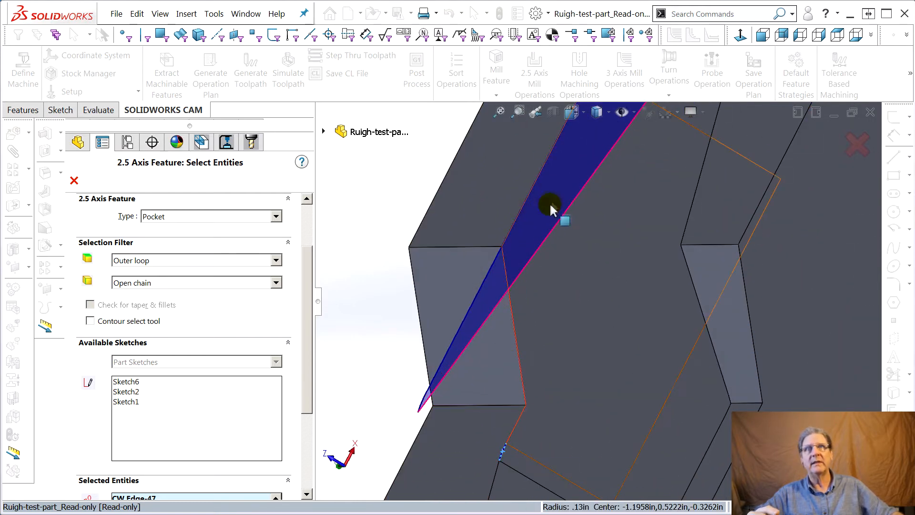
{"action": "left_click", "coordinate": [503, 455]}
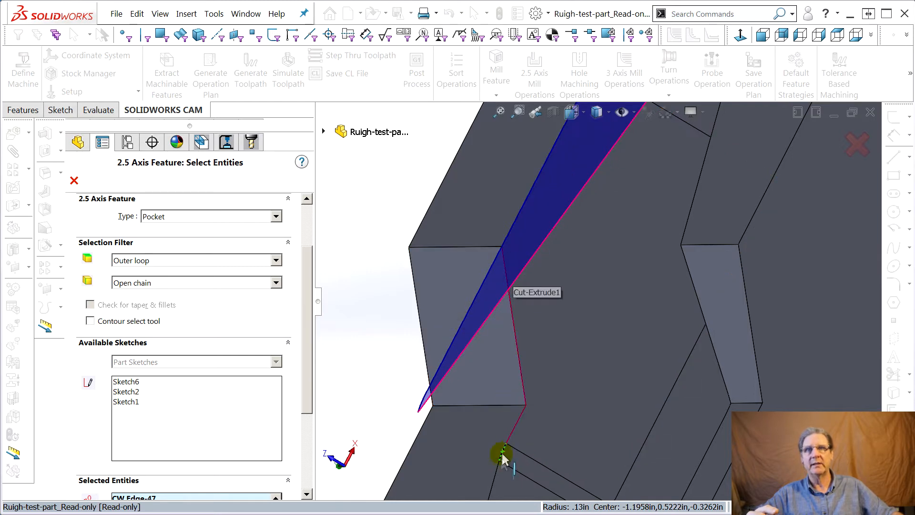
{"action": "left_click", "coordinate": [496, 478]}
{"action": "middle_click_drag", "start_coordinate": [496, 474], "coordinate": [648, 416]}
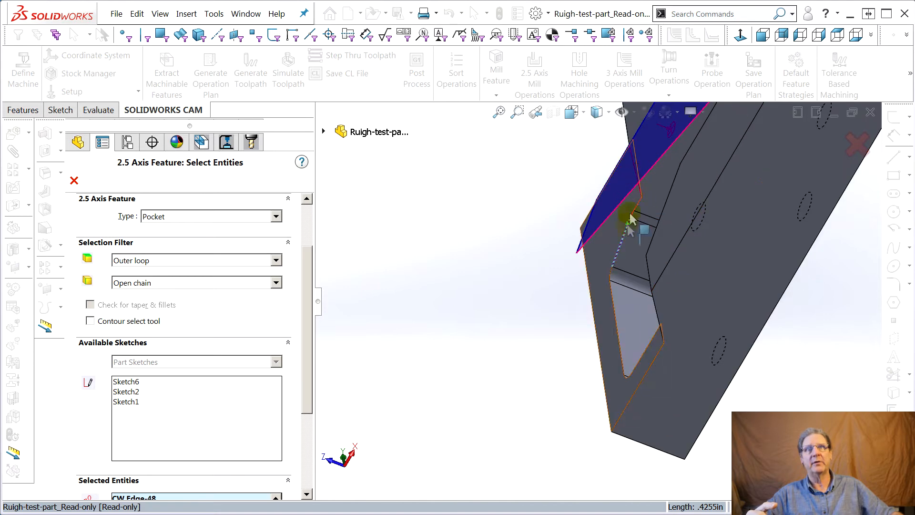
{"action": "scroll", "coordinate": [635, 208], "scroll_direction": "down", "scroll_amount": 5}
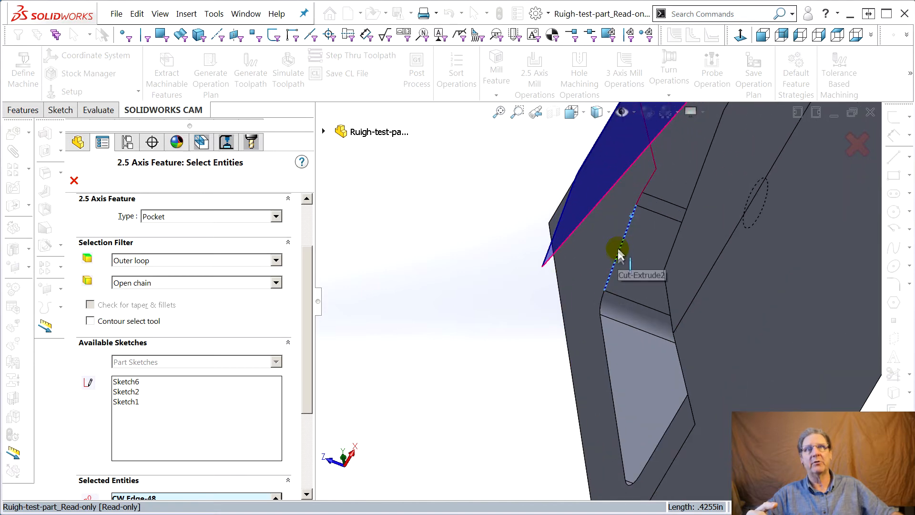
{"action": "left_click", "coordinate": [596, 318]}
{"action": "left_click", "coordinate": [598, 350]}
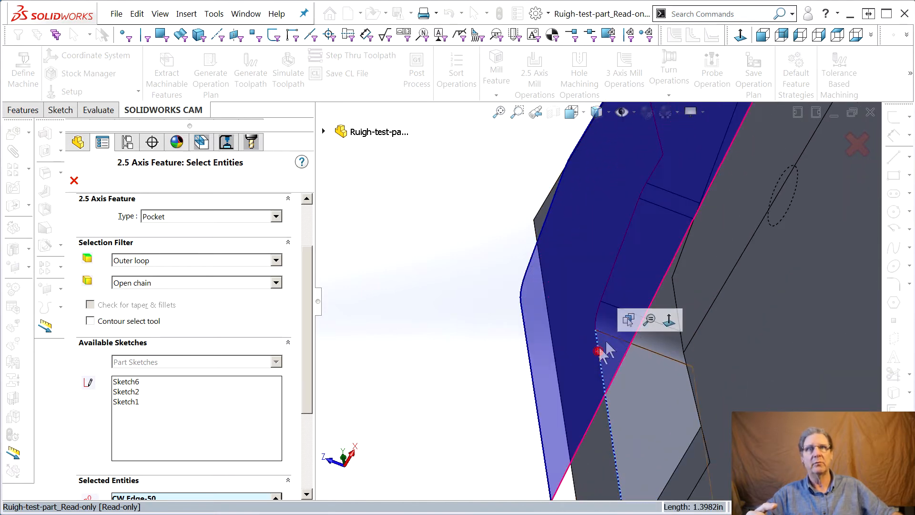
Add the corner arc at the far end of the long edge and the adjoining straight side edge to the chain.
{"action": "middle_click_drag", "start_coordinate": [682, 335], "coordinate": [679, 292]}
{"action": "scroll", "coordinate": [727, 348], "scroll_direction": "down", "scroll_amount": 2}
{"action": "scroll", "coordinate": [726, 347], "scroll_direction": "up", "scroll_amount": 8}
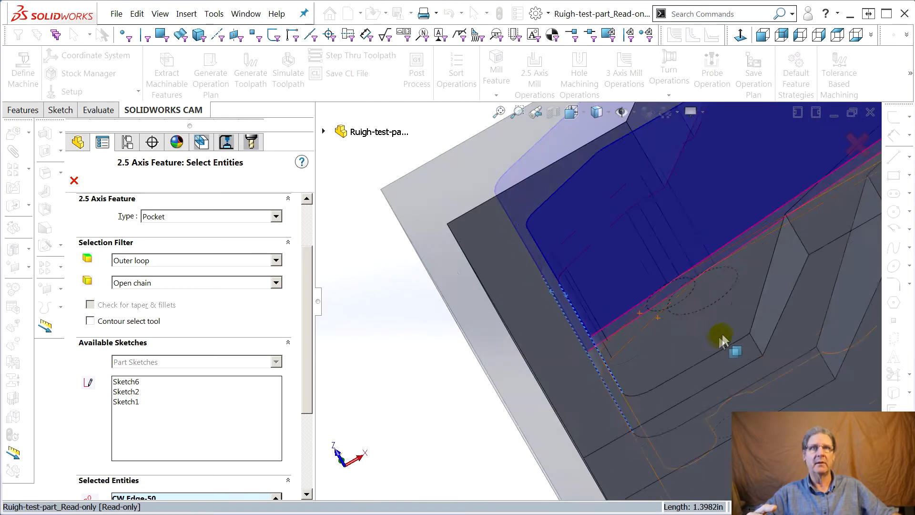
{"action": "middle_click_drag", "start_coordinate": [829, 326], "coordinate": [811, 369]}
{"action": "scroll", "coordinate": [624, 291], "scroll_direction": "down", "scroll_amount": 5}
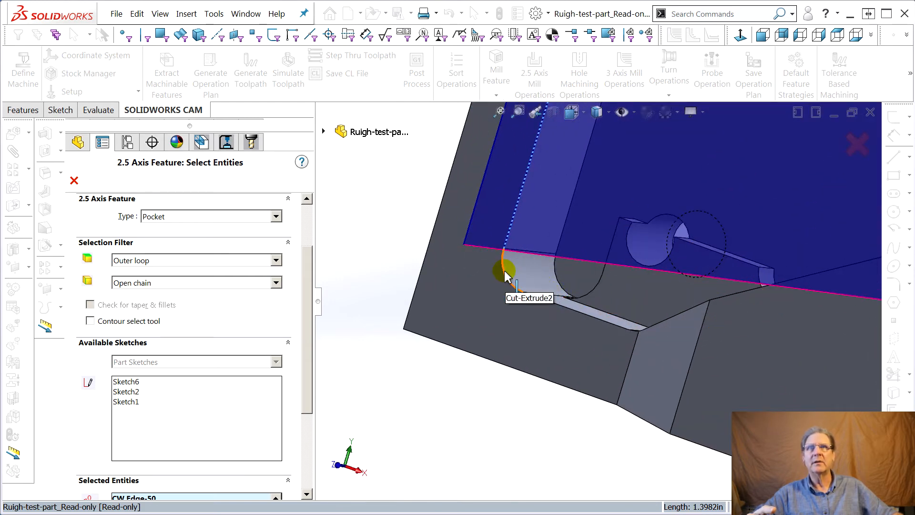
{"action": "left_click", "coordinate": [505, 272]}
{"action": "scroll", "coordinate": [525, 300], "scroll_direction": "down", "scroll_amount": 5}
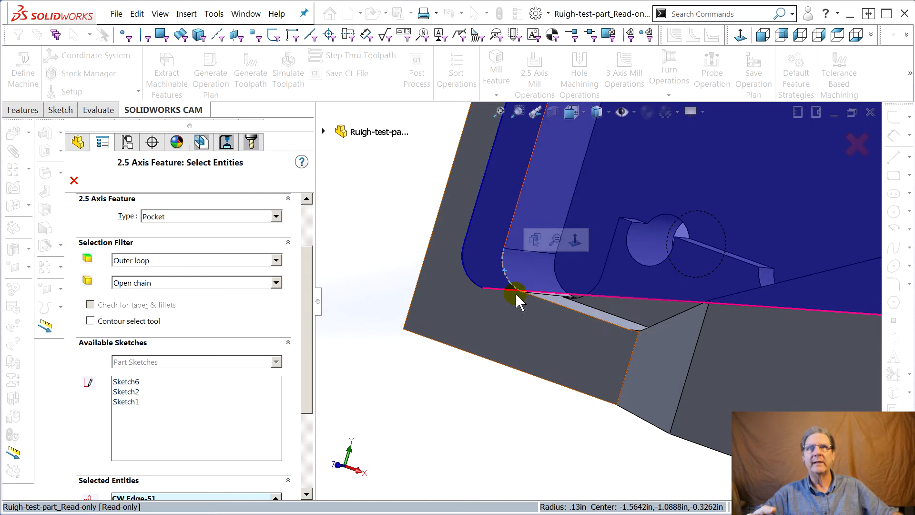
{"action": "middle_click_drag", "start_coordinate": [589, 321], "coordinate": [595, 364]}
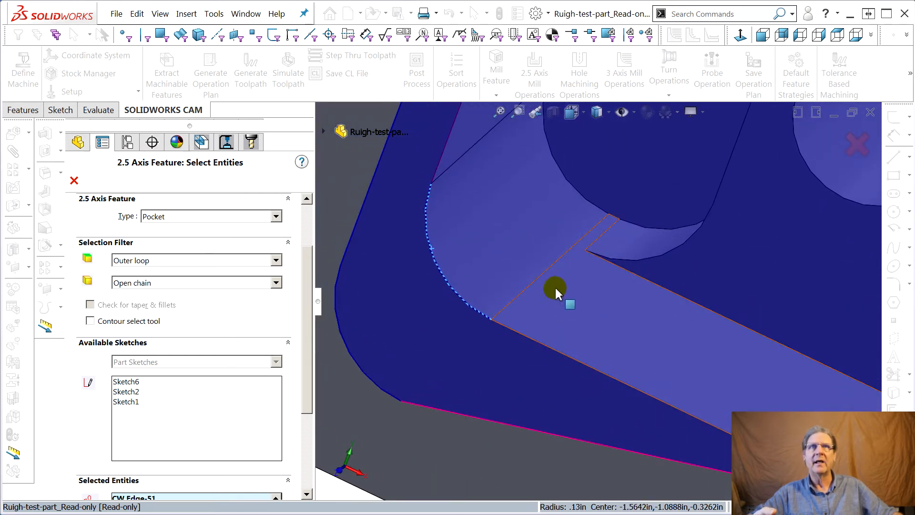
{"action": "left_click", "coordinate": [518, 330]}
{"action": "middle_click_drag", "start_coordinate": [518, 330], "coordinate": [740, 351]}
{"action": "scroll", "coordinate": [739, 346], "scroll_direction": "up", "scroll_amount": 5}
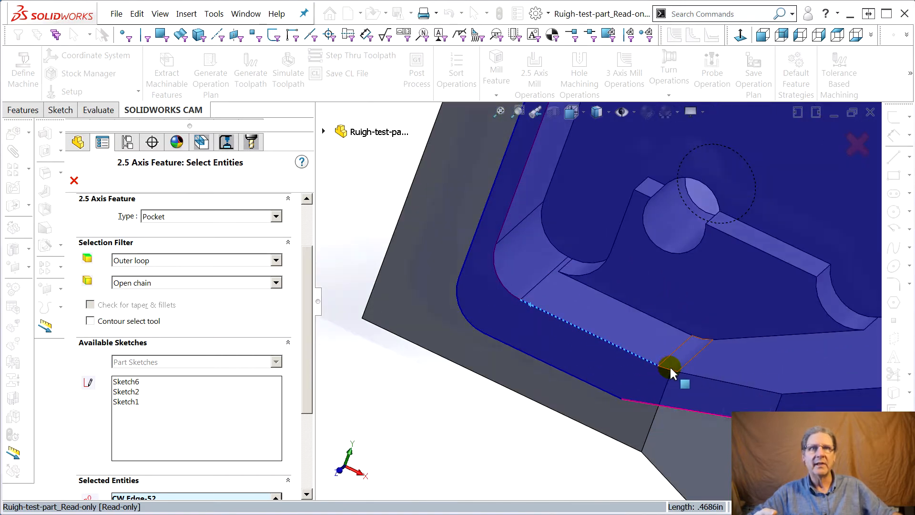
Add the small fillet arc and the edge running up the sloped step to the chain.
{"action": "scroll", "coordinate": [663, 364], "scroll_direction": "down", "scroll_amount": 3}
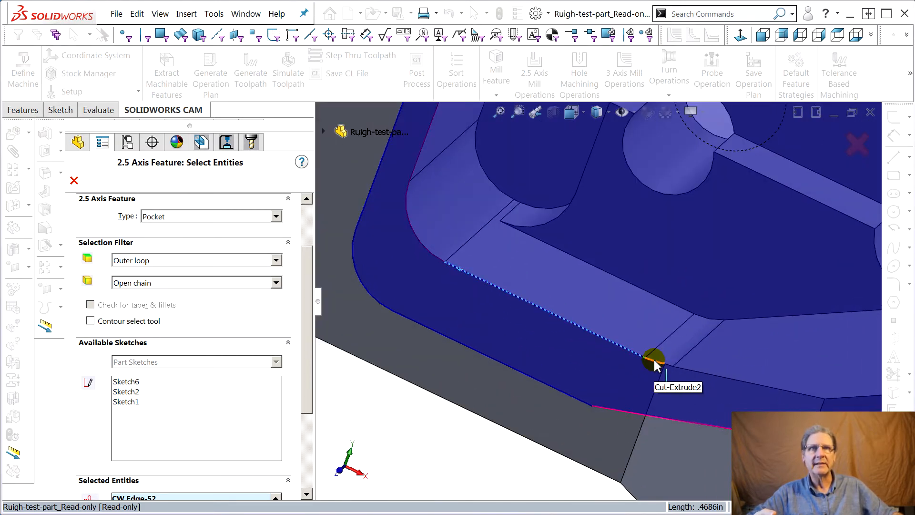
{"action": "left_click", "coordinate": [655, 360]}
{"action": "left_click", "coordinate": [670, 363]}
{"action": "left_click", "coordinate": [705, 375]}
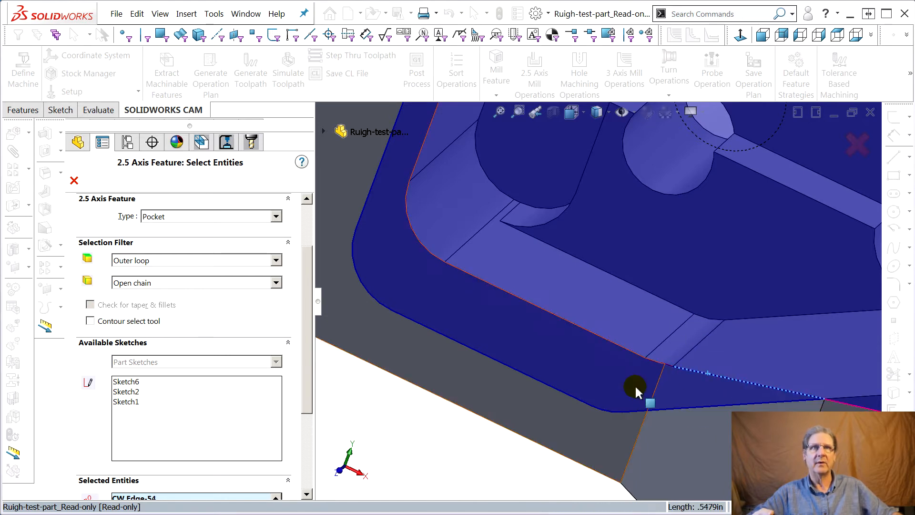
Continue the chain along the pocket's upper wall edges beyond the sloped step.
{"action": "scroll", "coordinate": [696, 377], "scroll_direction": "up", "scroll_amount": 2}
{"action": "scroll", "coordinate": [757, 368], "scroll_direction": "down", "scroll_amount": 3}
{"action": "scroll", "coordinate": [758, 370], "scroll_direction": "up", "scroll_amount": 11}
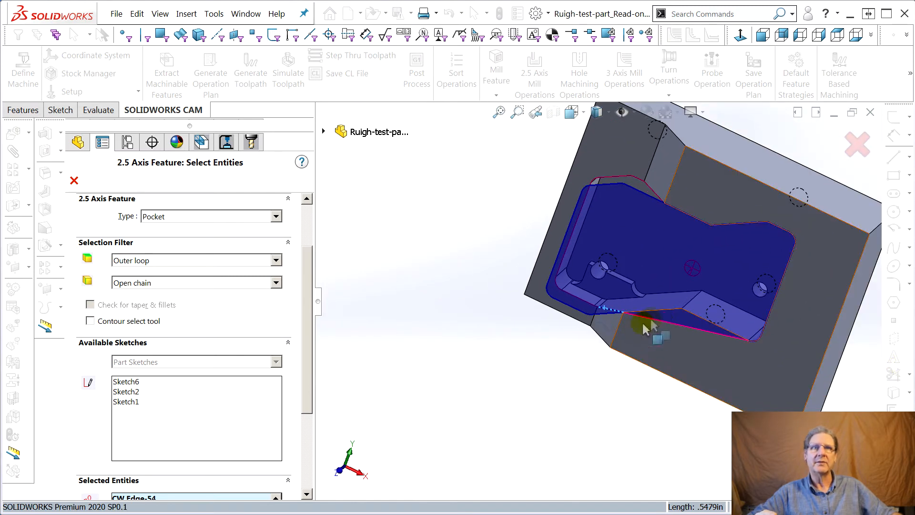
{"action": "left_click", "coordinate": [667, 310]}
{"action": "left_click", "coordinate": [708, 323]}
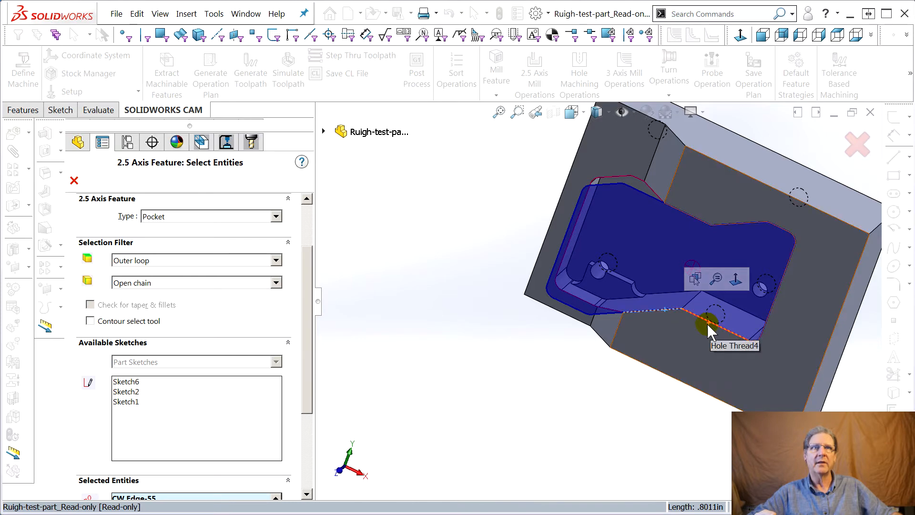
Close the chain with the remaining 0.13 in fillet arc and straight edge at the pocket's high end.
{"action": "middle_click_drag", "start_coordinate": [711, 320], "coordinate": [785, 407]}
{"action": "middle_click_drag", "start_coordinate": [792, 193], "coordinate": [752, 374]}
{"action": "scroll", "coordinate": [791, 165], "scroll_direction": "up", "scroll_amount": 2}
{"action": "scroll", "coordinate": [810, 216], "scroll_direction": "down", "scroll_amount": 2}
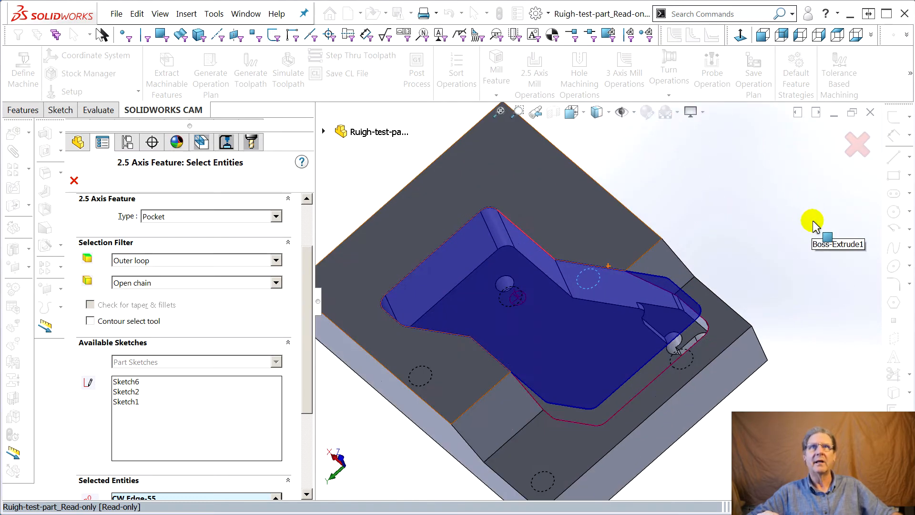
{"action": "scroll", "coordinate": [599, 224], "scroll_direction": "down", "scroll_amount": 2}
{"action": "scroll", "coordinate": [329, 200], "scroll_direction": "down", "scroll_amount": 2}
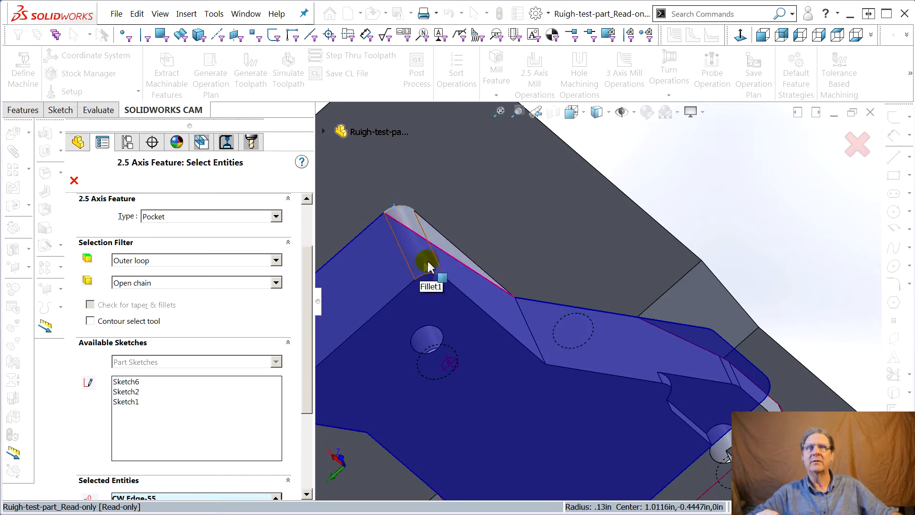
{"action": "left_click", "coordinate": [417, 210]}
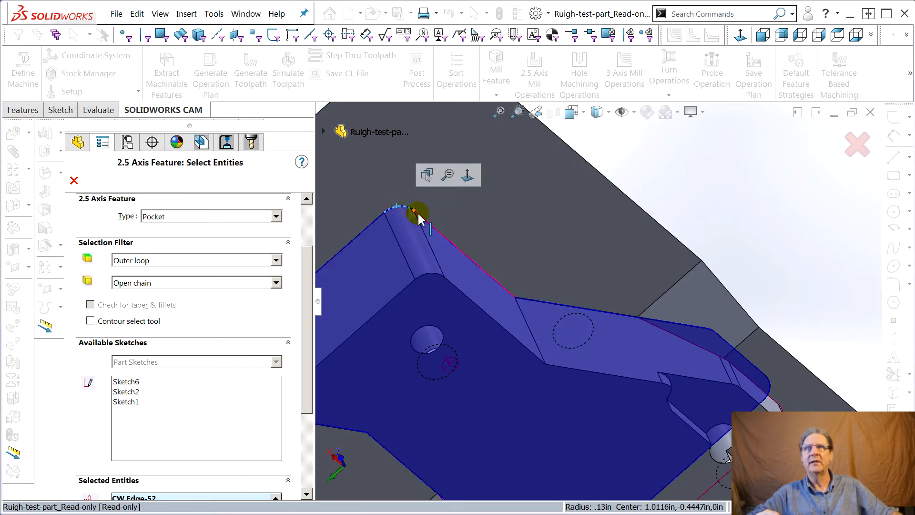
{"action": "left_click", "coordinate": [437, 233]}
{"action": "scroll", "coordinate": [660, 229], "scroll_direction": "up", "scroll_amount": 5}
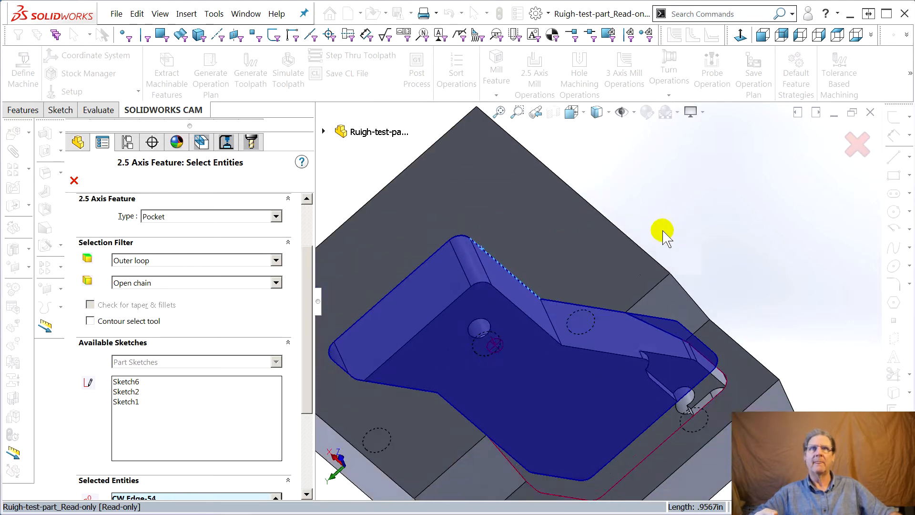
Advance to the pocket's end conditions and check the Direction 2 settings.
{"action": "middle_click_drag", "start_coordinate": [667, 329], "coordinate": [519, 356]}
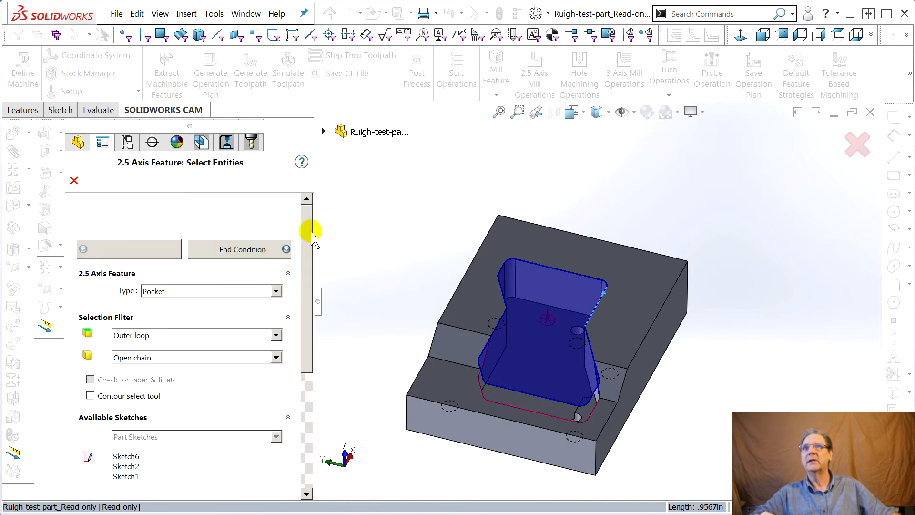
{"action": "left_click", "coordinate": [254, 249]}
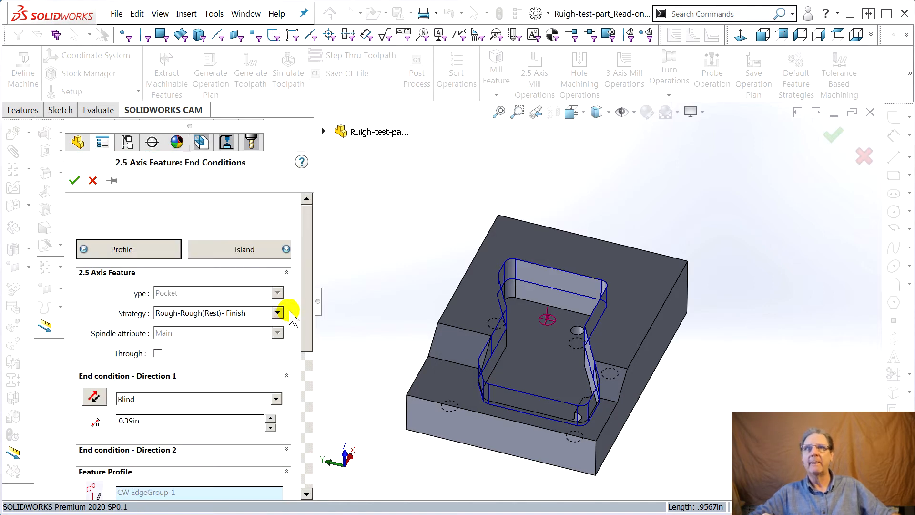
{"action": "middle_click_drag", "start_coordinate": [415, 319], "coordinate": [494, 423]}
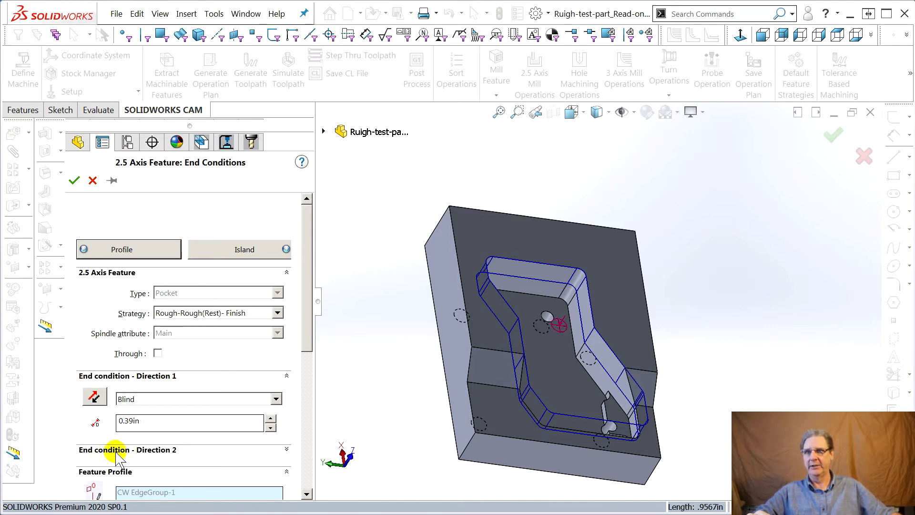
{"action": "left_click", "coordinate": [286, 450]}
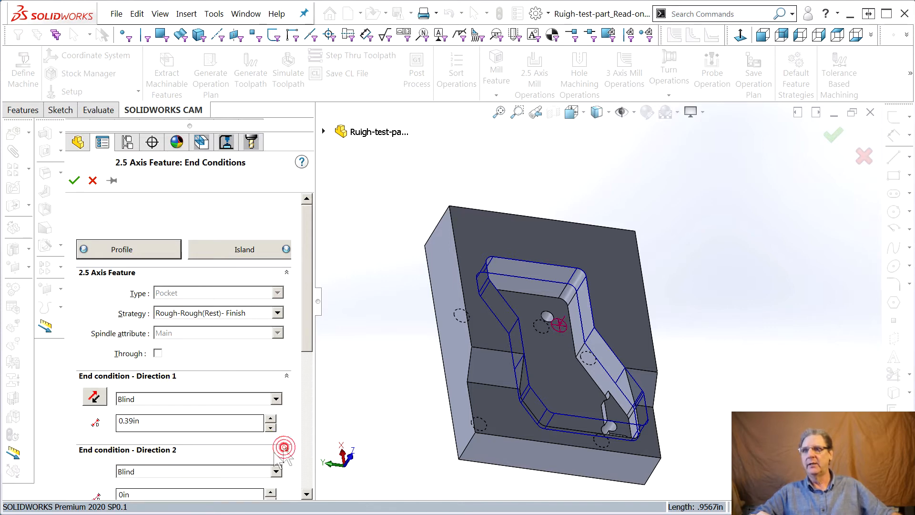
{"action": "scroll", "coordinate": [214, 466], "scroll_direction": "down", "scroll_amount": 3}
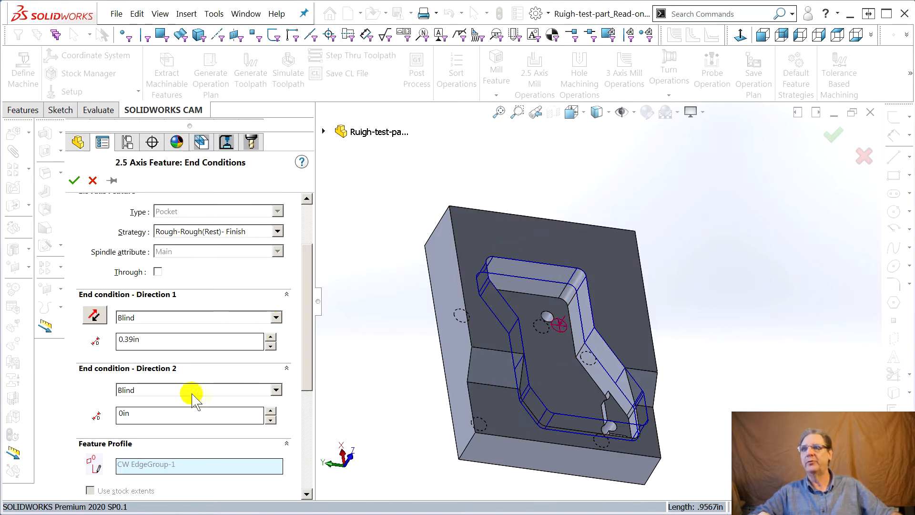
{"action": "left_click", "coordinate": [287, 368]}
Set the pocket's Direction 1 end condition to Upto Face, pick the small Boss-Extrude2 face in the pocket's corner, and accept the feature.
{"action": "left_click", "coordinate": [203, 339]}
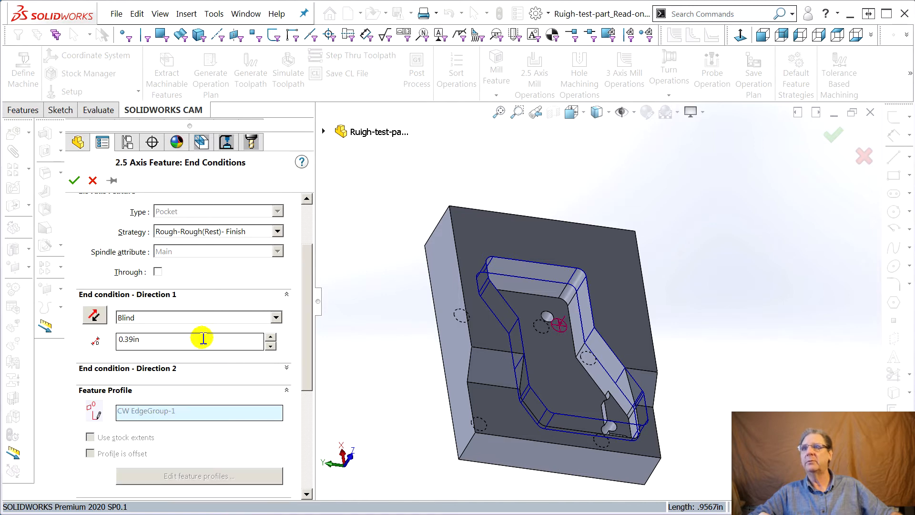
{"action": "left_click", "coordinate": [143, 324]}
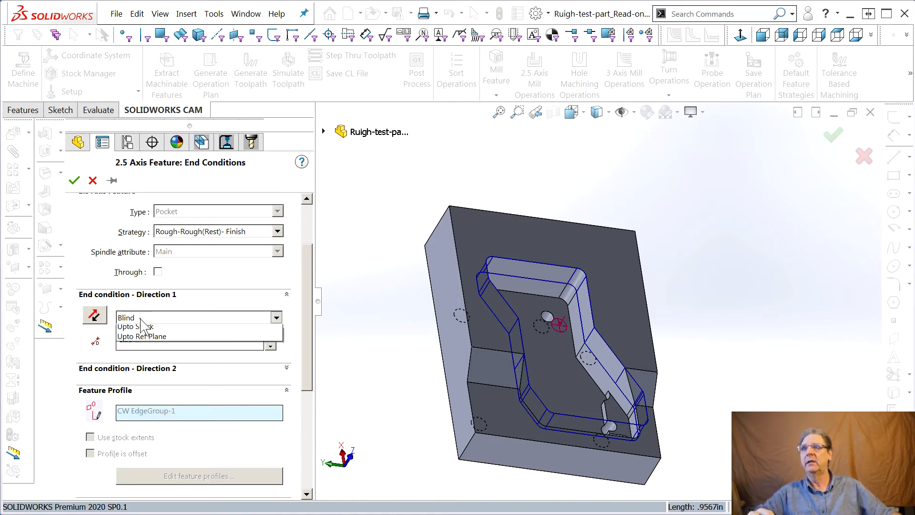
{"action": "left_click", "coordinate": [150, 338]}
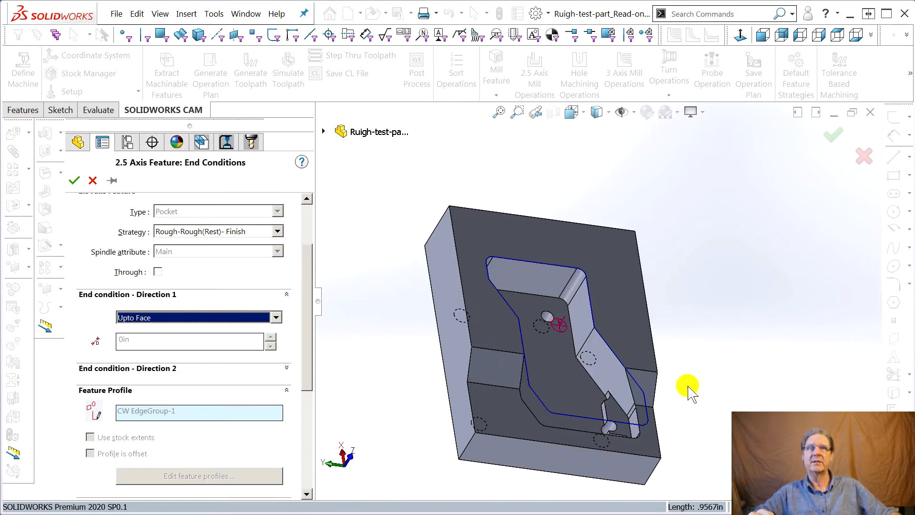
{"action": "middle_click_drag", "start_coordinate": [684, 386], "coordinate": [710, 412]}
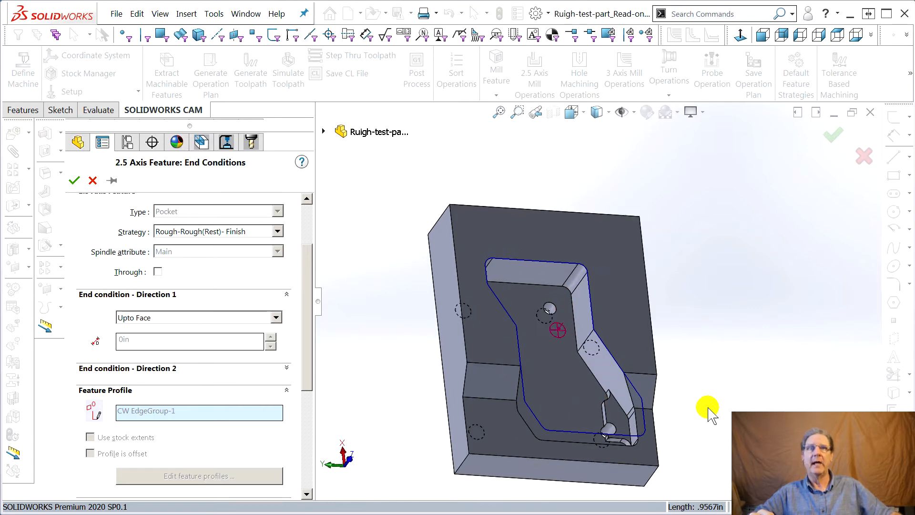
{"action": "left_click", "coordinate": [614, 422]}
{"action": "middle_click_drag", "start_coordinate": [711, 393], "coordinate": [687, 317]}
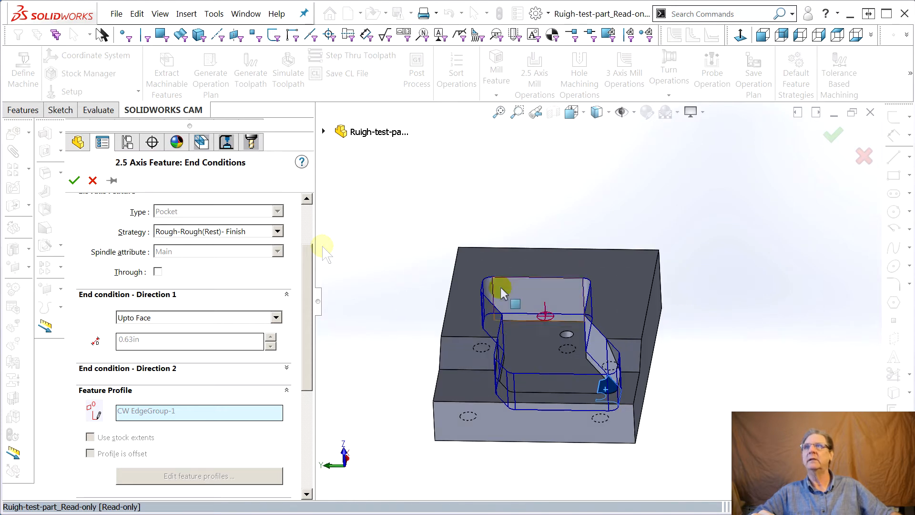
{"action": "left_click", "coordinate": [75, 181]}
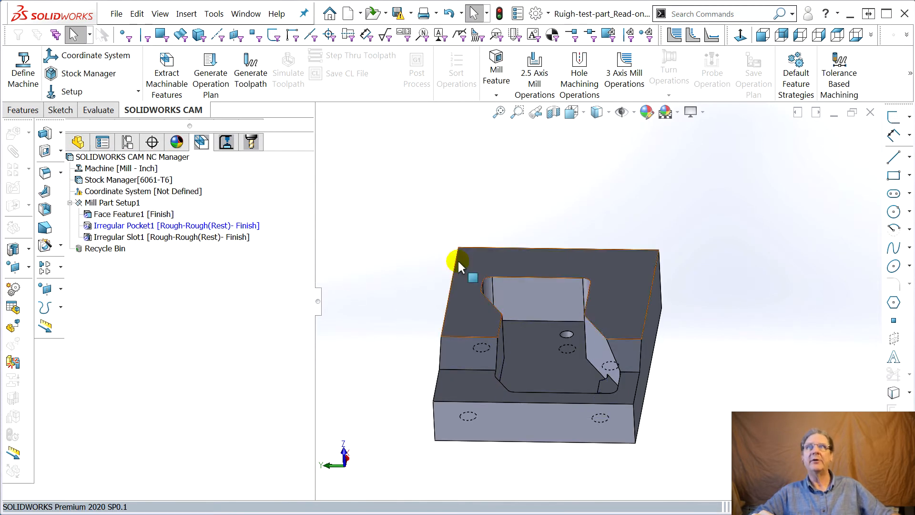
Generate the operation plan for Irregular Pocket1 and generate the toolpaths for all operations in the setup.
{"action": "right_click", "coordinate": [117, 228]}
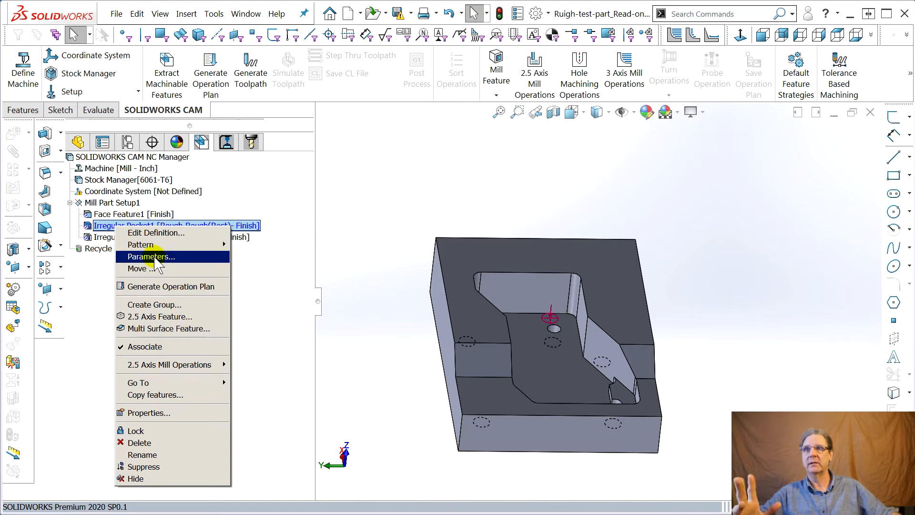
{"action": "left_click", "coordinate": [157, 286]}
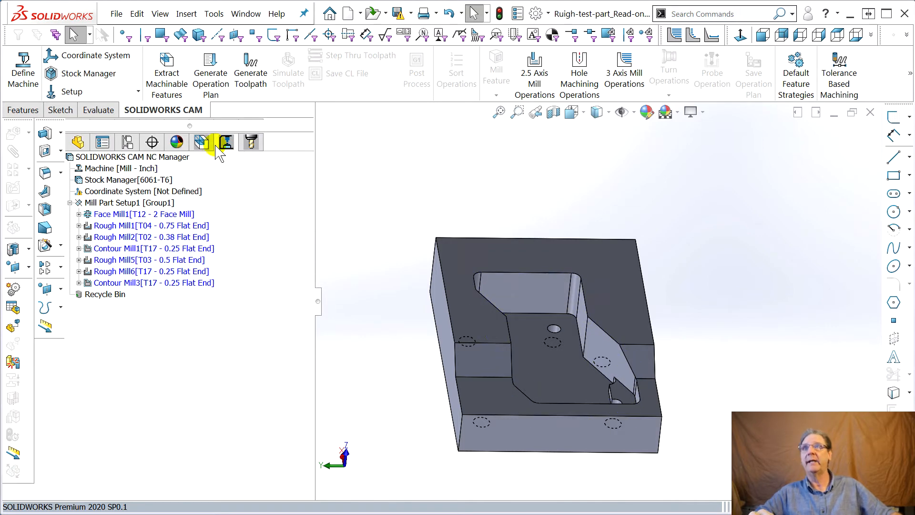
{"action": "left_click", "coordinate": [208, 143]}
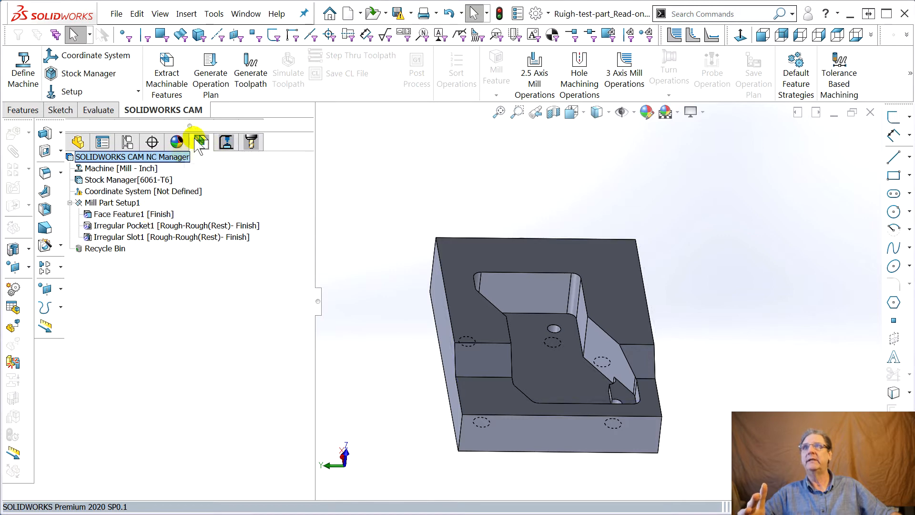
{"action": "right_click", "coordinate": [123, 236]}
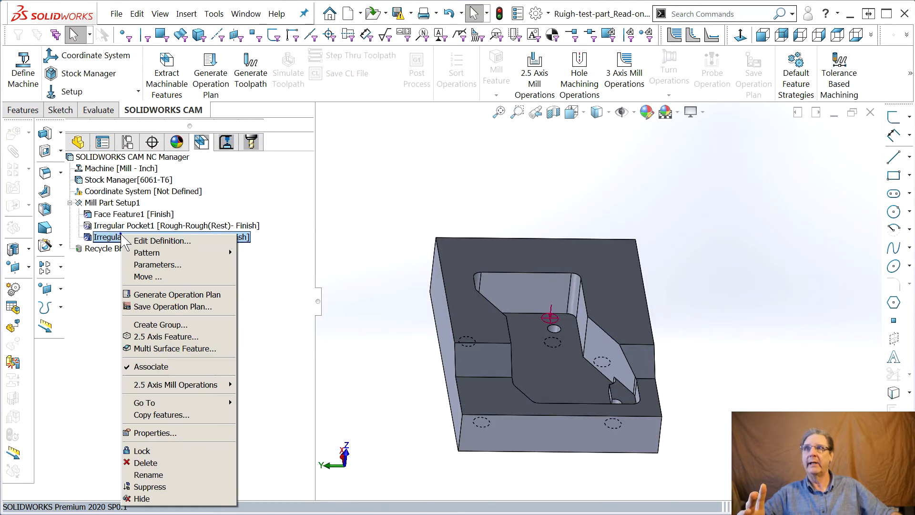
{"action": "right_click", "coordinate": [123, 227]}
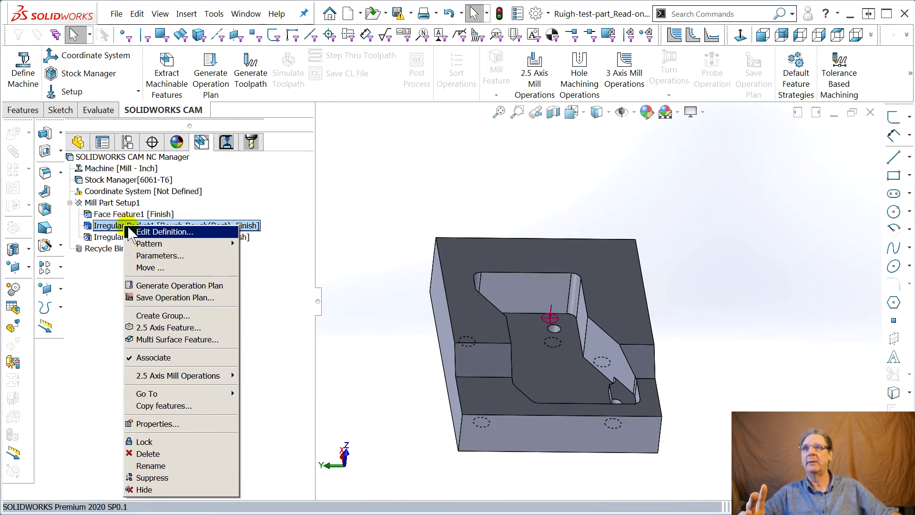
{"action": "left_click", "coordinate": [227, 143]}
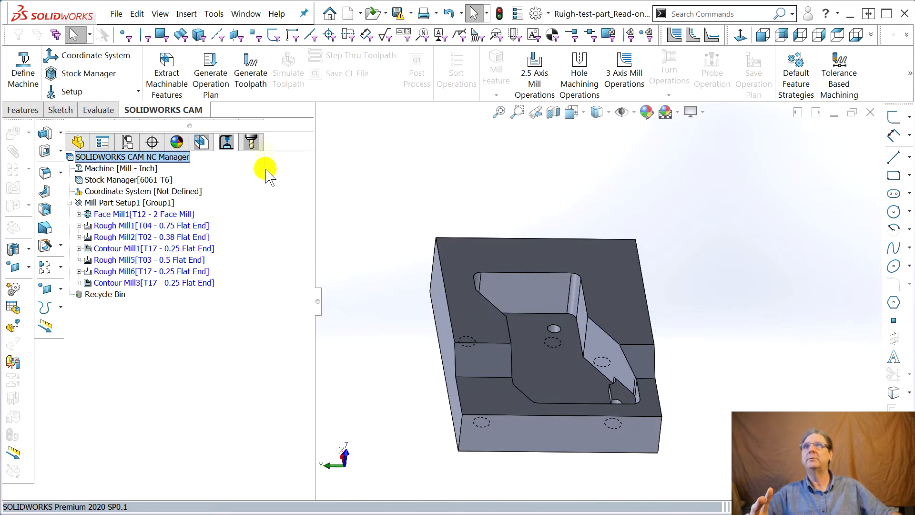
{"action": "left_click", "coordinate": [246, 83]}
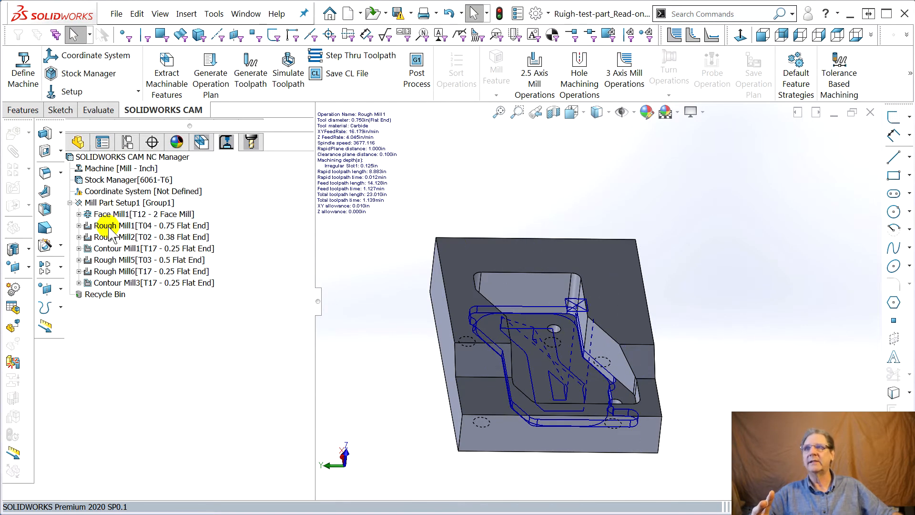
Move Rough Mill5, Rough Mill6 and Contour Mill3 directly after Face Mill1 in the operation order.
{"action": "left_click", "coordinate": [108, 260]}
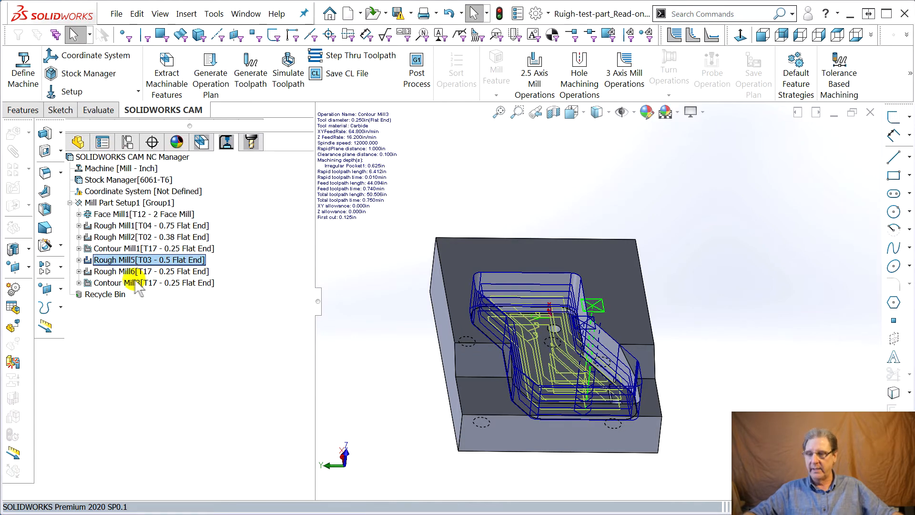
{"action": "left_click", "coordinate": [113, 283], "text": "shift"}
{"action": "left_click_drag", "start_coordinate": [106, 263], "coordinate": [108, 214]}
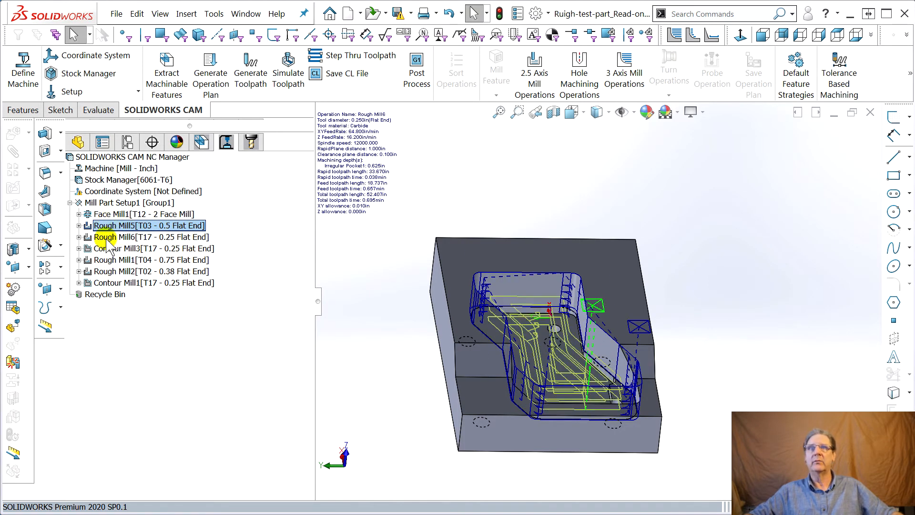
Check the stock and simulate the toolpaths of all operations, dismissing the collision message for Rough Mill2.
{"action": "left_click", "coordinate": [112, 181]}
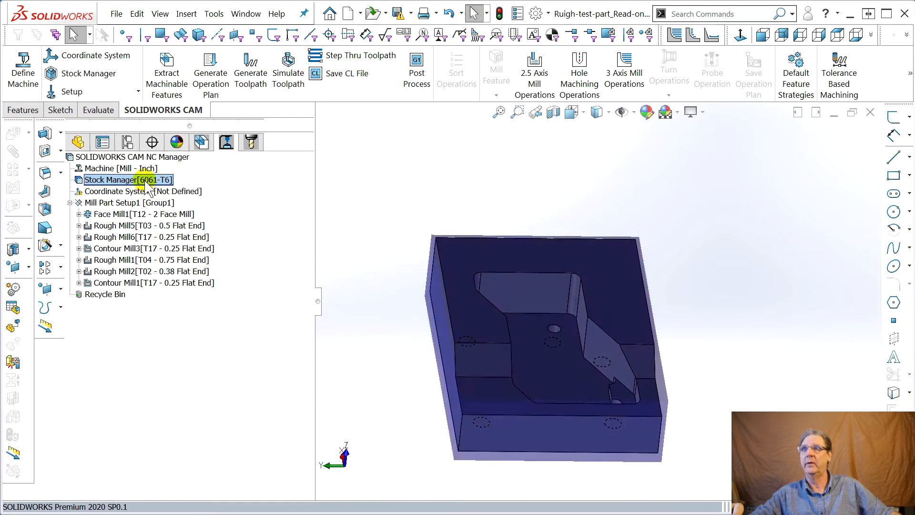
{"action": "mouse_move", "coordinate": [193, 237]}
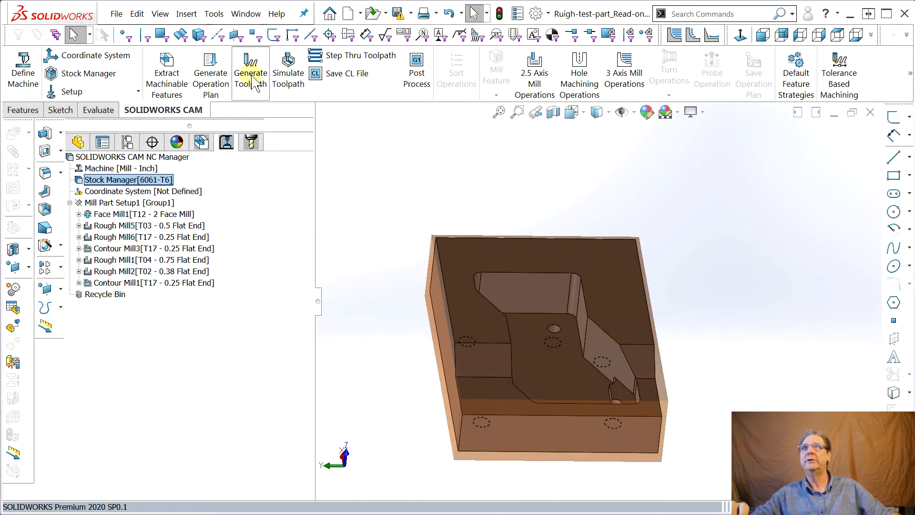
{"action": "left_click", "coordinate": [288, 77]}
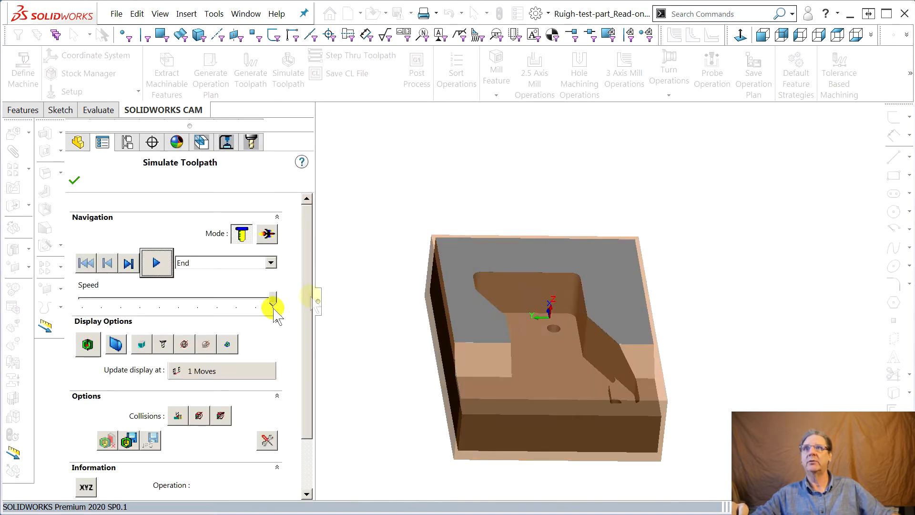
{"action": "left_click", "coordinate": [157, 262]}
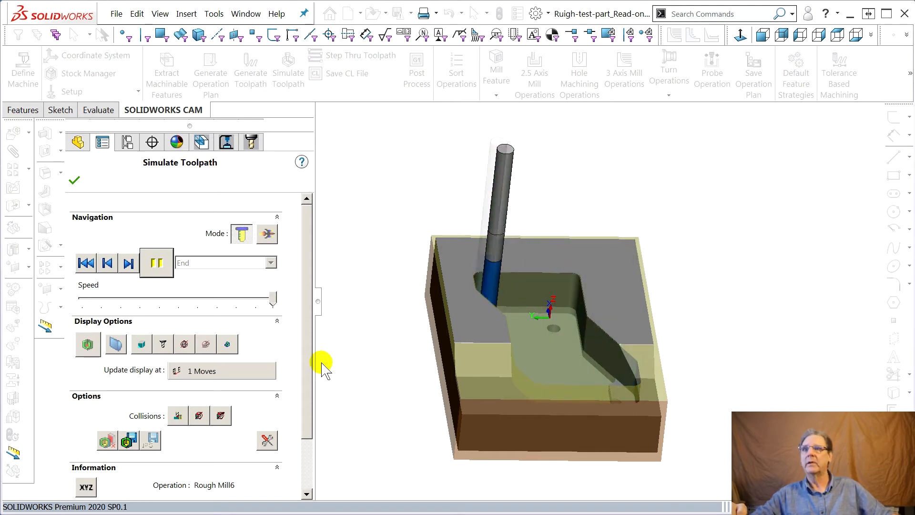
{"action": "left_click", "coordinate": [178, 416]}
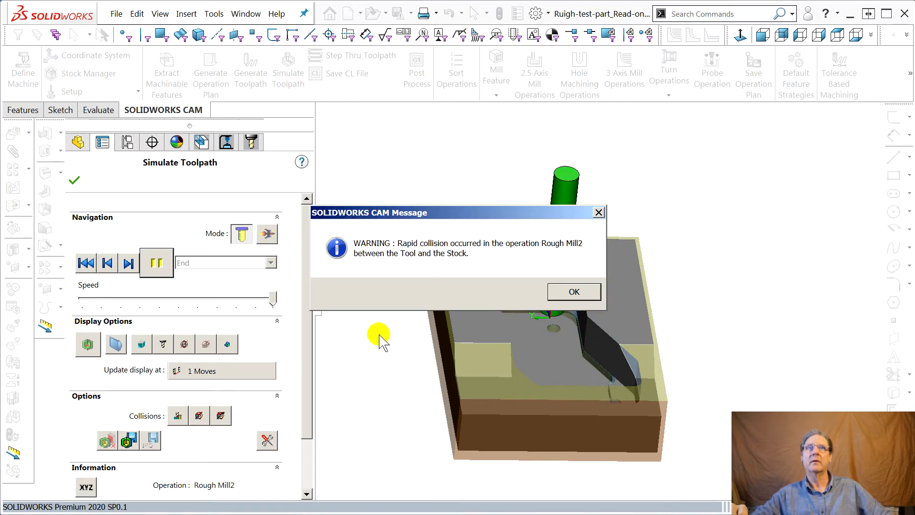
{"action": "left_click", "coordinate": [575, 291]}
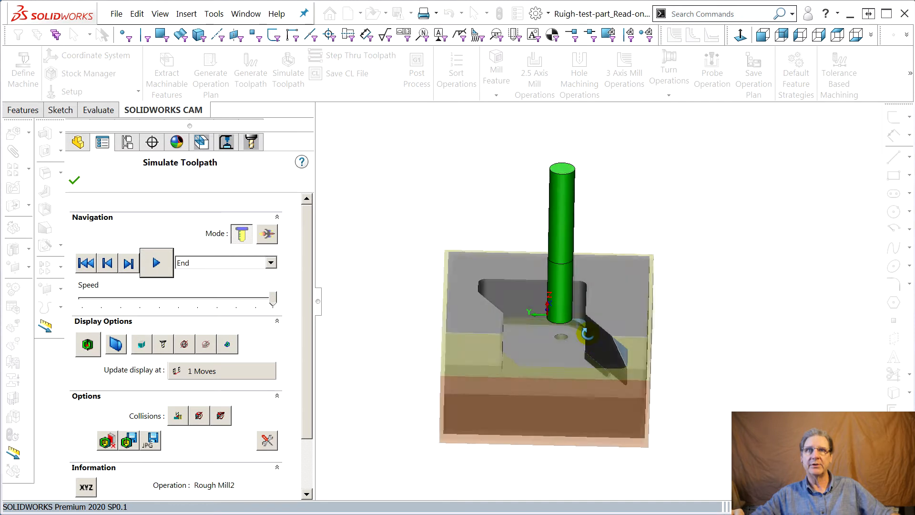
Resume the toolpath simulation to its end, dismissing the remaining collision message.
{"action": "middle_click_drag", "start_coordinate": [575, 313], "coordinate": [577, 324]}
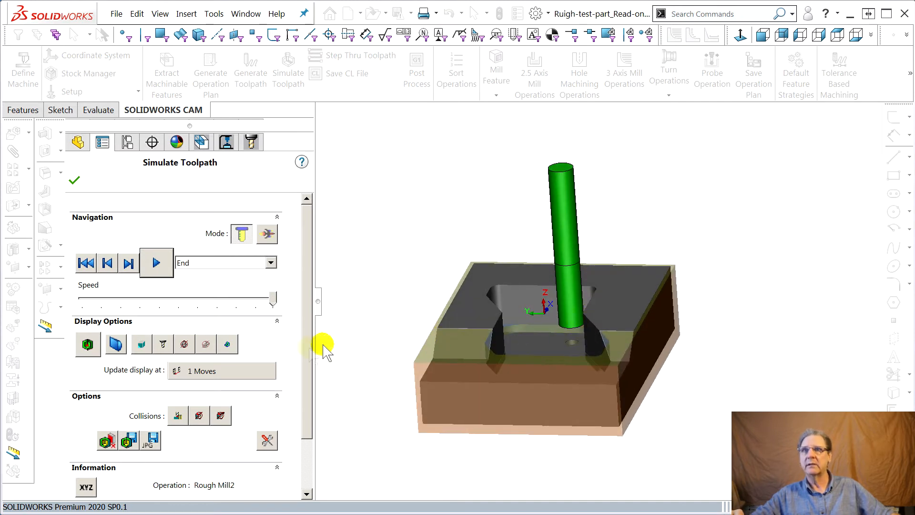
{"action": "left_click", "coordinate": [145, 262]}
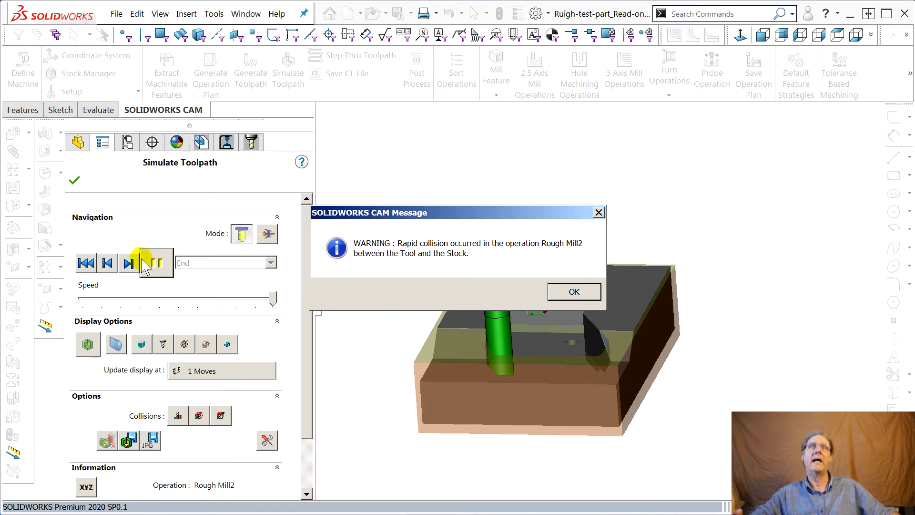
{"action": "left_click", "coordinate": [143, 263]}
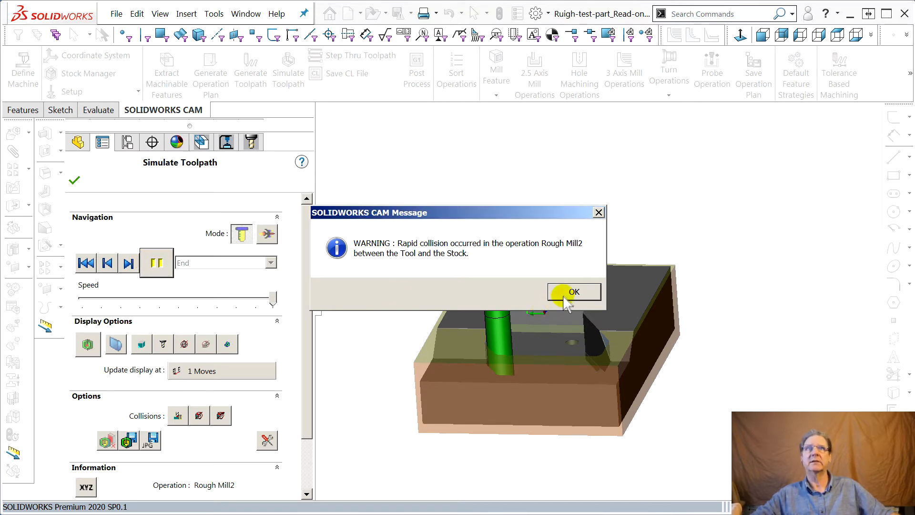
{"action": "left_click", "coordinate": [559, 292]}
{"action": "left_click", "coordinate": [156, 264]}
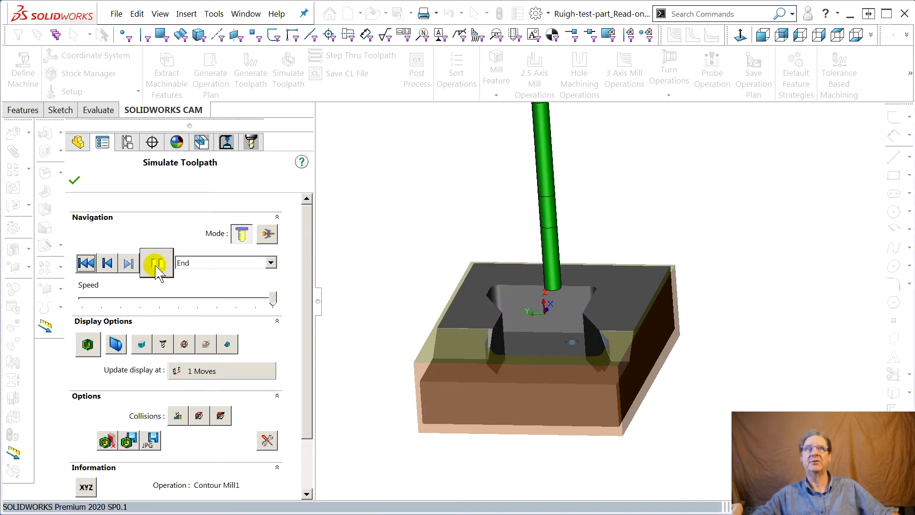
Show the difference between simulated stock and design part, examine the pocket walls and corners, and close the simulation.
{"action": "middle_click_drag", "start_coordinate": [374, 323], "coordinate": [389, 343]}
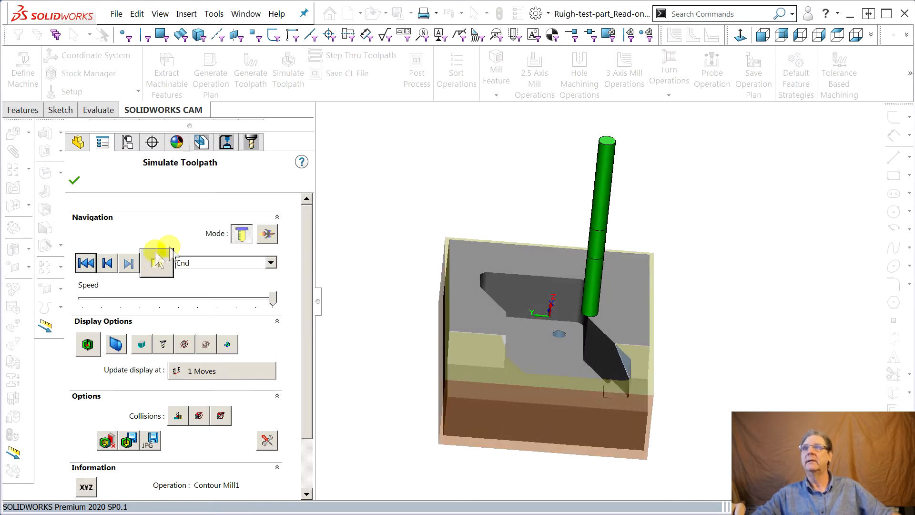
{"action": "left_click", "coordinate": [88, 344]}
{"action": "middle_click_drag", "start_coordinate": [490, 330], "coordinate": [474, 376]}
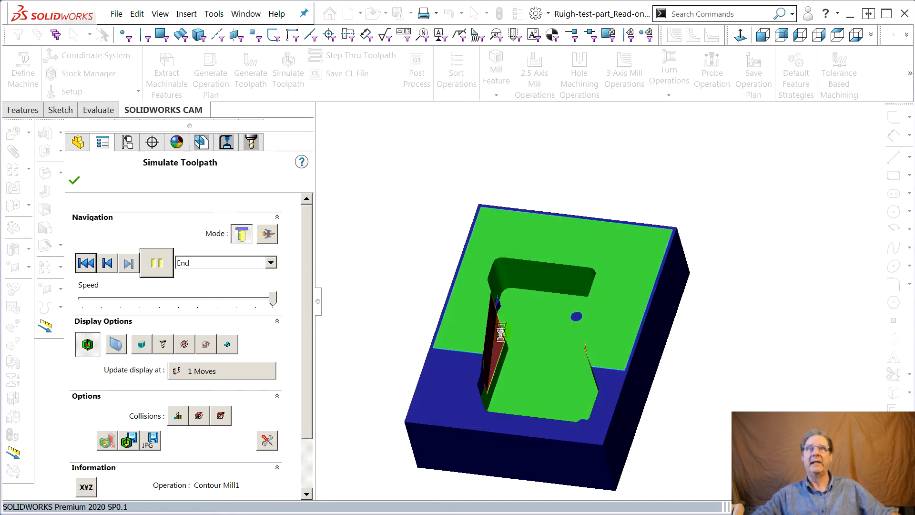
{"action": "middle_click_drag", "start_coordinate": [396, 312], "coordinate": [518, 355]}
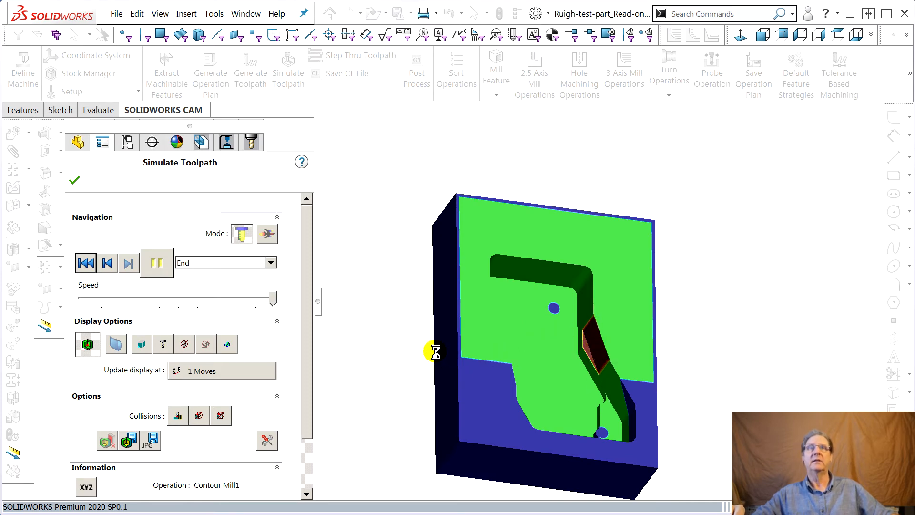
{"action": "middle_click_drag", "start_coordinate": [465, 360], "coordinate": [439, 334]}
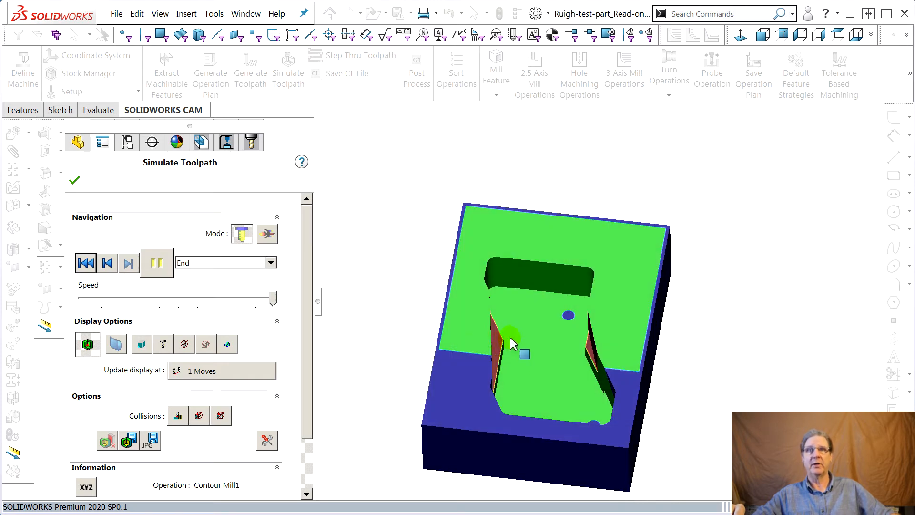
{"action": "middle_click_drag", "start_coordinate": [544, 332], "coordinate": [520, 355]}
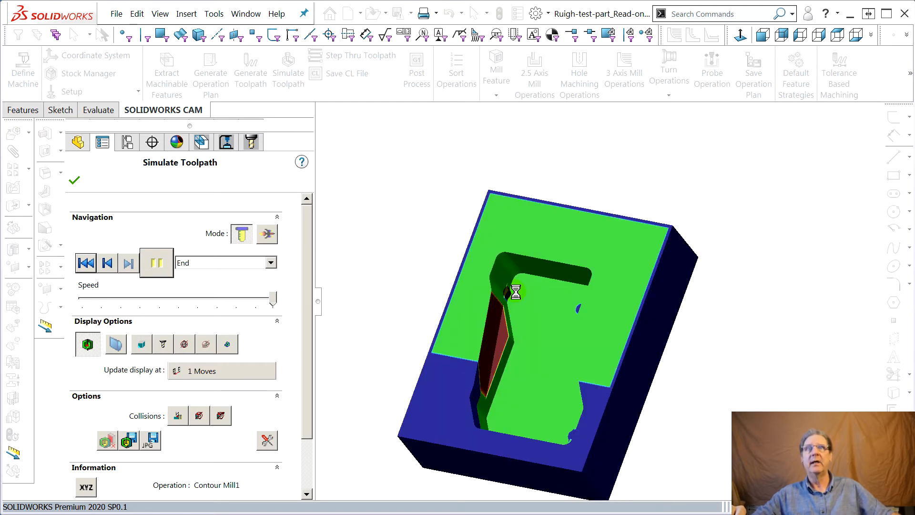
{"action": "scroll", "coordinate": [516, 292], "scroll_direction": "down", "scroll_amount": 6}
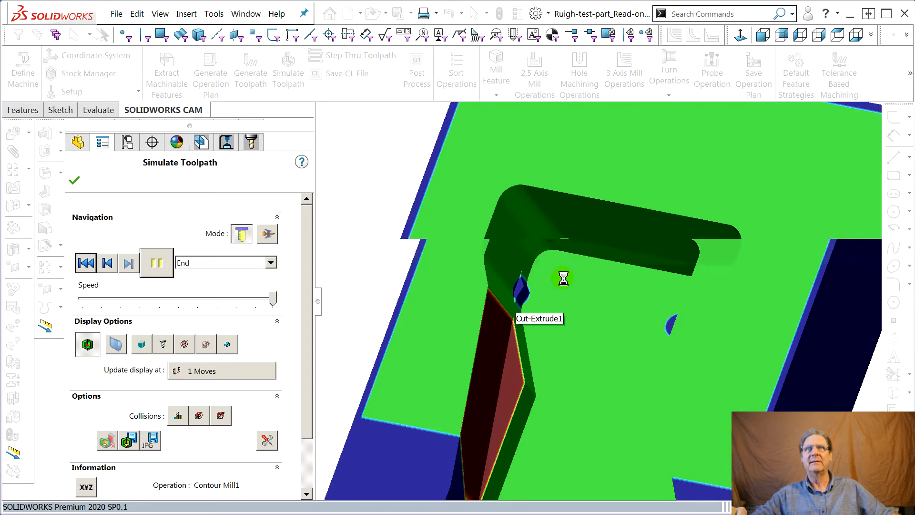
{"action": "scroll", "coordinate": [552, 281], "scroll_direction": "down", "scroll_amount": 3}
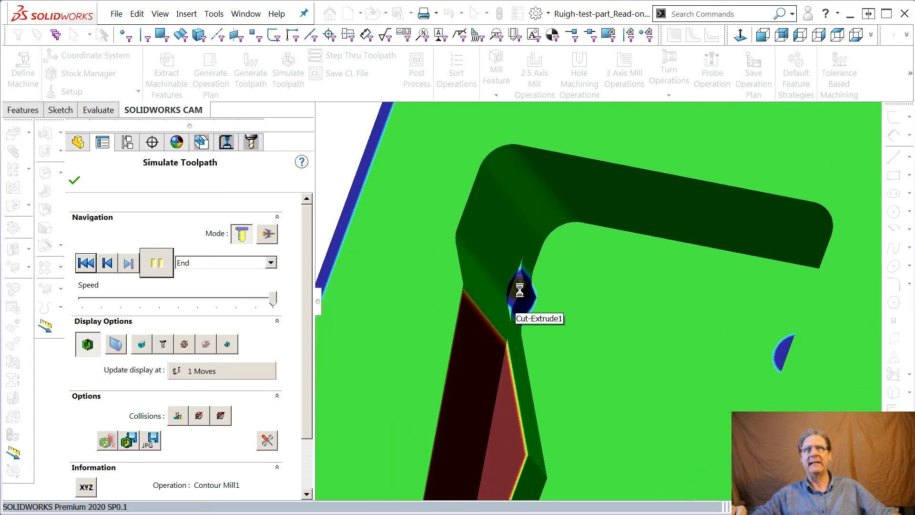
{"action": "scroll", "coordinate": [603, 309], "scroll_direction": "up", "scroll_amount": 8}
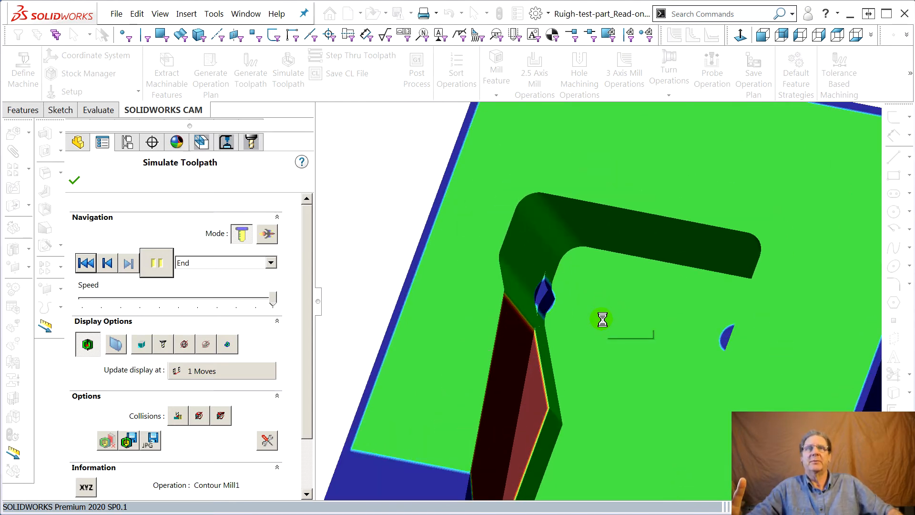
{"action": "scroll", "coordinate": [610, 491], "scroll_direction": "up", "scroll_amount": 5}
{"action": "middle_click_drag", "start_coordinate": [615, 459], "coordinate": [662, 499]}
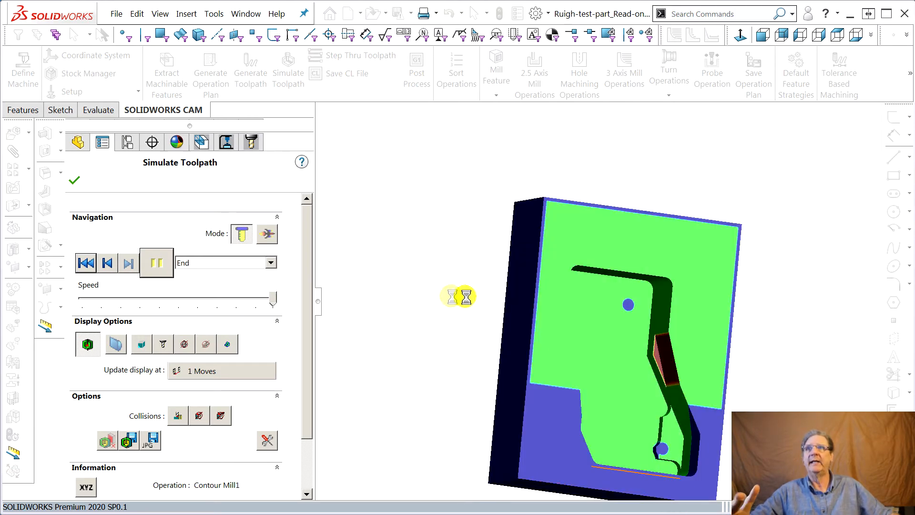
{"action": "left_click", "coordinate": [74, 182]}
Examine the Rough Mill1 toolpath against the pocket's outline and floor.
{"action": "middle_click_drag", "start_coordinate": [660, 446], "coordinate": [109, 267]}
{"action": "left_click", "coordinate": [103, 282]}
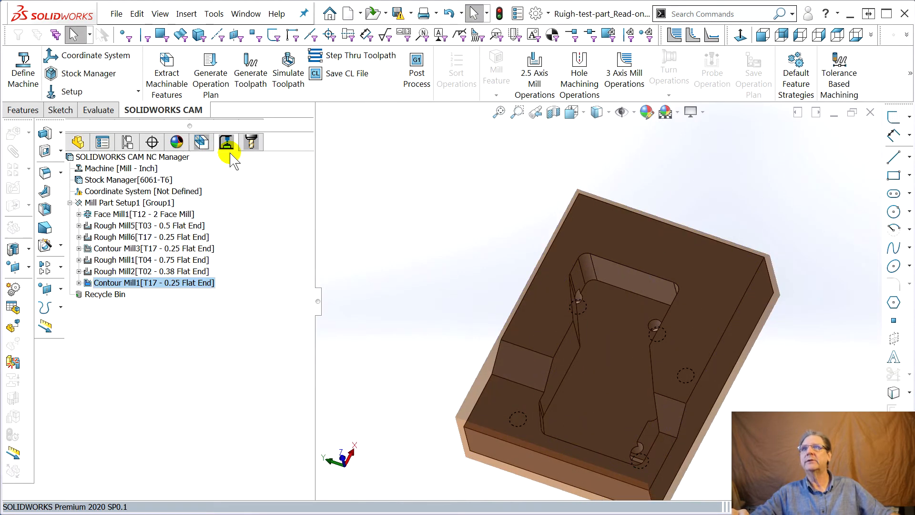
{"action": "left_click", "coordinate": [103, 260]}
{"action": "middle_click_drag", "start_coordinate": [420, 291], "coordinate": [442, 315]}
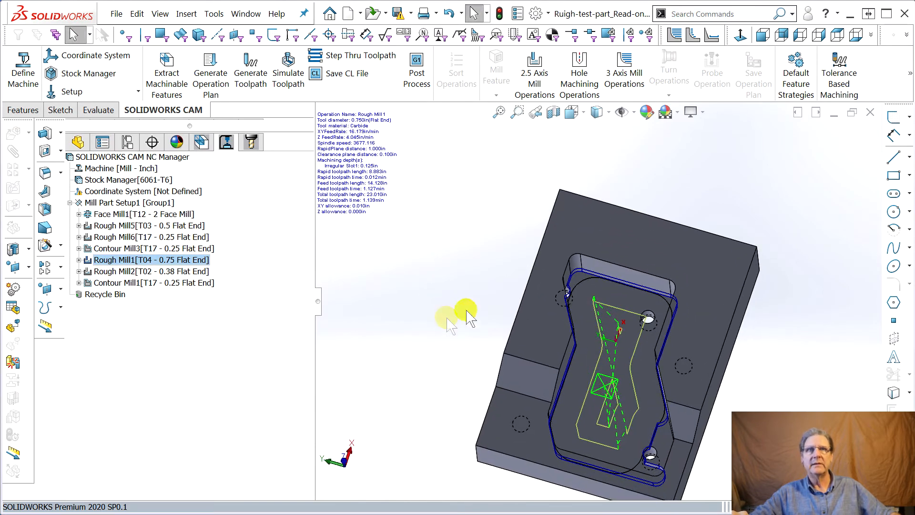
{"action": "middle_click_drag", "start_coordinate": [597, 410], "coordinate": [630, 347]}
Examine the Rough Mill2 toolpath around the pocket's corners and walls.
{"action": "left_click", "coordinate": [154, 271]}
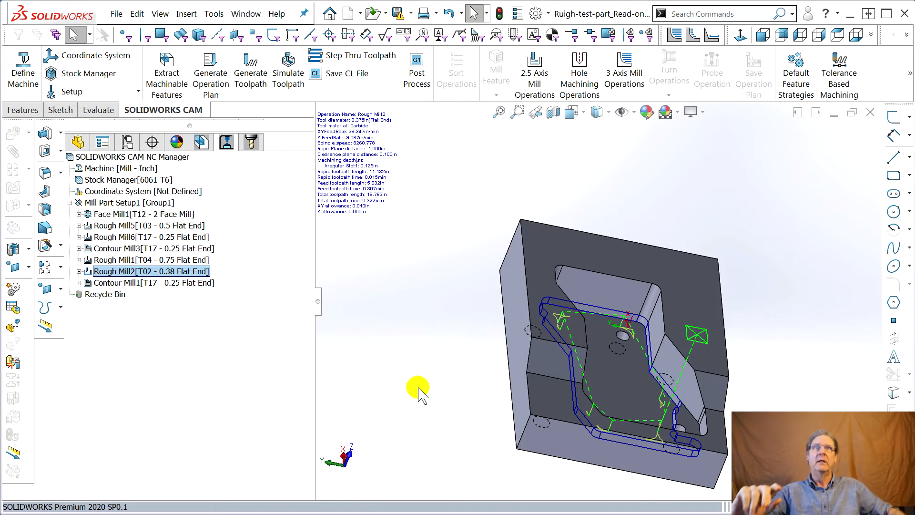
{"action": "middle_click_drag", "start_coordinate": [547, 388], "coordinate": [496, 386]}
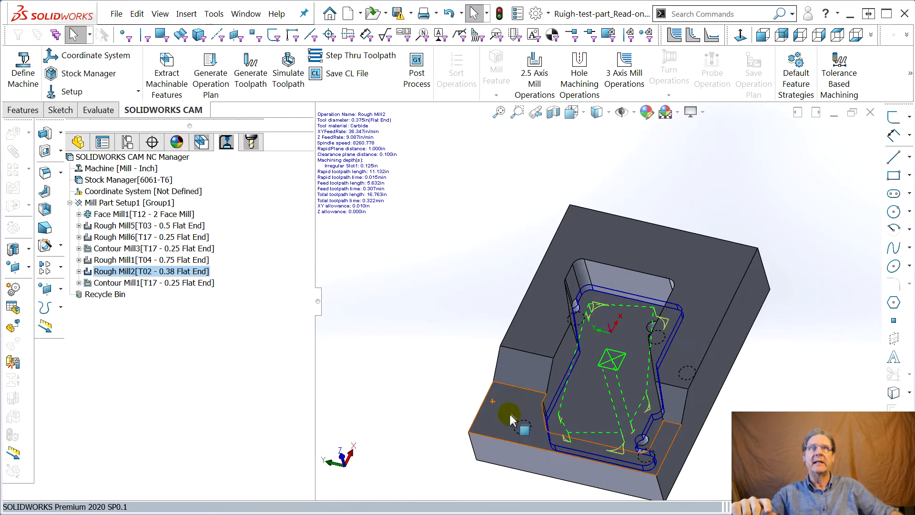
{"action": "scroll", "coordinate": [706, 393], "scroll_direction": "up", "scroll_amount": 1}
{"action": "scroll", "coordinate": [704, 395], "scroll_direction": "down", "scroll_amount": 2}
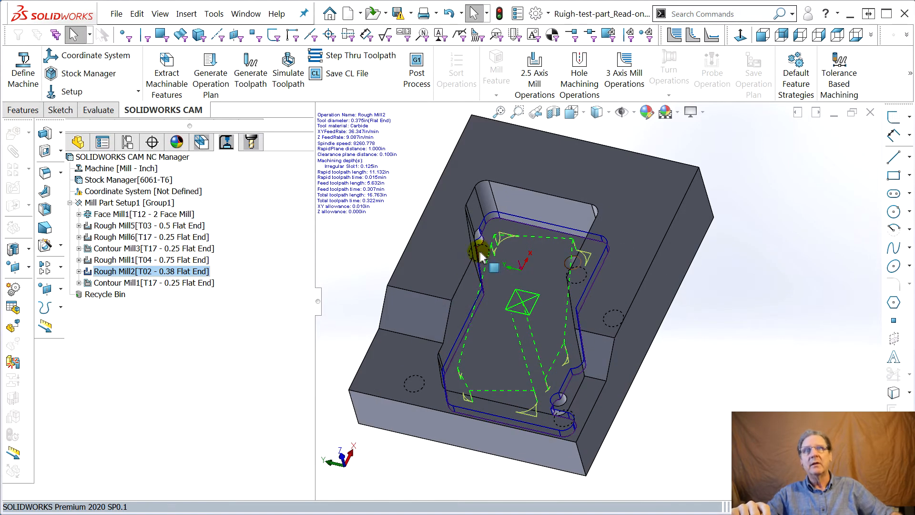
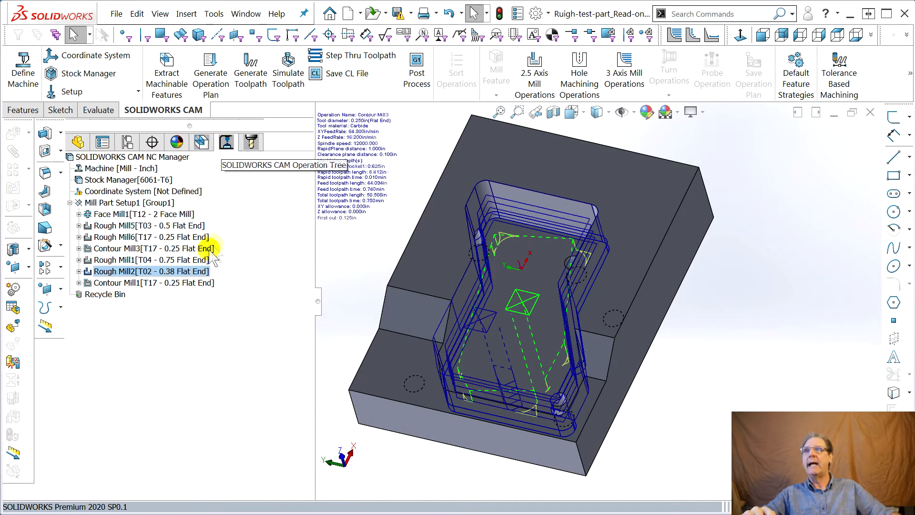
Open the Rough Mill2 operation's parameters and review its tool, feed and speed, NC and roughing settings.
{"action": "left_click", "coordinate": [78, 272]}
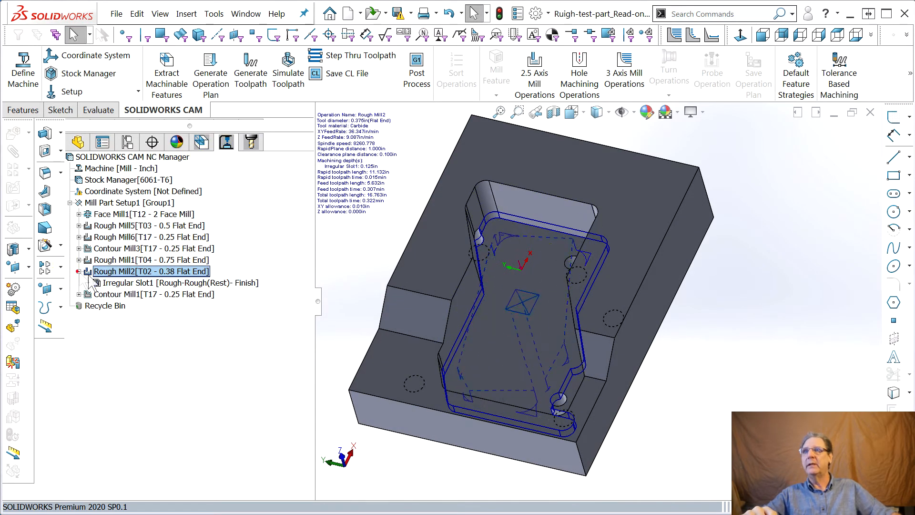
{"action": "double_click", "coordinate": [128, 270]}
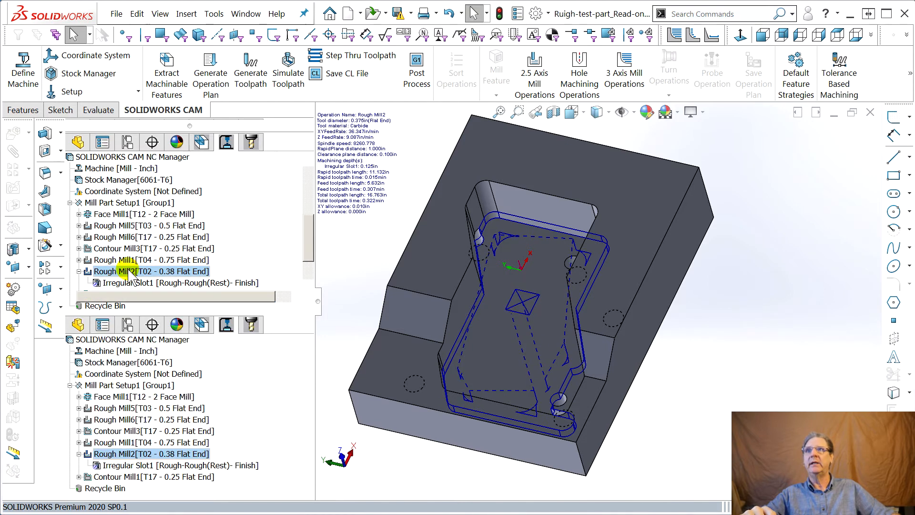
{"action": "left_click_drag", "start_coordinate": [914, 43], "coordinate": [534, 15]}
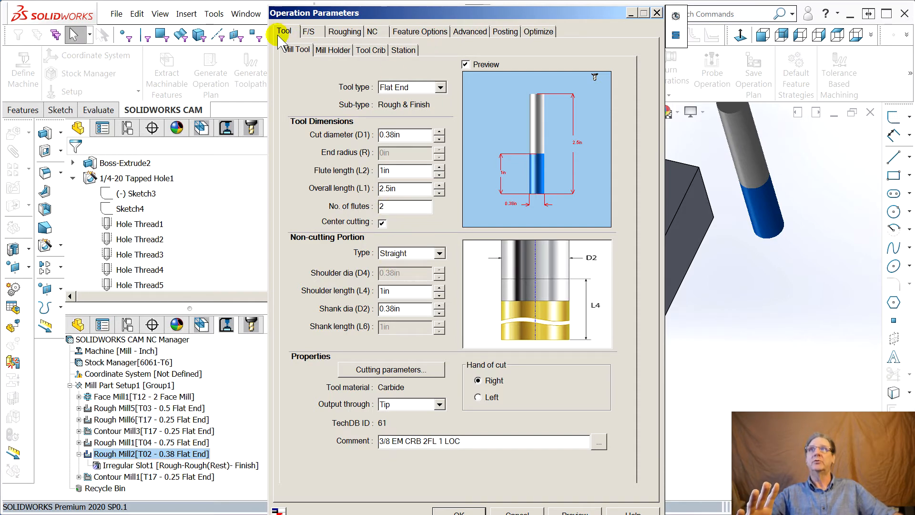
{"action": "left_click", "coordinate": [309, 32]}
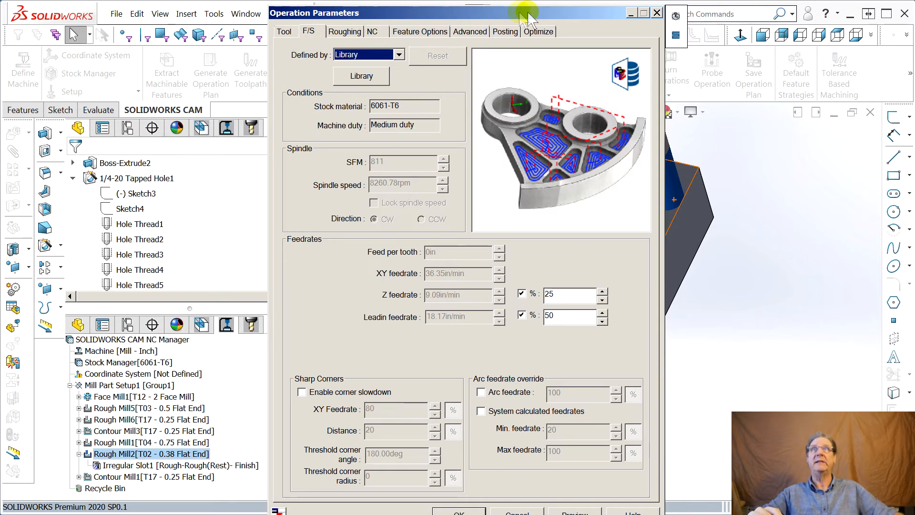
{"action": "left_click", "coordinate": [374, 32]}
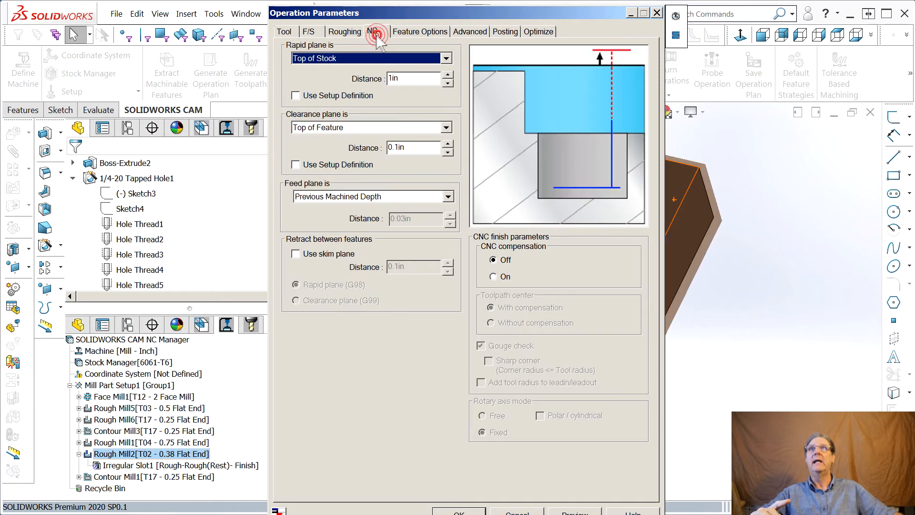
{"action": "left_click", "coordinate": [347, 33]}
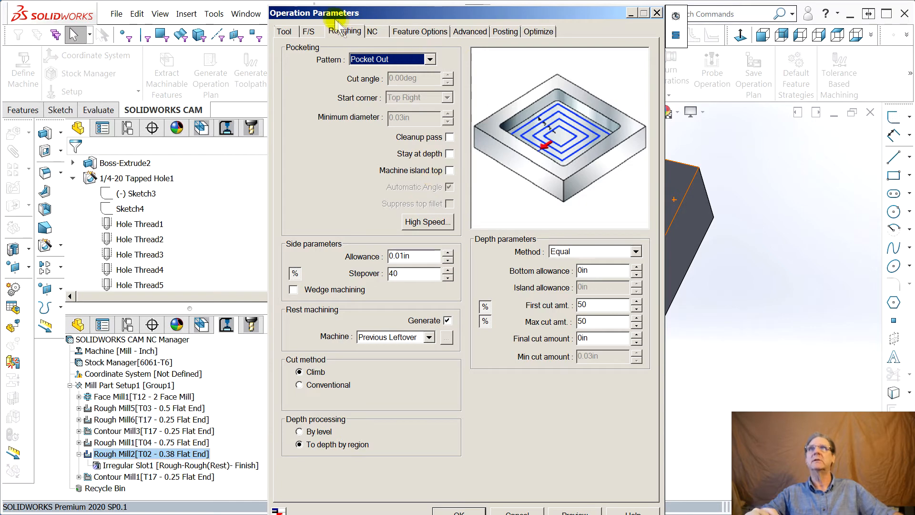
Set the Rough Mill2 clearance plane to Top of Stock and accept the operation parameters.
{"action": "left_click", "coordinate": [372, 31]}
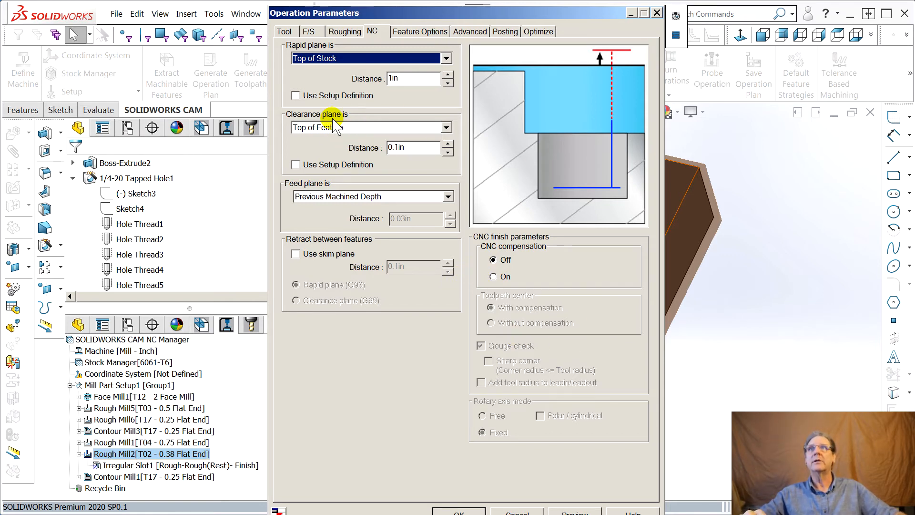
{"action": "left_click", "coordinate": [446, 128]}
{"action": "left_click", "coordinate": [355, 177]}
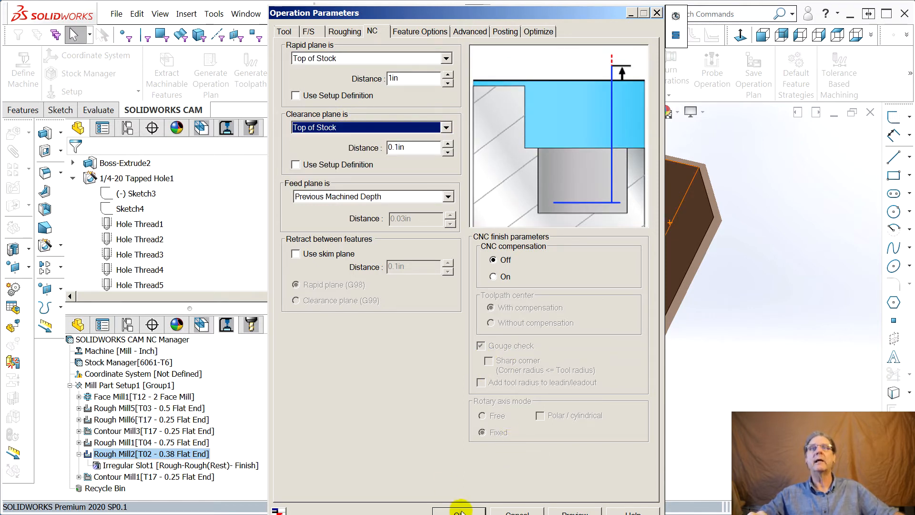
{"action": "left_click_drag", "start_coordinate": [506, 12], "coordinate": [914, 14]}
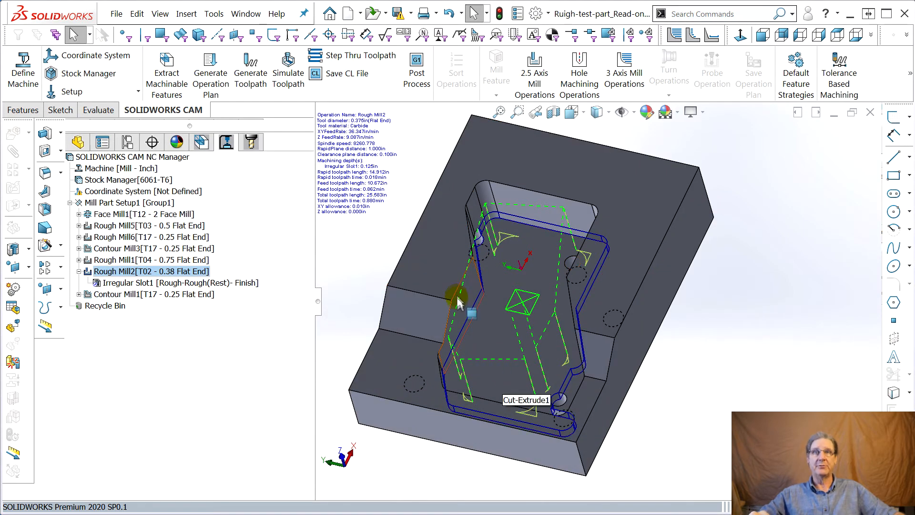
Run the toolpath simulation through to the end of all operations.
{"action": "middle_click_drag", "start_coordinate": [456, 293], "coordinate": [439, 206]}
{"action": "left_click", "coordinate": [288, 77]}
{"action": "left_click", "coordinate": [157, 263]}
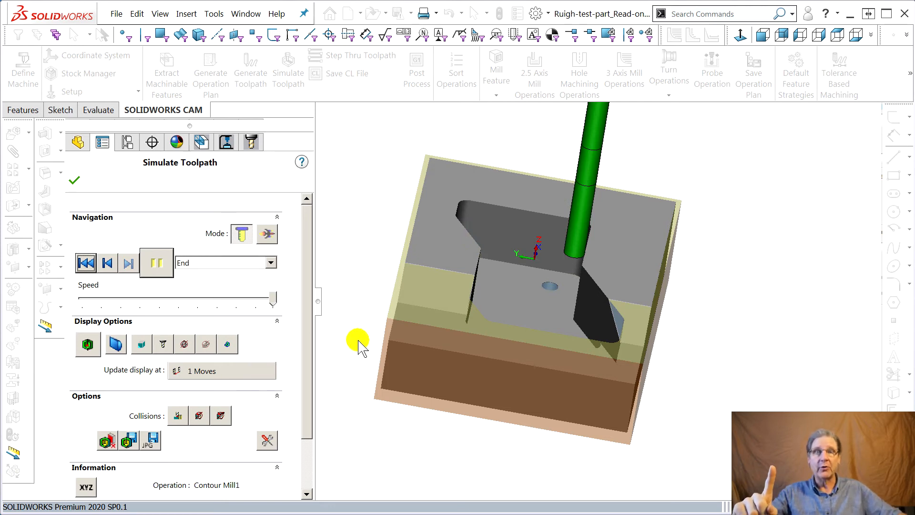
Examine the simulated pocket walls and floor where the tapped holes cut into the pocket's corners.
{"action": "middle_click_drag", "start_coordinate": [502, 353], "coordinate": [458, 452]}
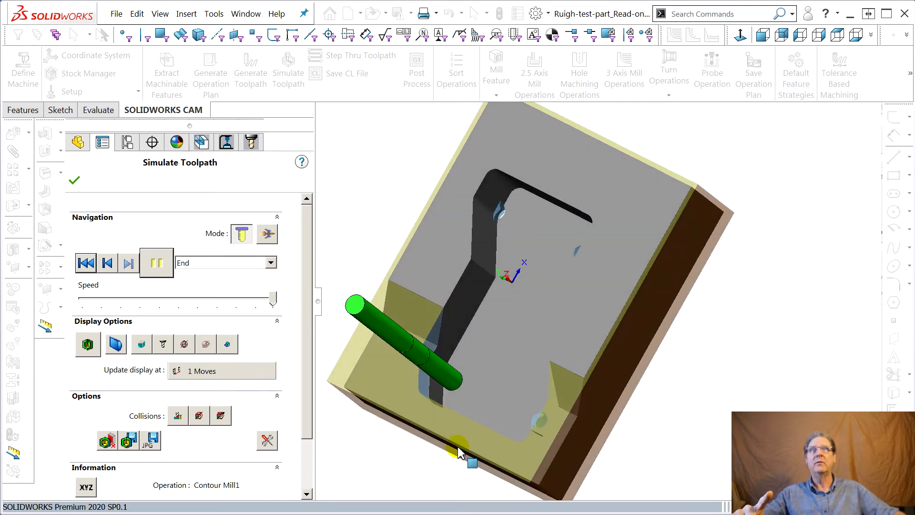
{"action": "scroll", "coordinate": [527, 214], "scroll_direction": "down", "scroll_amount": 10}
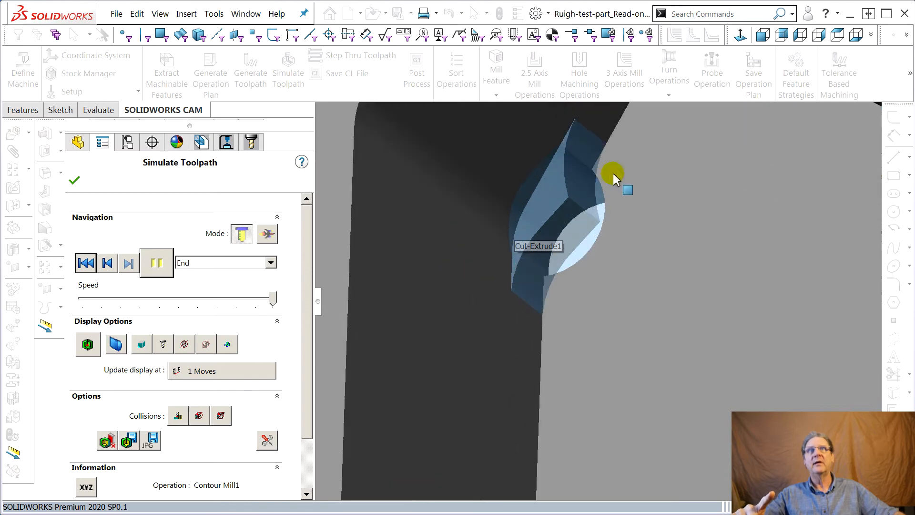
{"action": "scroll", "coordinate": [591, 304], "scroll_direction": "up", "scroll_amount": 10}
{"action": "middle_click_drag", "start_coordinate": [602, 399], "coordinate": [653, 423]}
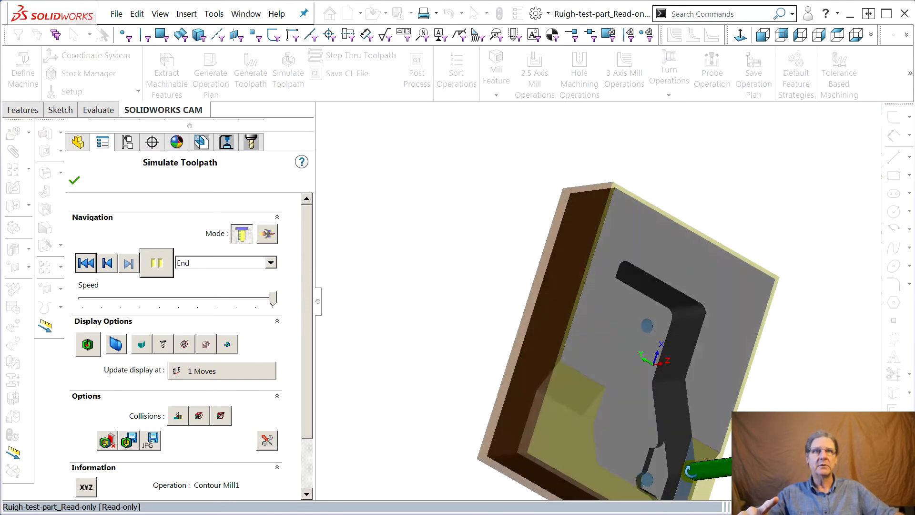
{"action": "scroll", "coordinate": [607, 428], "scroll_direction": "down", "scroll_amount": 5}
{"action": "scroll", "coordinate": [608, 340], "scroll_direction": "down", "scroll_amount": 2}
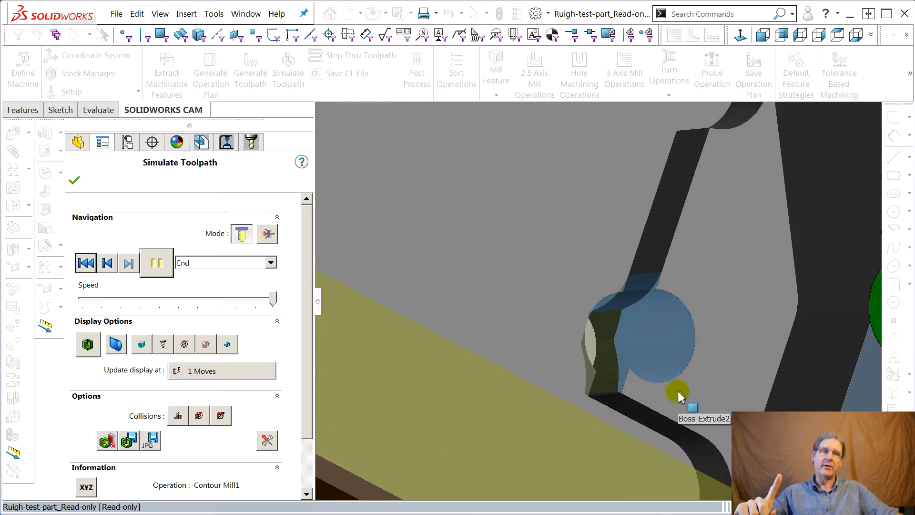
{"action": "middle_click_drag", "start_coordinate": [668, 389], "coordinate": [631, 381]}
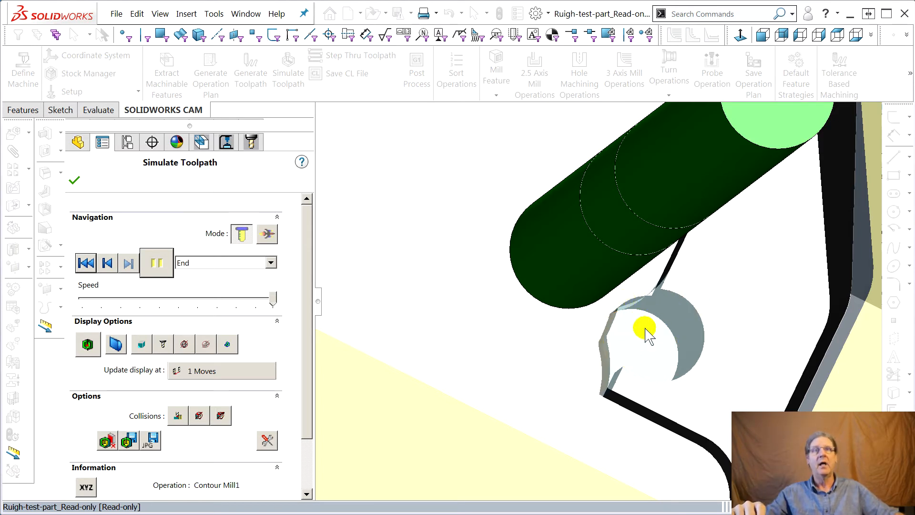
{"action": "middle_click_drag", "start_coordinate": [641, 303], "coordinate": [658, 334]}
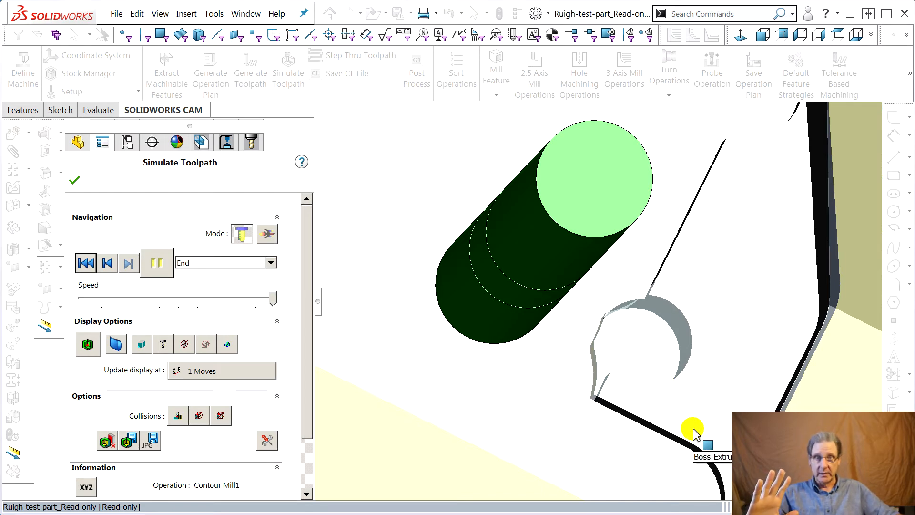
{"action": "middle_click_drag", "start_coordinate": [694, 429], "coordinate": [683, 343]}
Review the whole simulated part with its machined pocket and close the simulation.
{"action": "scroll", "coordinate": [682, 343], "scroll_direction": "up", "scroll_amount": 6}
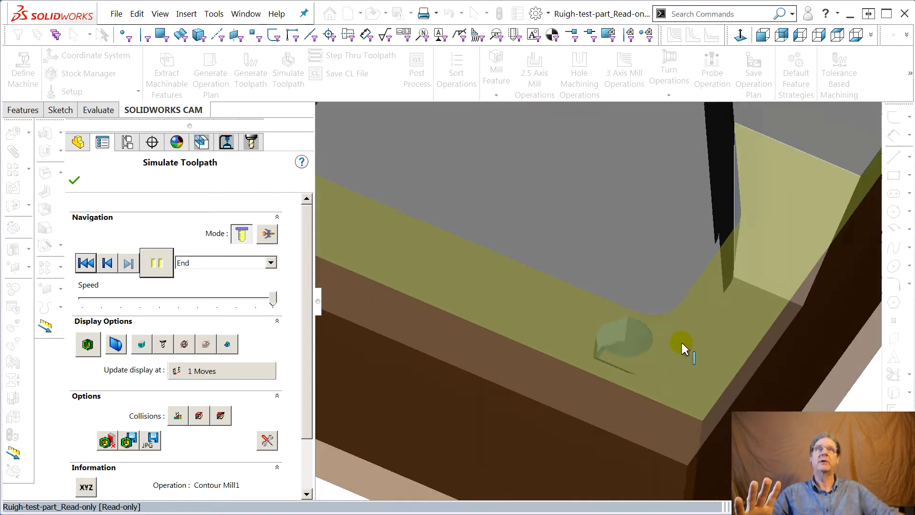
{"action": "scroll", "coordinate": [667, 310], "scroll_direction": "up", "scroll_amount": 5}
{"action": "scroll", "coordinate": [631, 257], "scroll_direction": "down", "scroll_amount": 3}
{"action": "scroll", "coordinate": [626, 239], "scroll_direction": "up", "scroll_amount": 1}
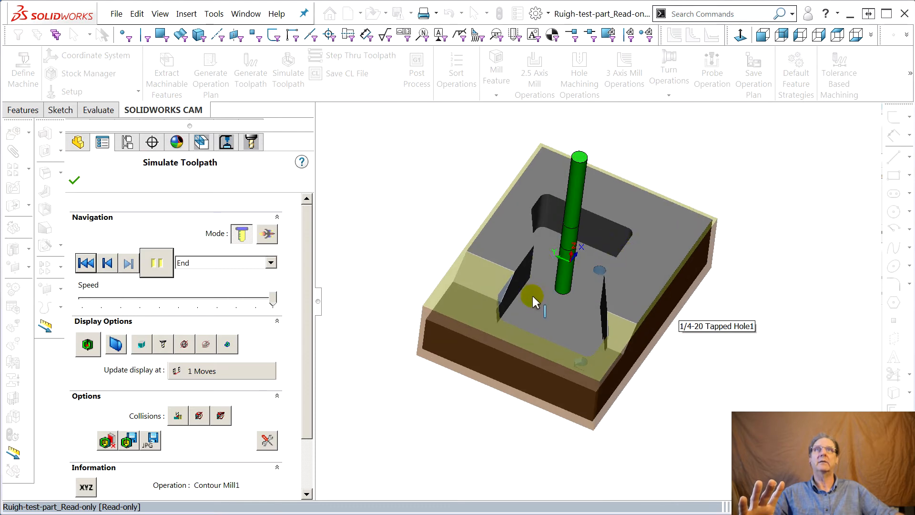
{"action": "scroll", "coordinate": [721, 286], "scroll_direction": "down", "scroll_amount": 2}
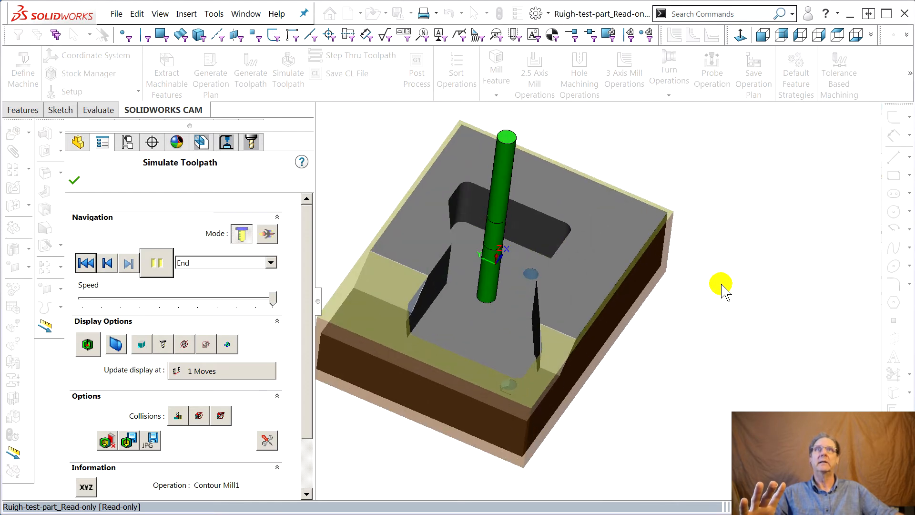
{"action": "left_click", "coordinate": [76, 181]}
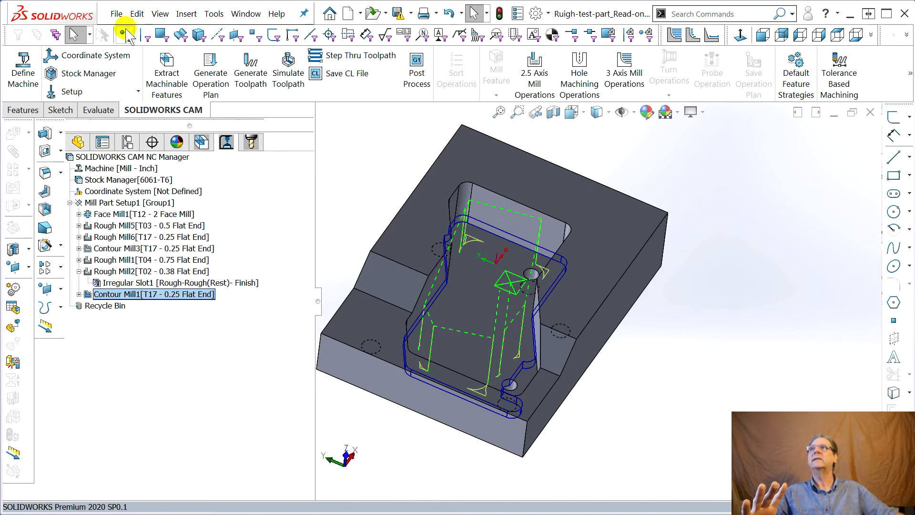
Save the part as Ruigh-test-part_writable.SLDPRT, accepting the conversion to the current version.
{"action": "left_click", "coordinate": [121, 14]}
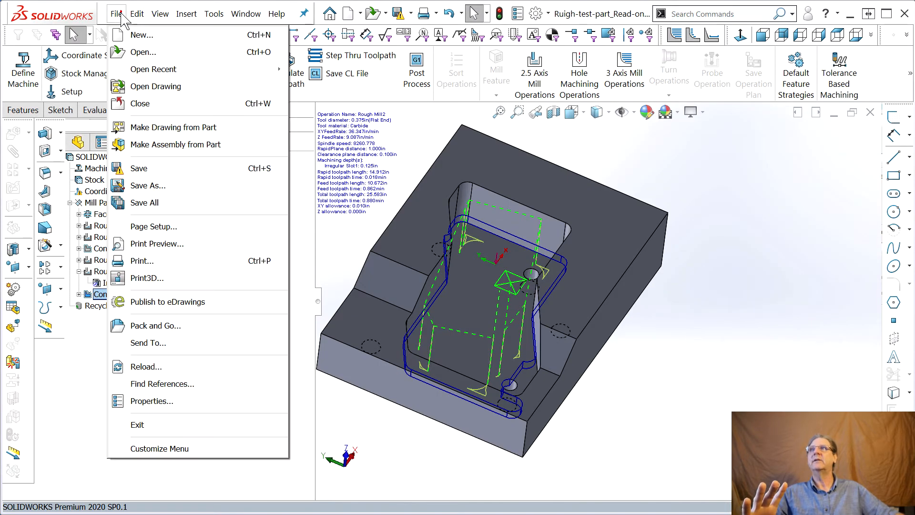
{"action": "left_click", "coordinate": [138, 169]}
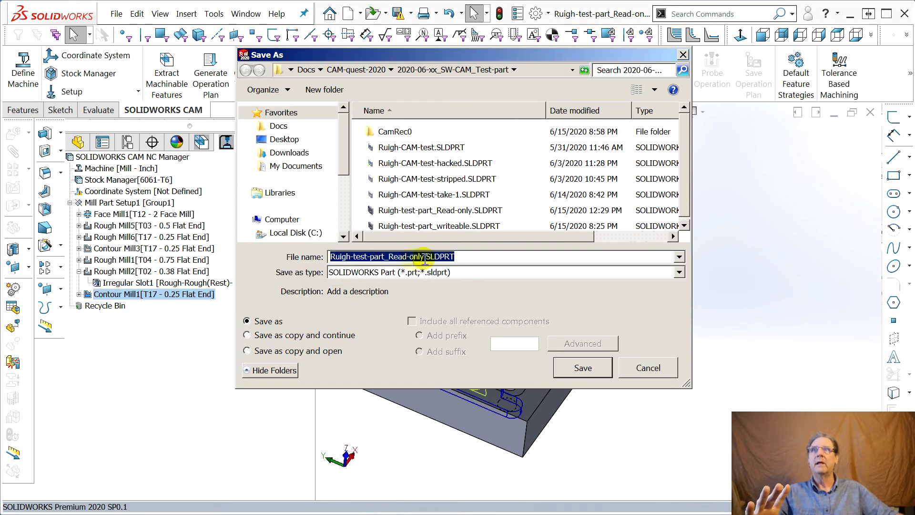
{"action": "left_click", "coordinate": [389, 256]}
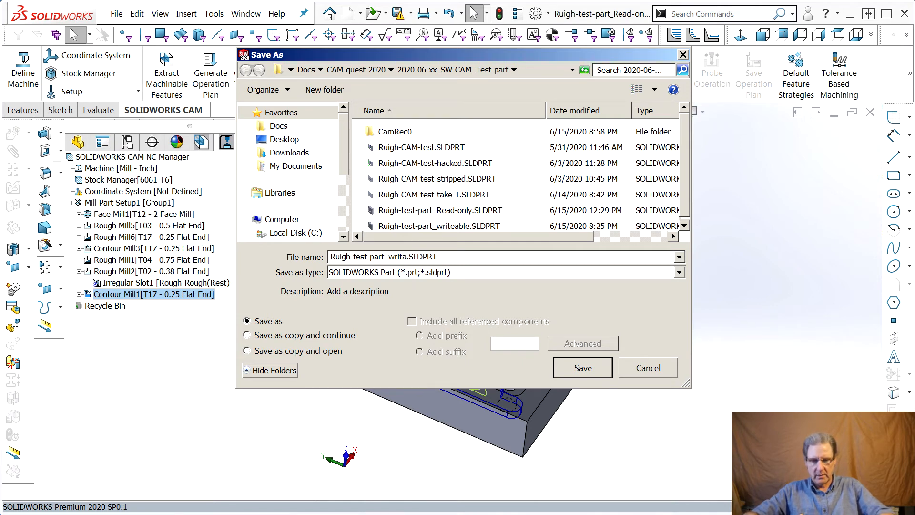
{"action": "key", "text": "Return"}
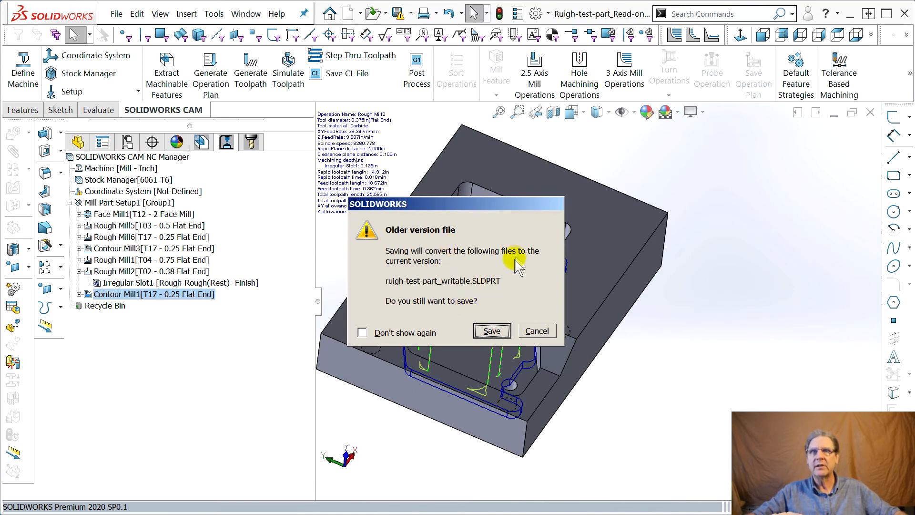
{"action": "left_click", "coordinate": [492, 331]}
Show the Irregular Slot1 machining feature and examine its outline around the tapped hole at the pocket's closed-end corner.
{"action": "middle_click_drag", "start_coordinate": [487, 409], "coordinate": [496, 361]}
{"action": "left_click", "coordinate": [175, 295]}
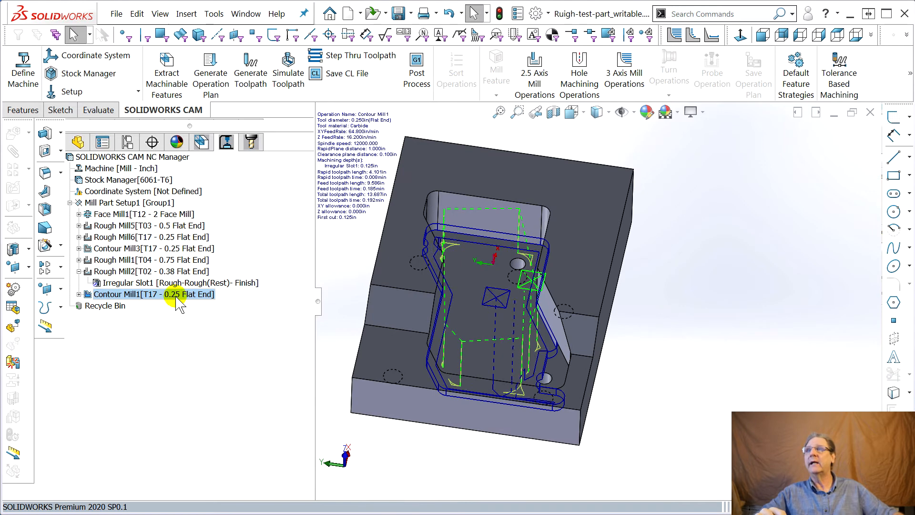
{"action": "left_click", "coordinate": [210, 142]}
{"action": "left_click", "coordinate": [131, 237]}
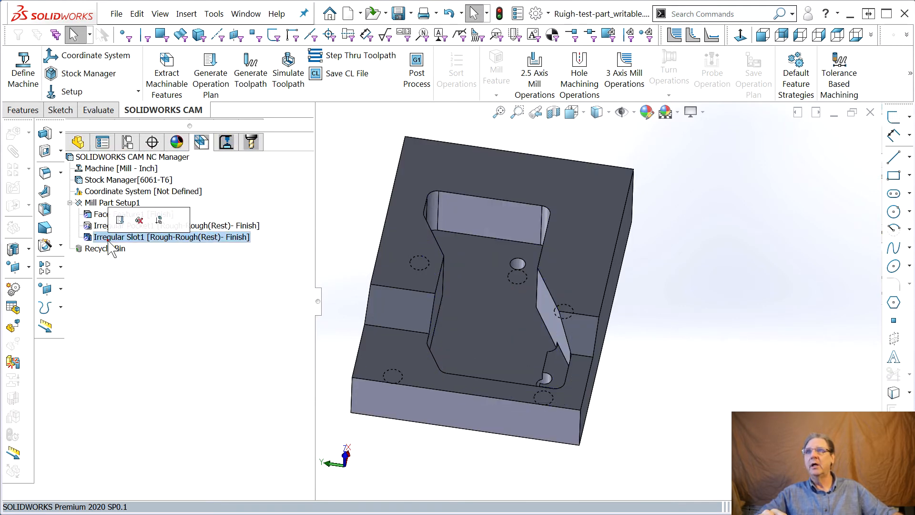
{"action": "middle_click_drag", "start_coordinate": [379, 321], "coordinate": [402, 378]}
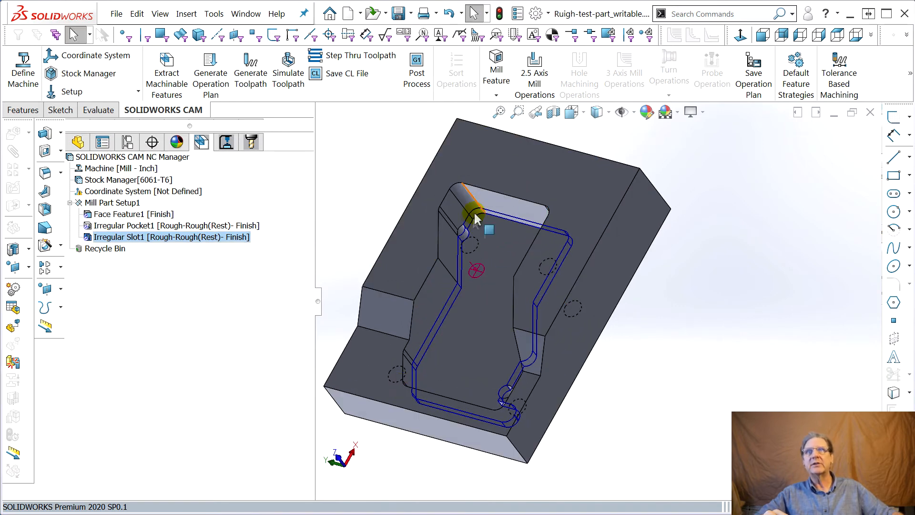
{"action": "scroll", "coordinate": [463, 237], "scroll_direction": "down", "scroll_amount": 5}
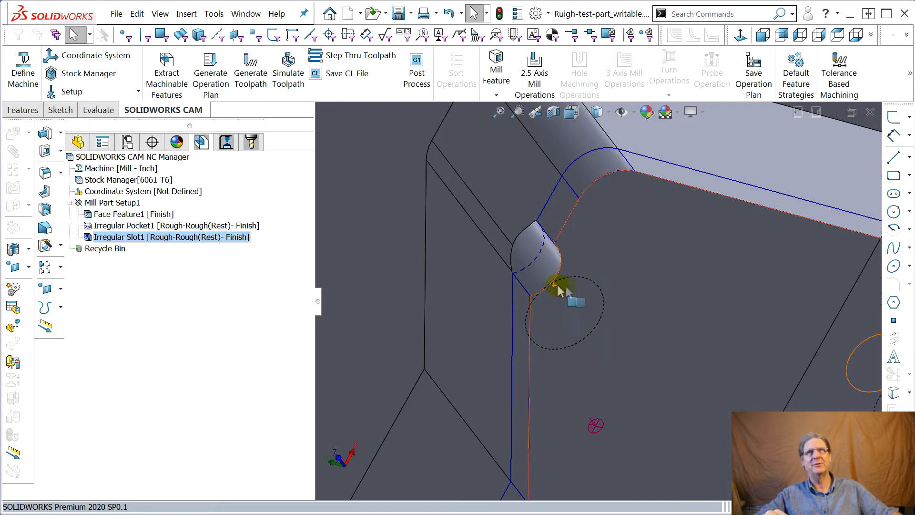
{"action": "scroll", "coordinate": [601, 300], "scroll_direction": "up", "scroll_amount": 3}
{"action": "scroll", "coordinate": [677, 302], "scroll_direction": "up", "scroll_amount": 6}
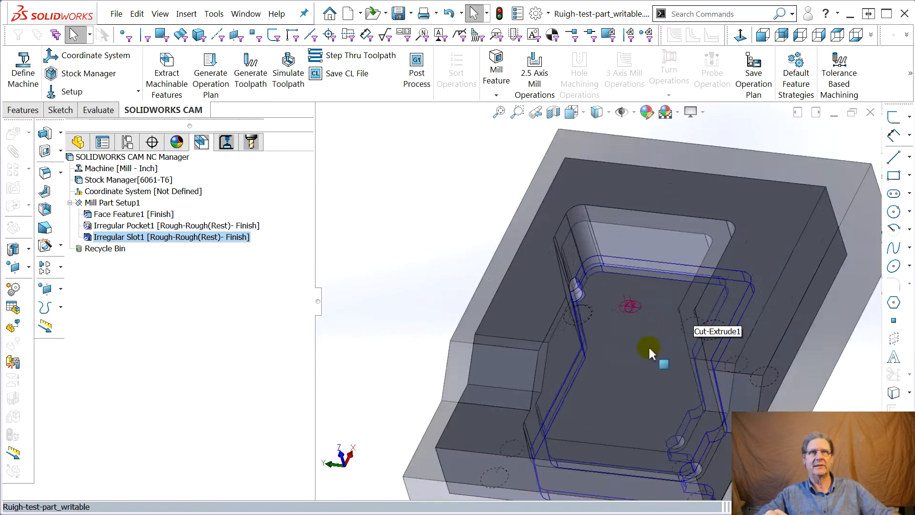
Examine the Irregular Slot1 outline around the notch and tapped hole at the pocket's front corner, and its overall shape.
{"action": "middle_click_drag", "start_coordinate": [623, 367], "coordinate": [649, 408]}
{"action": "scroll", "coordinate": [649, 408], "scroll_direction": "down", "scroll_amount": 8}
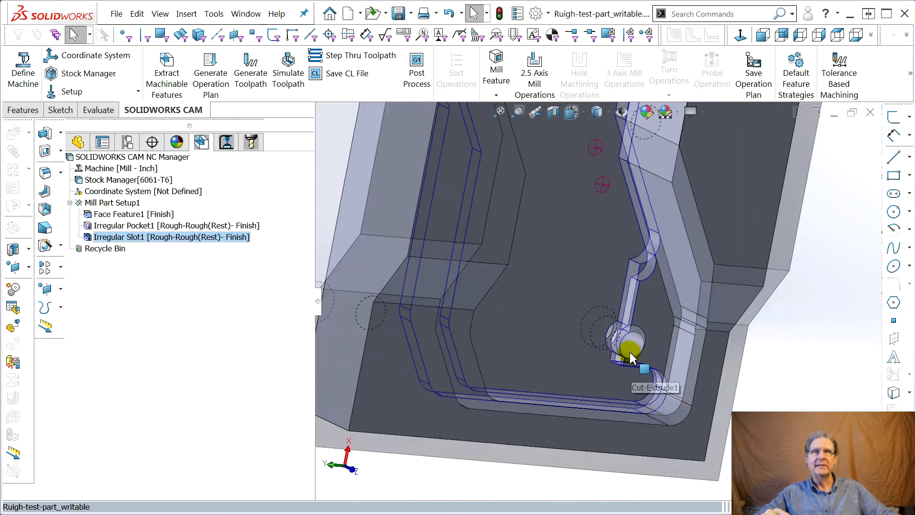
{"action": "scroll", "coordinate": [654, 300], "scroll_direction": "up", "scroll_amount": 8}
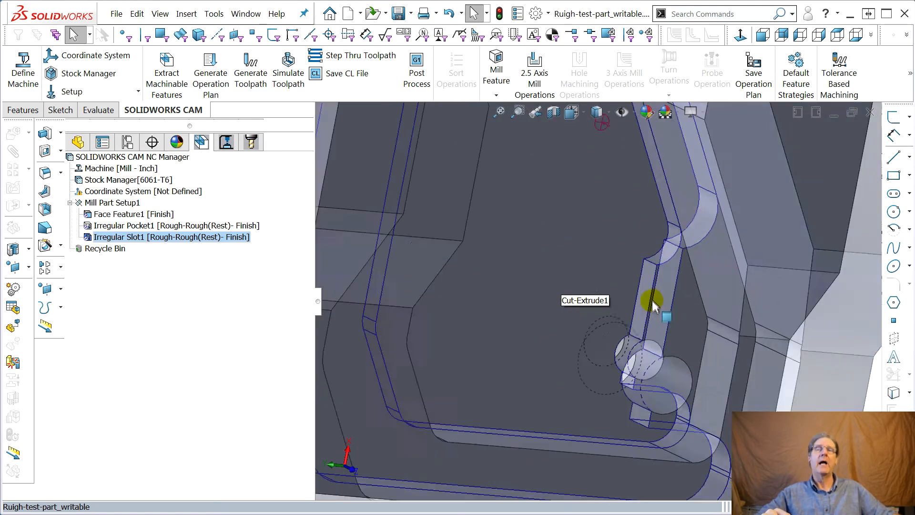
{"action": "middle_click_drag", "start_coordinate": [552, 241], "coordinate": [510, 177]}
{"action": "scroll", "coordinate": [535, 201], "scroll_direction": "up", "scroll_amount": 4}
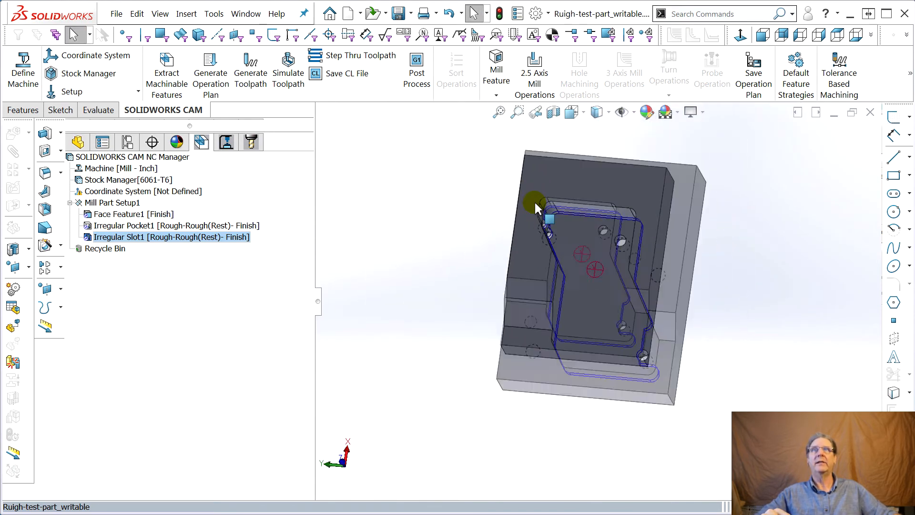
{"action": "scroll", "coordinate": [534, 200], "scroll_direction": "down", "scroll_amount": 4}
{"action": "scroll", "coordinate": [639, 350], "scroll_direction": "up", "scroll_amount": 3}
{"action": "scroll", "coordinate": [771, 400], "scroll_direction": "down", "scroll_amount": 2}
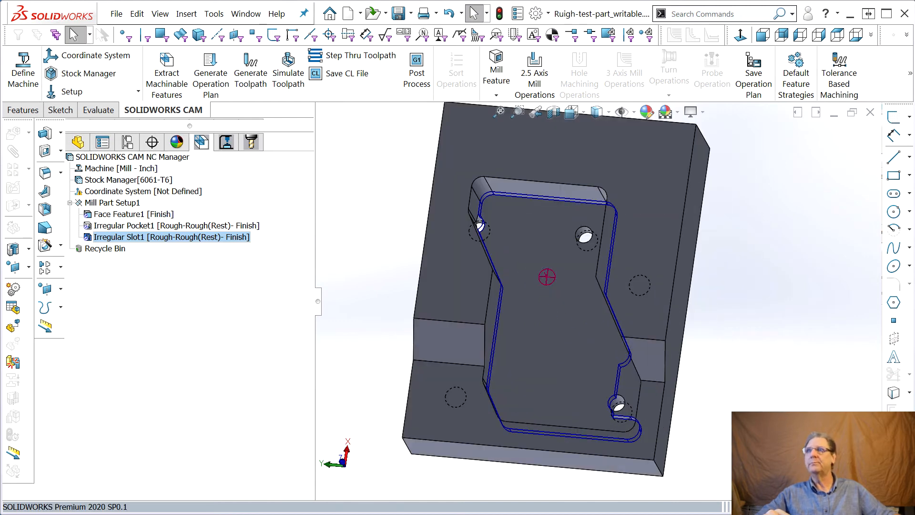
Examine the slot's Rough Mill1, Rough Mill2 and Contour Mill1 toolpaths around the tapped holes.
{"action": "left_click", "coordinate": [226, 140]}
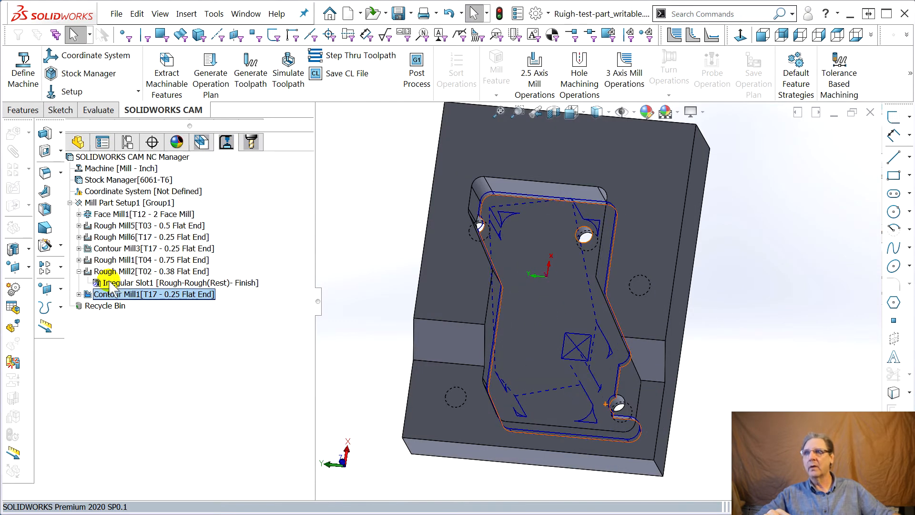
{"action": "left_click", "coordinate": [116, 262]}
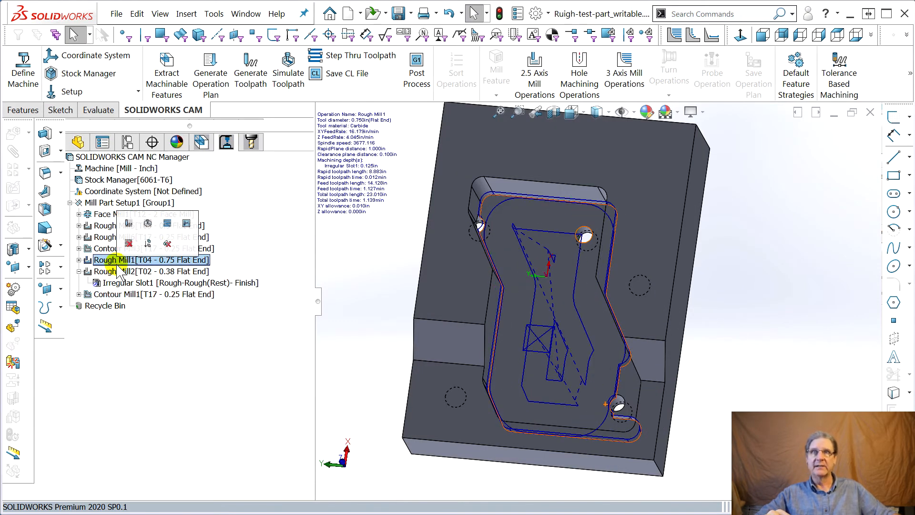
{"action": "middle_click_drag", "start_coordinate": [411, 329], "coordinate": [395, 295]}
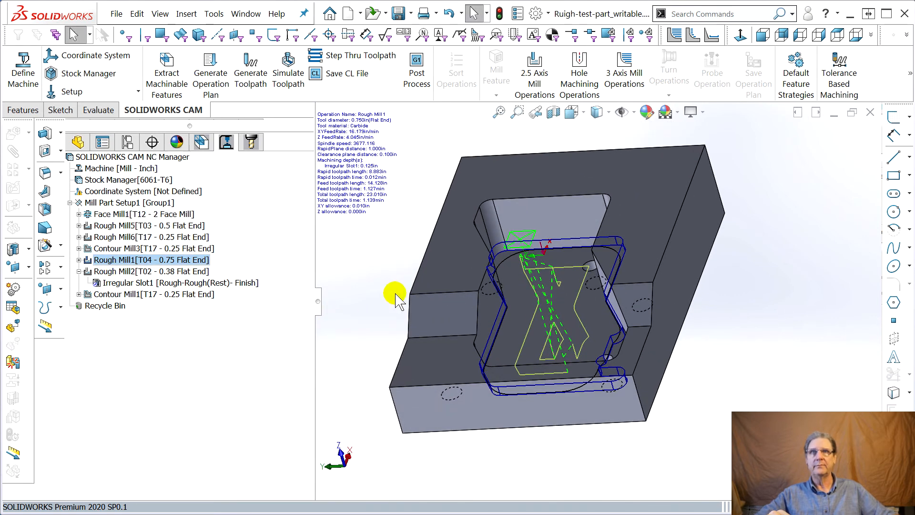
{"action": "middle_click_drag", "start_coordinate": [464, 287], "coordinate": [465, 291]}
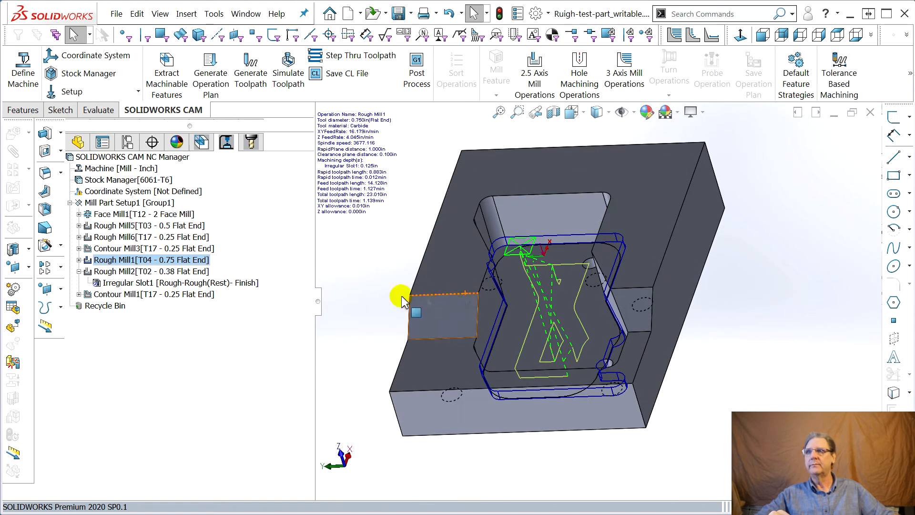
{"action": "left_click", "coordinate": [115, 284]}
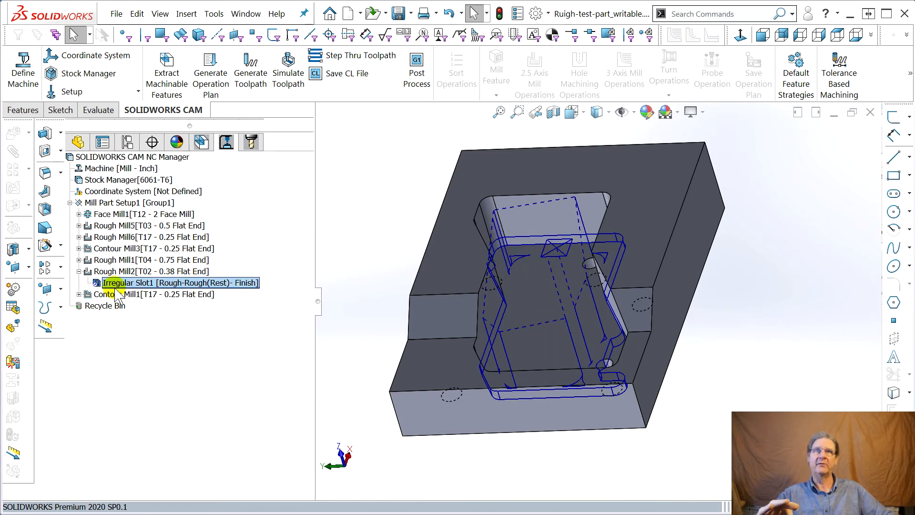
{"action": "left_click", "coordinate": [114, 295]}
{"action": "double_click", "coordinate": [113, 296]}
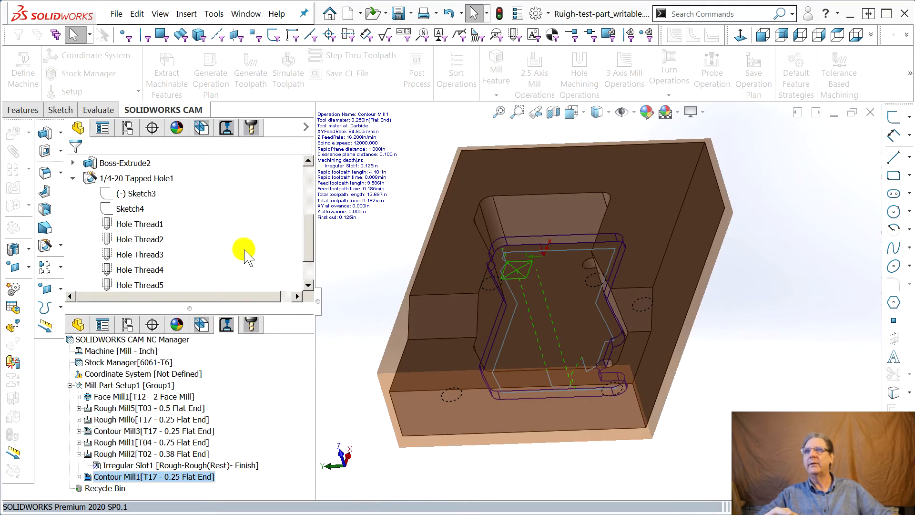
{"action": "scroll", "coordinate": [311, 233], "scroll_direction": "up", "scroll_amount": 1}
{"action": "left_click_drag", "start_coordinate": [310, 234], "coordinate": [322, 189]}
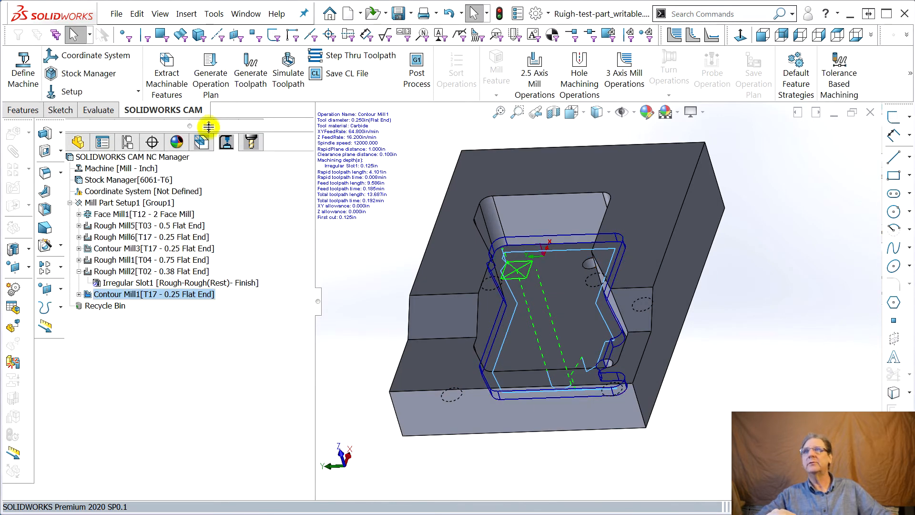
Edit the Irregular Slot1 machining feature through its end conditions and open its feature profile segments.
{"action": "left_click", "coordinate": [201, 142]}
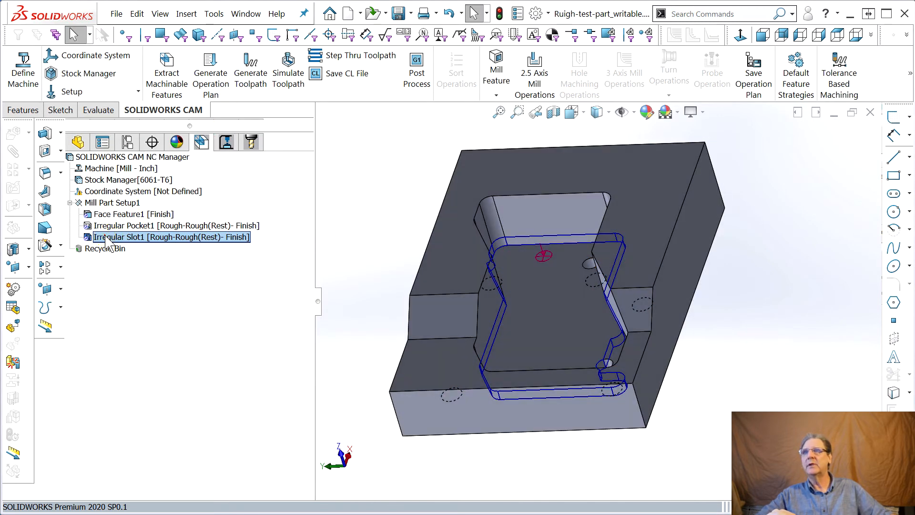
{"action": "double_click", "coordinate": [106, 237]}
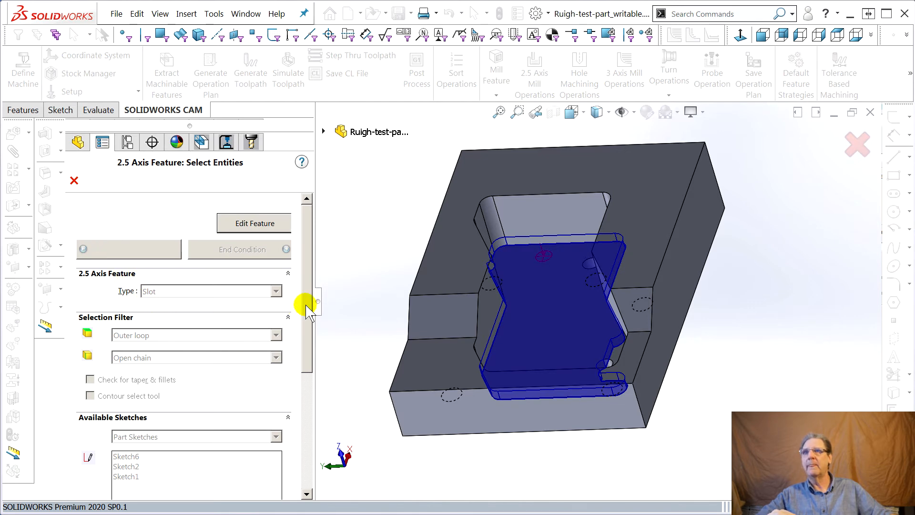
{"action": "left_click", "coordinate": [261, 223]}
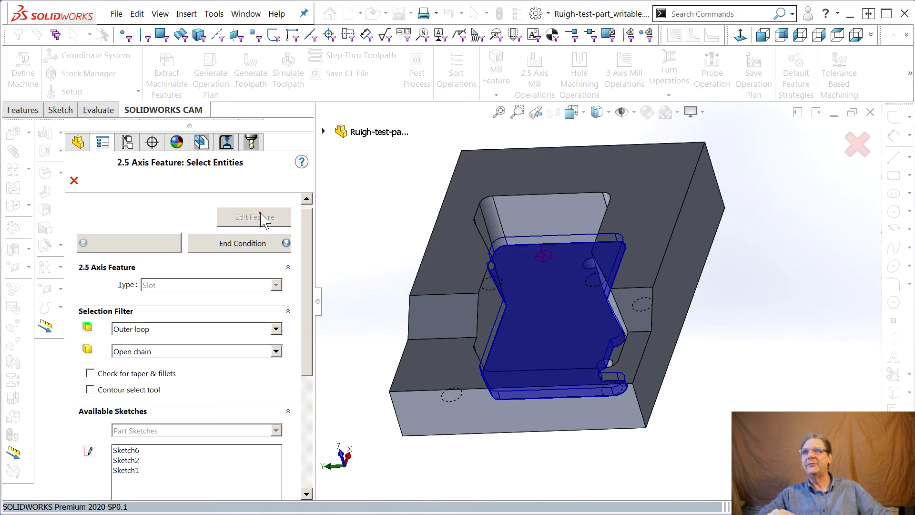
{"action": "left_click", "coordinate": [245, 248]}
{"action": "scroll", "coordinate": [239, 464], "scroll_direction": "down", "scroll_amount": 2}
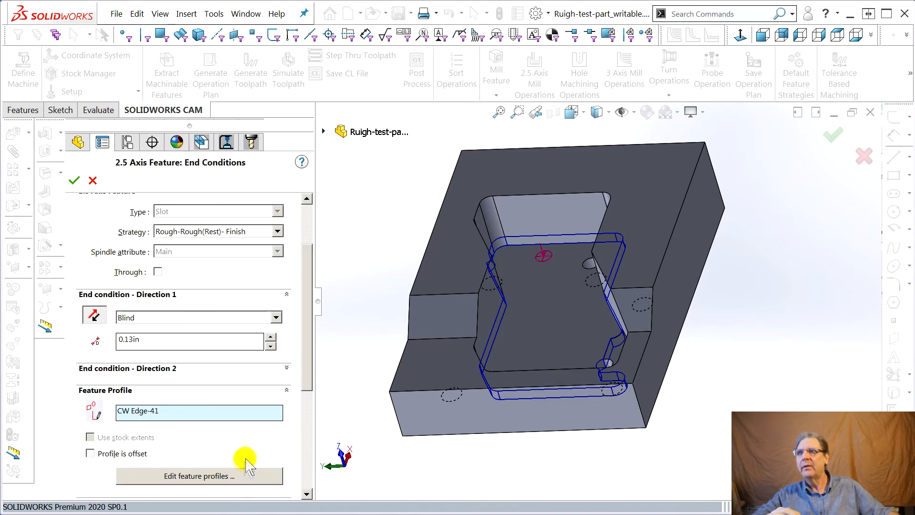
{"action": "scroll", "coordinate": [251, 463], "scroll_direction": "down", "scroll_amount": 3}
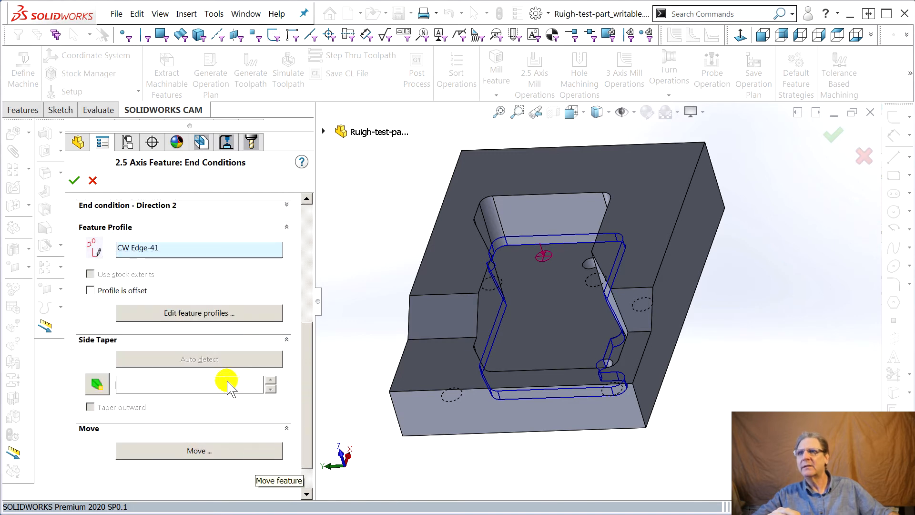
{"action": "left_click", "coordinate": [206, 313]}
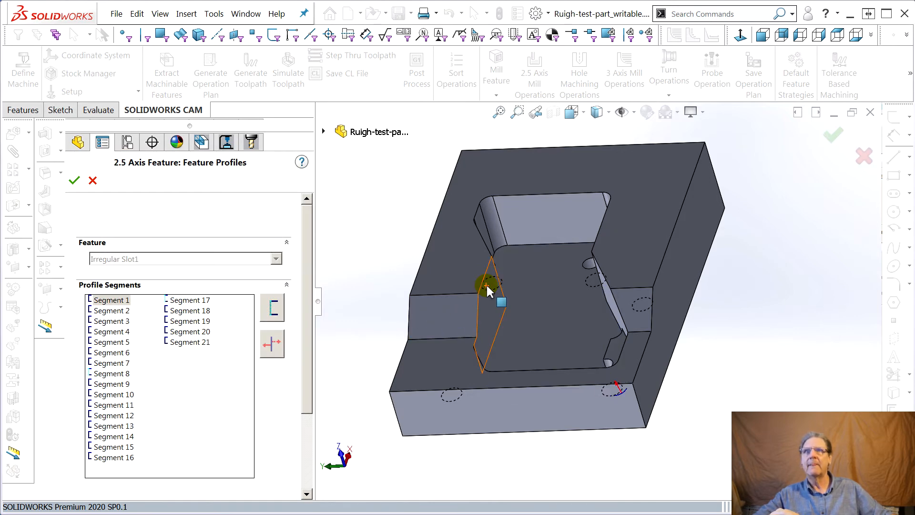
Check which Irregular Slot1 profile segments and edges run past the tapped hole at the pocket's closed-end corner, and cancel the feature edit.
{"action": "scroll", "coordinate": [613, 282], "scroll_direction": "down", "scroll_amount": 5}
{"action": "middle_click_drag", "start_coordinate": [605, 297], "coordinate": [593, 355]}
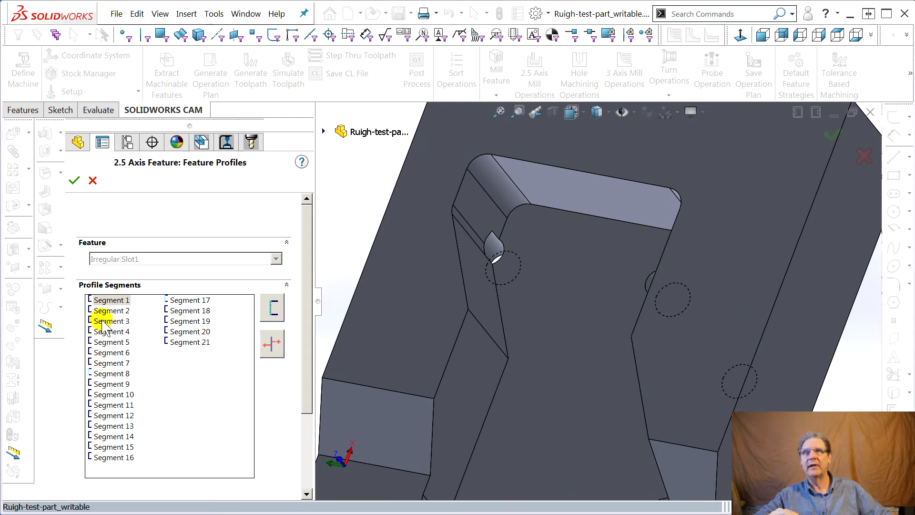
{"action": "left_click", "coordinate": [100, 373]}
{"action": "left_click", "coordinate": [114, 415]}
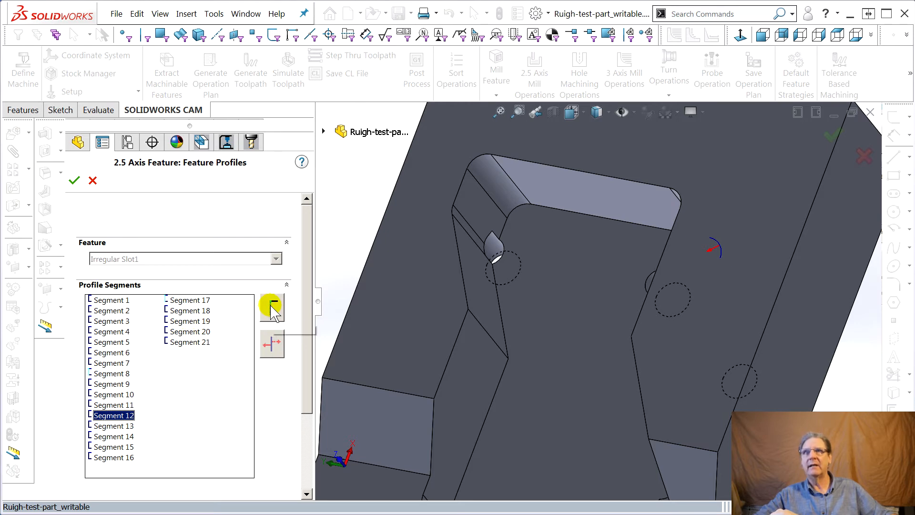
{"action": "left_click", "coordinate": [500, 241]}
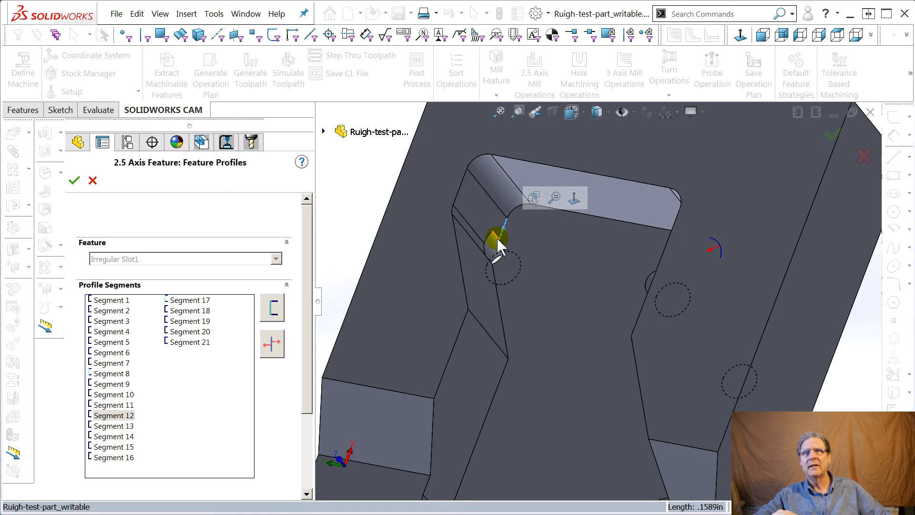
{"action": "left_click", "coordinate": [496, 261]}
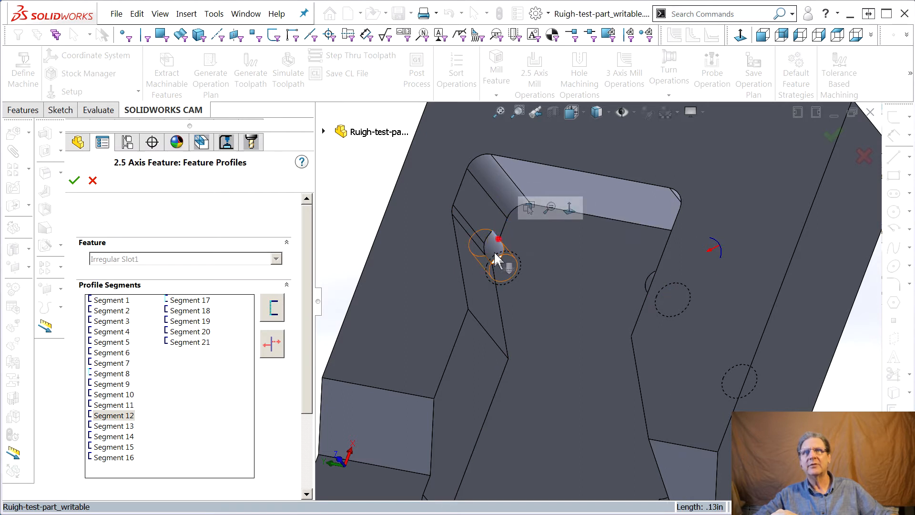
{"action": "left_click", "coordinate": [494, 278]}
{"action": "left_click", "coordinate": [495, 275]}
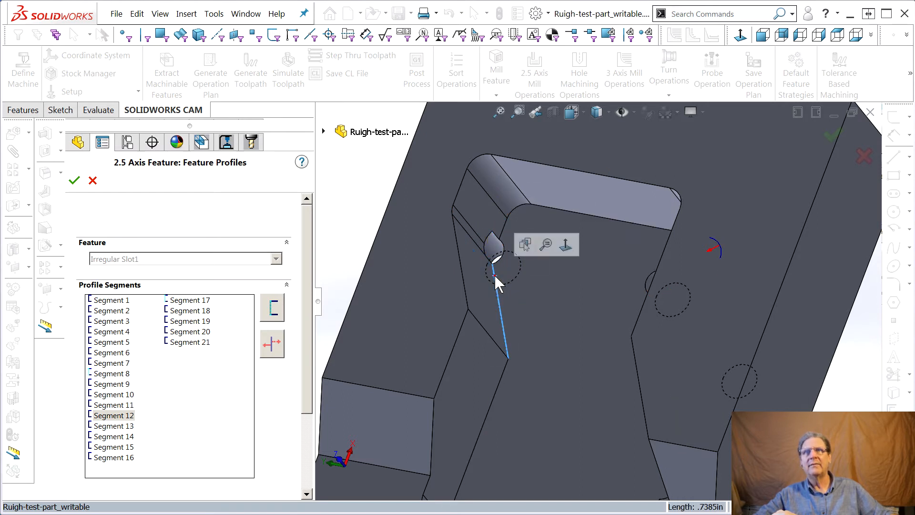
{"action": "left_click", "coordinate": [98, 354]}
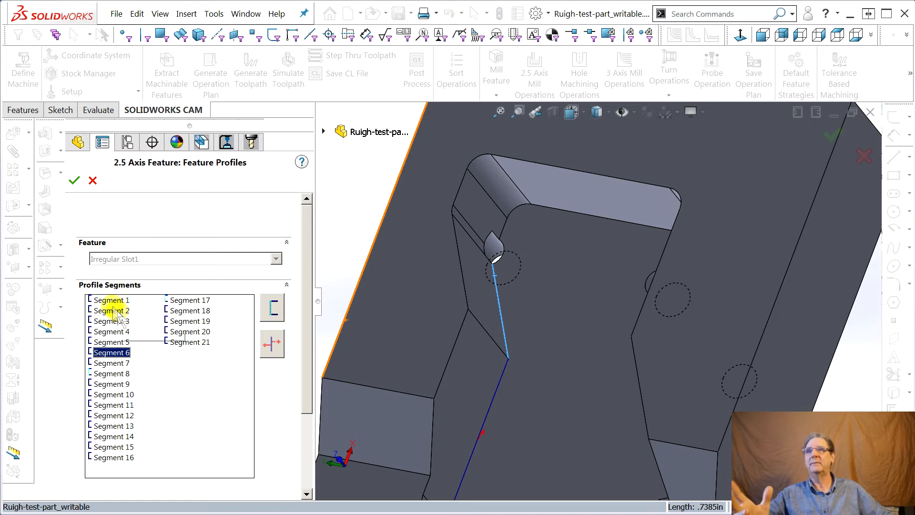
{"action": "left_click", "coordinate": [92, 180]}
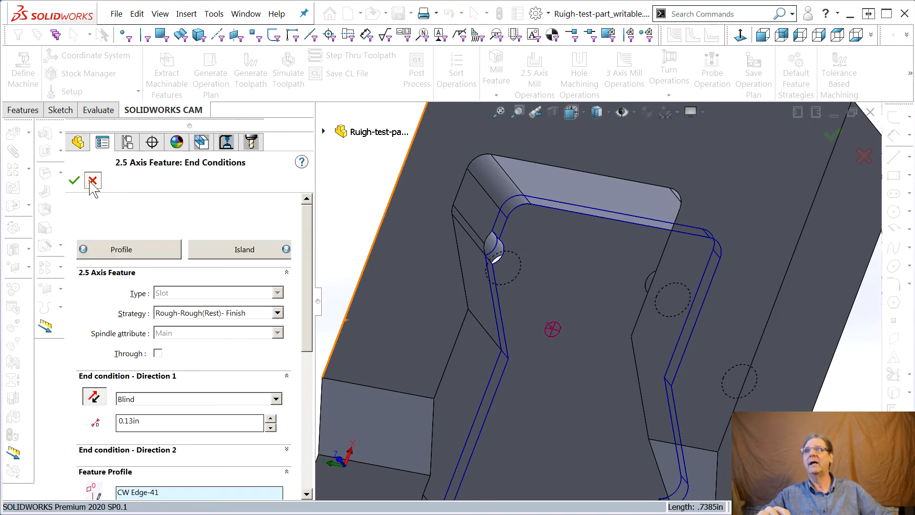
{"action": "left_click", "coordinate": [93, 180]}
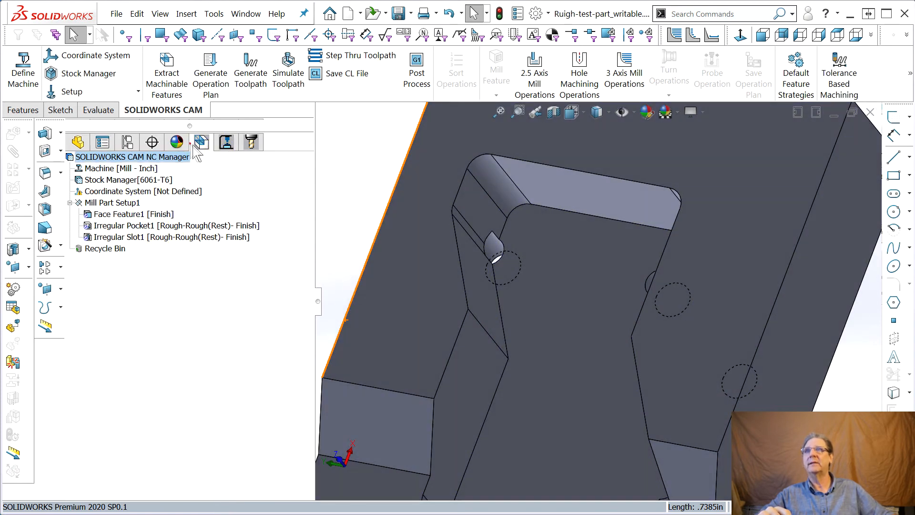
Delete the Irregular Slot1 machining feature with its dependent items and remove it permanently from the Recycle Bin.
{"action": "left_click", "coordinate": [110, 237]}
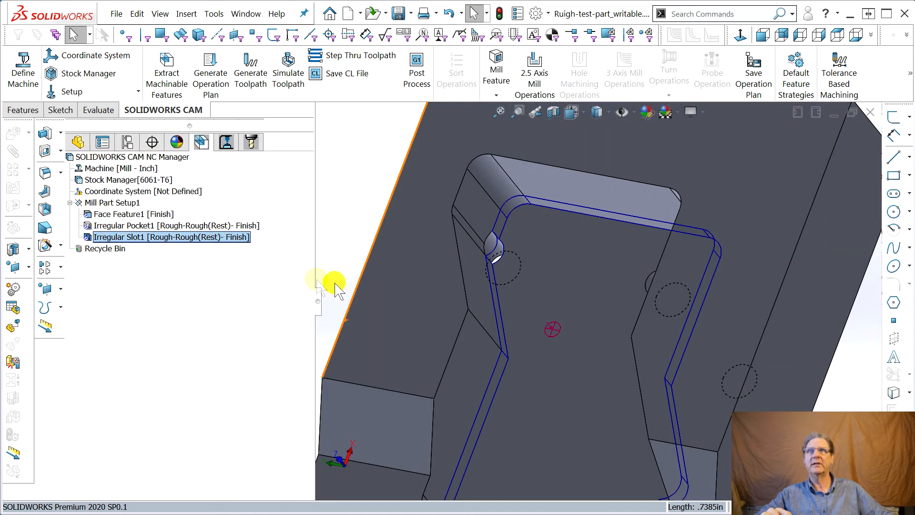
{"action": "right_click", "coordinate": [121, 237]}
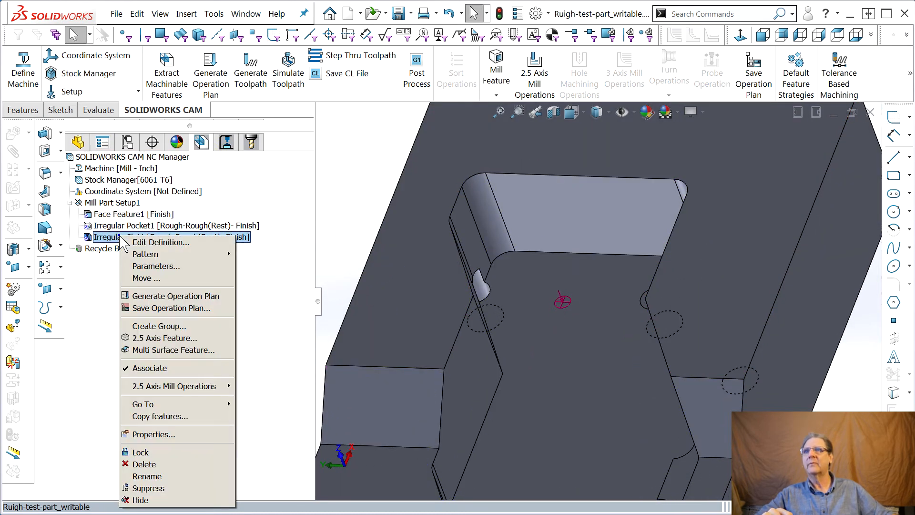
{"action": "left_click", "coordinate": [191, 464]}
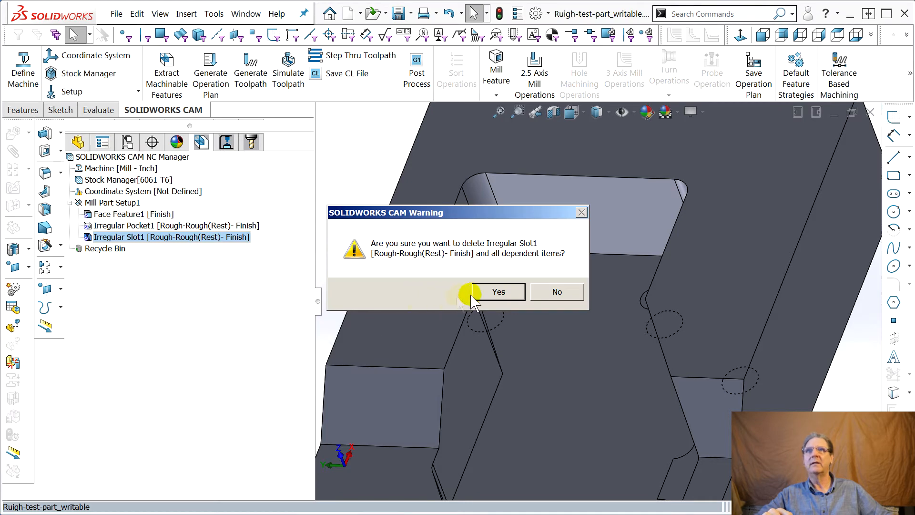
{"action": "left_click", "coordinate": [491, 292]}
{"action": "right_click", "coordinate": [177, 250]}
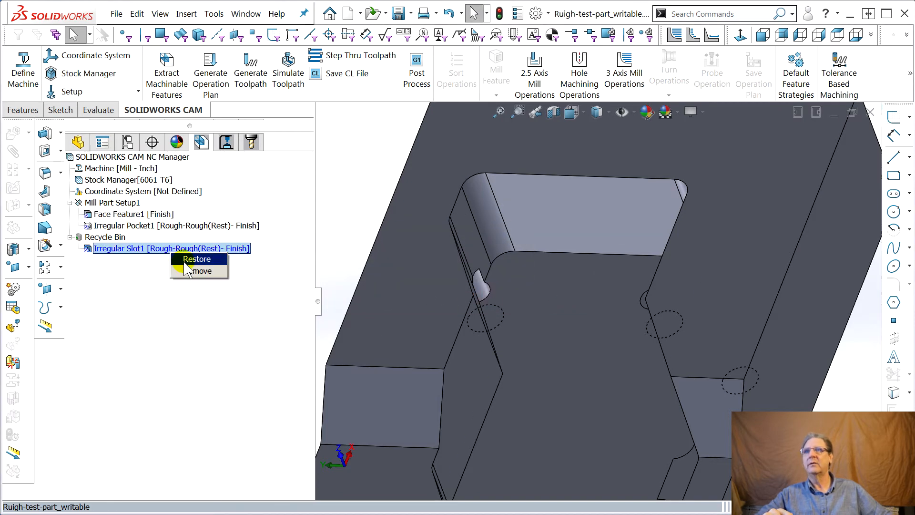
{"action": "left_click", "coordinate": [197, 271]}
{"action": "left_click", "coordinate": [498, 291]}
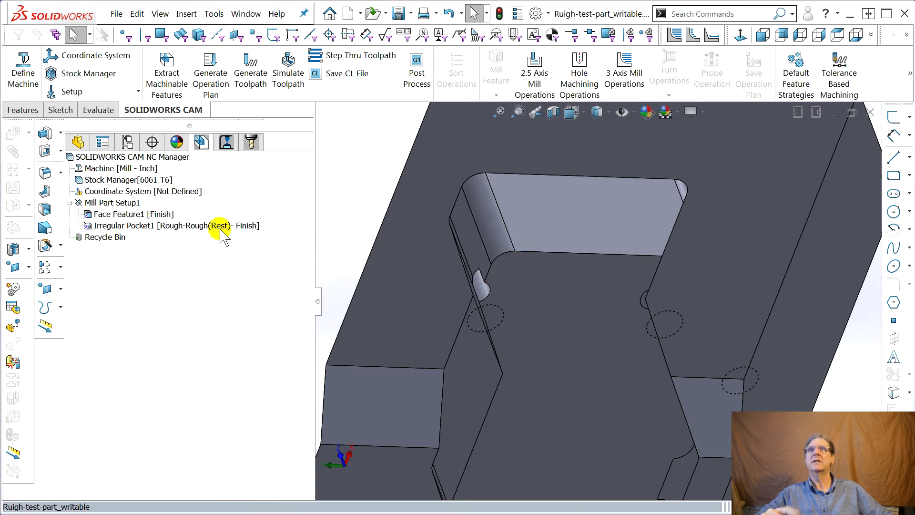
Create a sketch on the pocket's floor face and convert the face's outline into sketch entities.
{"action": "left_click", "coordinate": [78, 147]}
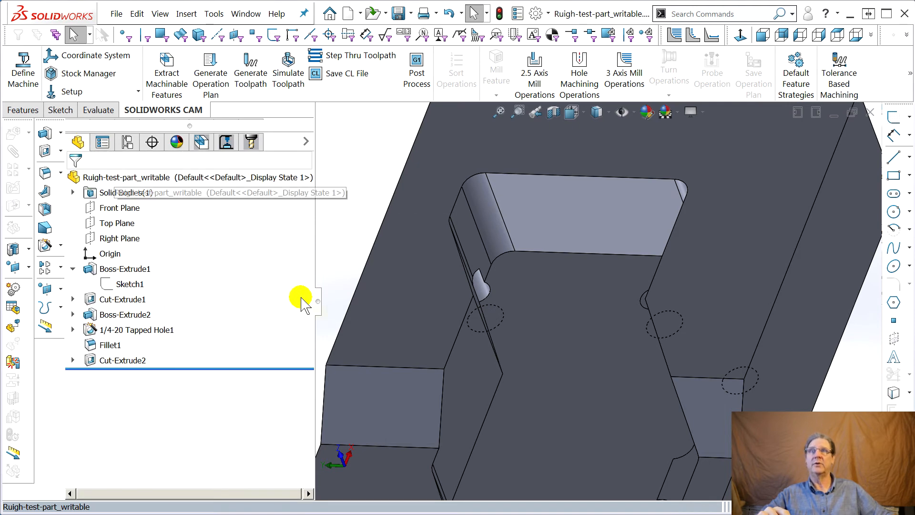
{"action": "scroll", "coordinate": [448, 315], "scroll_direction": "up", "scroll_amount": 2}
{"action": "scroll", "coordinate": [449, 316], "scroll_direction": "down", "scroll_amount": 1}
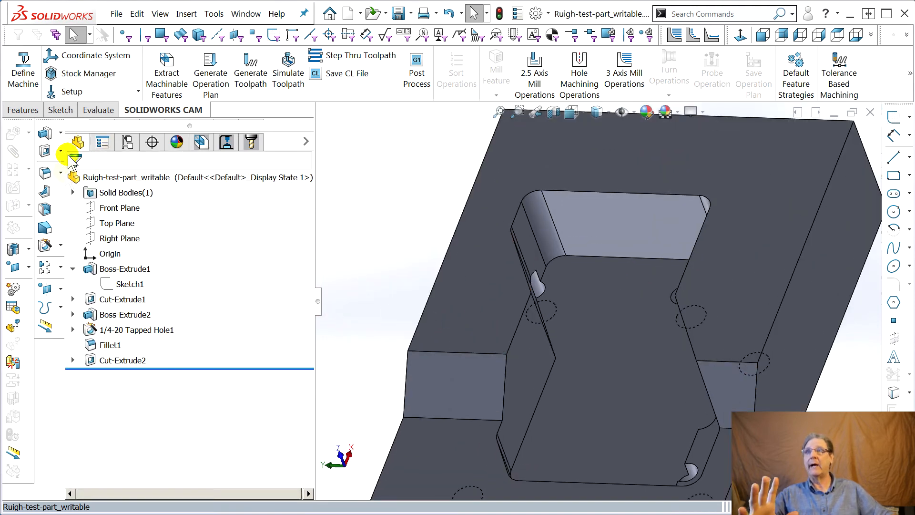
{"action": "scroll", "coordinate": [735, 353], "scroll_direction": "up", "scroll_amount": 2}
{"action": "scroll", "coordinate": [799, 367], "scroll_direction": "down", "scroll_amount": 2}
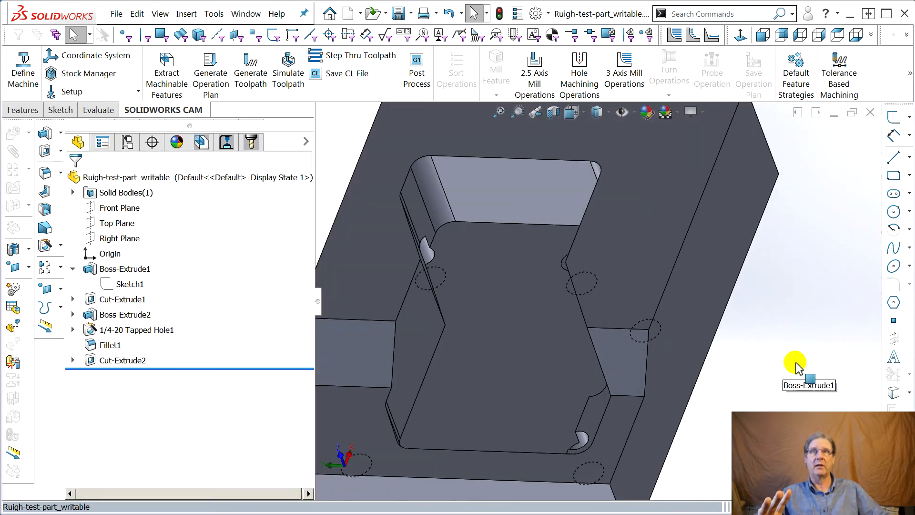
{"action": "scroll", "coordinate": [419, 305], "scroll_direction": "up", "scroll_amount": 3}
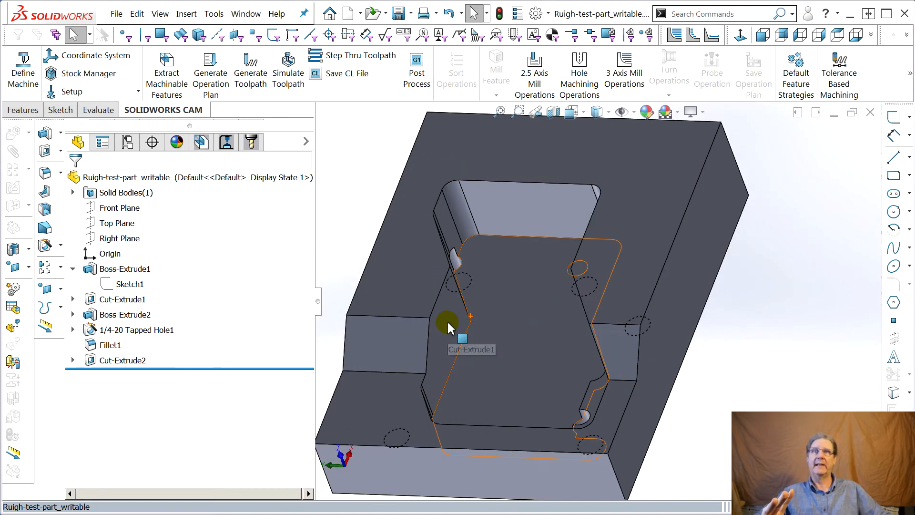
{"action": "scroll", "coordinate": [447, 321], "scroll_direction": "down", "scroll_amount": 3}
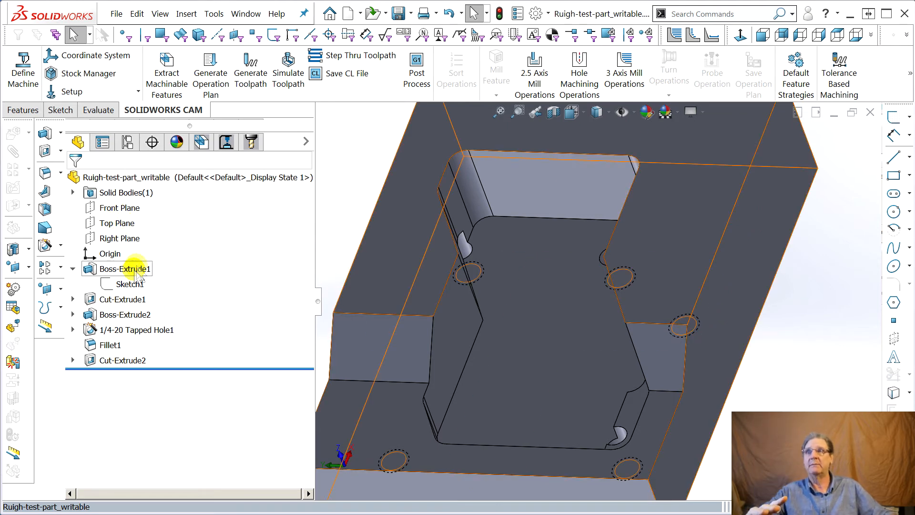
{"action": "left_click", "coordinate": [73, 269]}
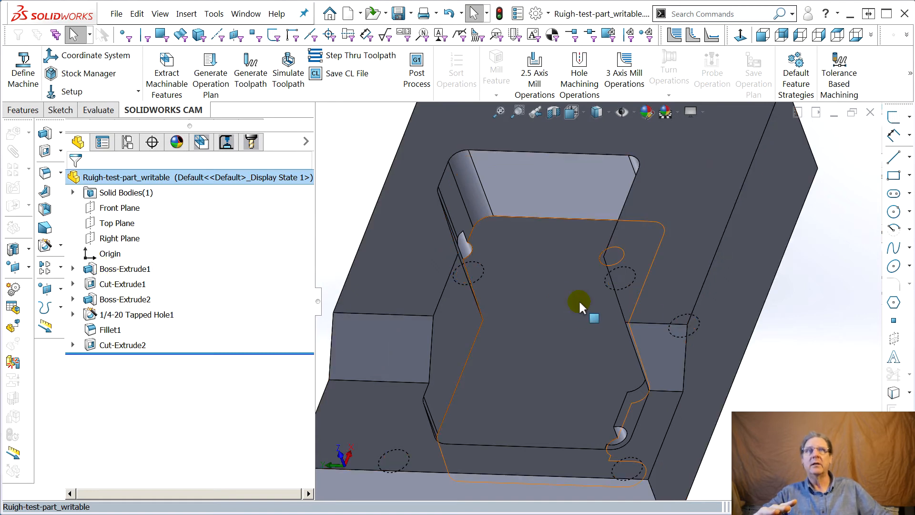
{"action": "left_click", "coordinate": [553, 304]}
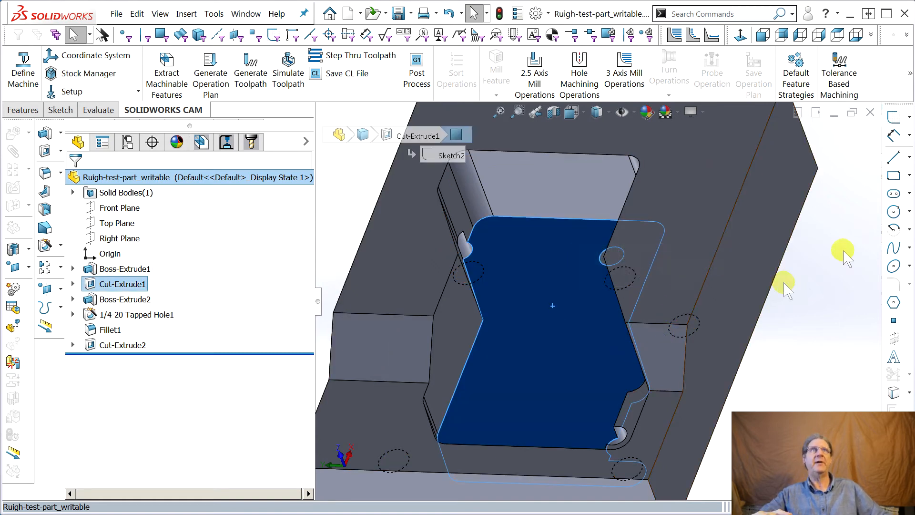
{"action": "left_click", "coordinate": [893, 117]}
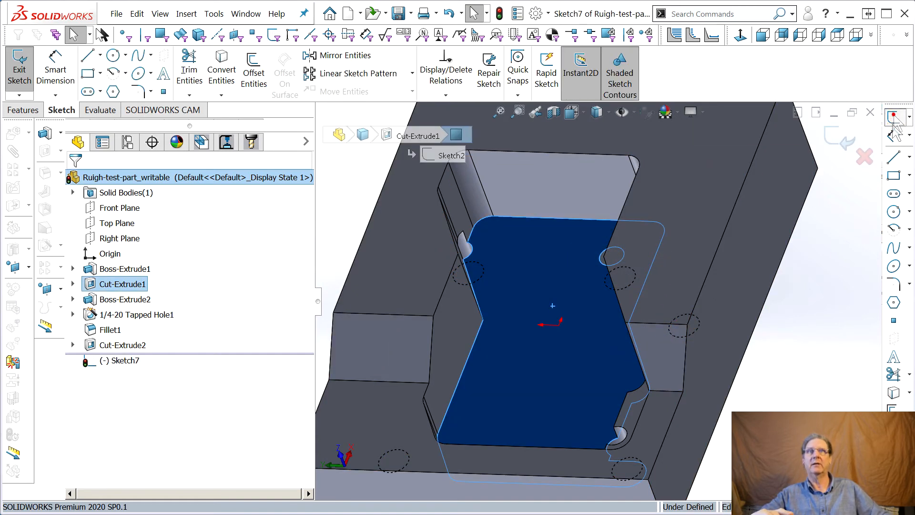
{"action": "left_click", "coordinate": [893, 394]}
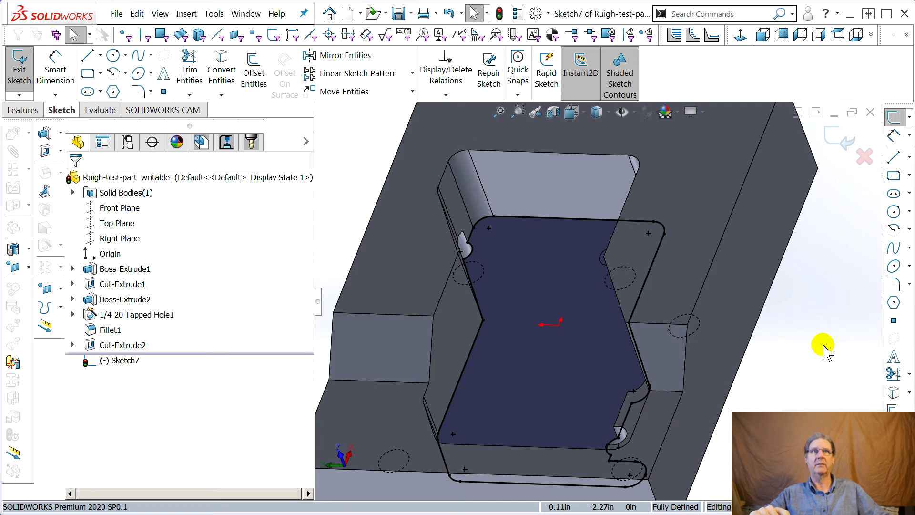
Delete the tapped-hole notch arc beside the rounded corner at the pocket's closed end from the converted outline.
{"action": "scroll", "coordinate": [484, 260], "scroll_direction": "down", "scroll_amount": 5}
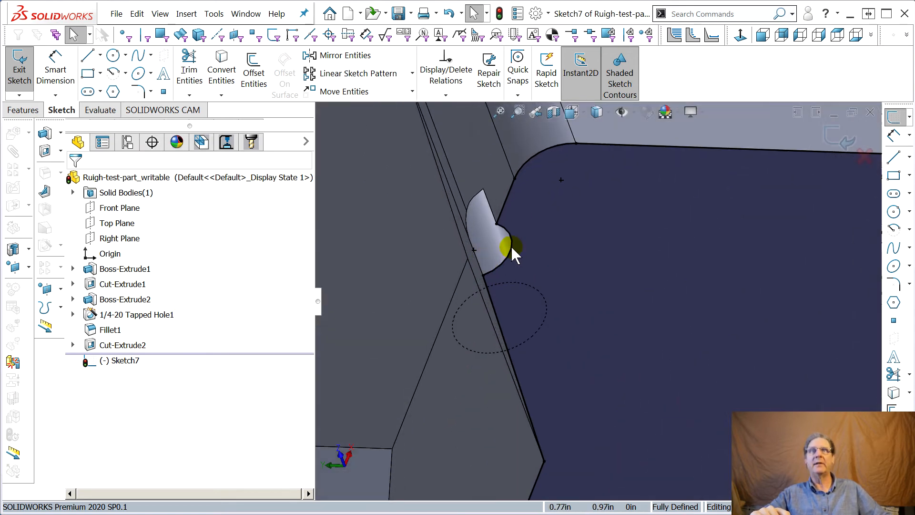
{"action": "left_click", "coordinate": [510, 245]}
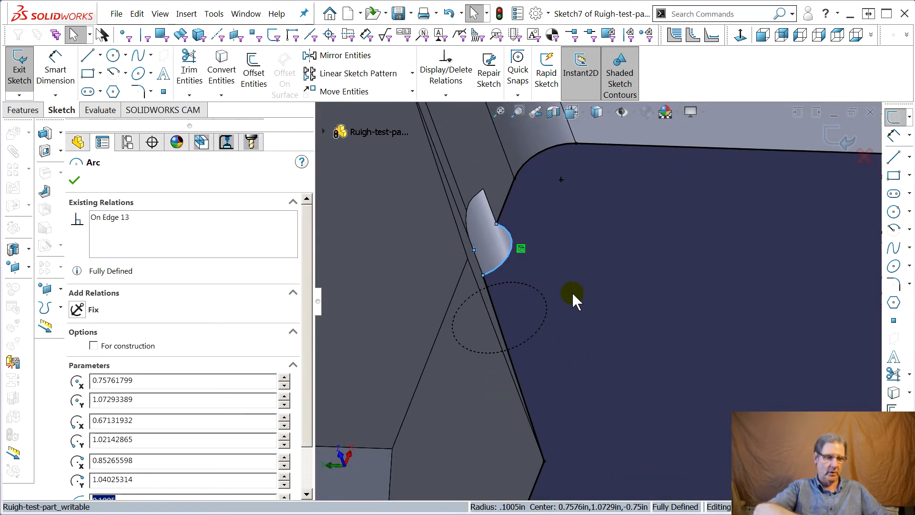
{"action": "key", "text": "Escape"}
Delete the second tapped-hole arc at the pocket's opposite corner and bridge its gap with the adjoining wall line.
{"action": "scroll", "coordinate": [587, 295], "scroll_direction": "up", "scroll_amount": 5}
{"action": "middle_click_drag", "start_coordinate": [594, 326], "coordinate": [638, 403]}
{"action": "scroll", "coordinate": [696, 431], "scroll_direction": "down", "scroll_amount": 5}
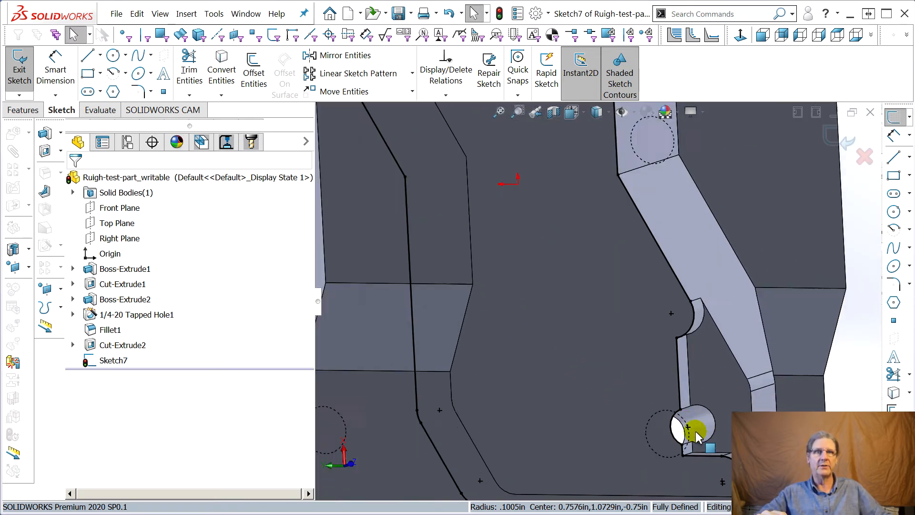
{"action": "scroll", "coordinate": [696, 431], "scroll_direction": "down", "scroll_amount": 3}
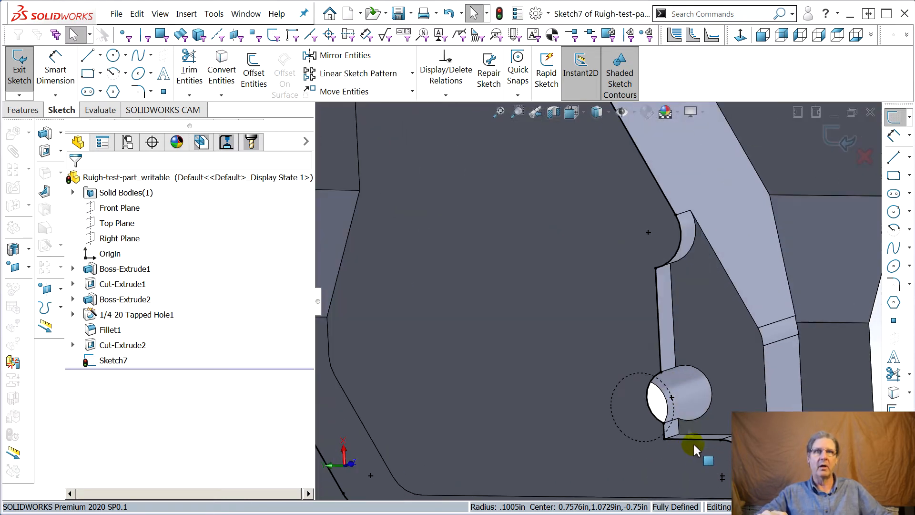
{"action": "left_click", "coordinate": [648, 398]}
{"action": "key", "text": "Escape"}
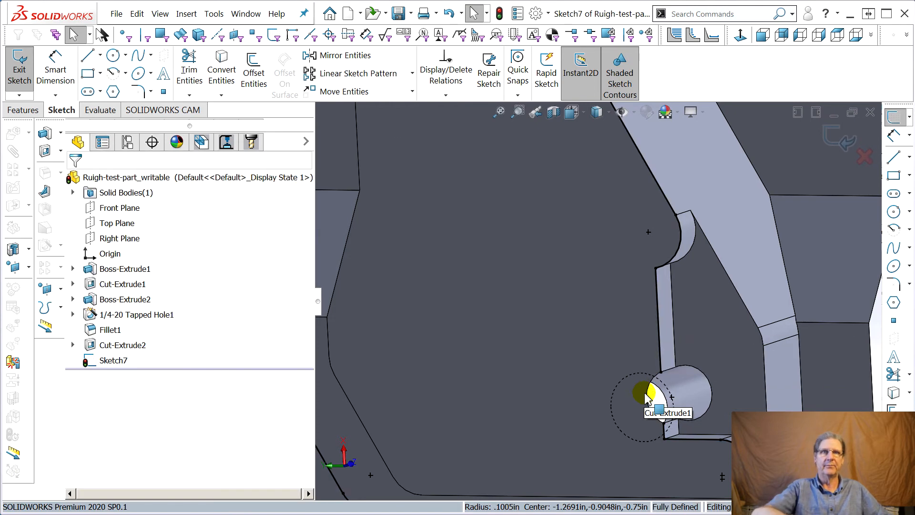
{"action": "left_click_drag", "start_coordinate": [662, 374], "coordinate": [661, 424]}
Delete the short straight line and the slanted line that border the removed notch near the pocket's rounded corner.
{"action": "scroll", "coordinate": [528, 374], "scroll_direction": "up", "scroll_amount": 5}
{"action": "middle_click_drag", "start_coordinate": [512, 308], "coordinate": [415, 176]}
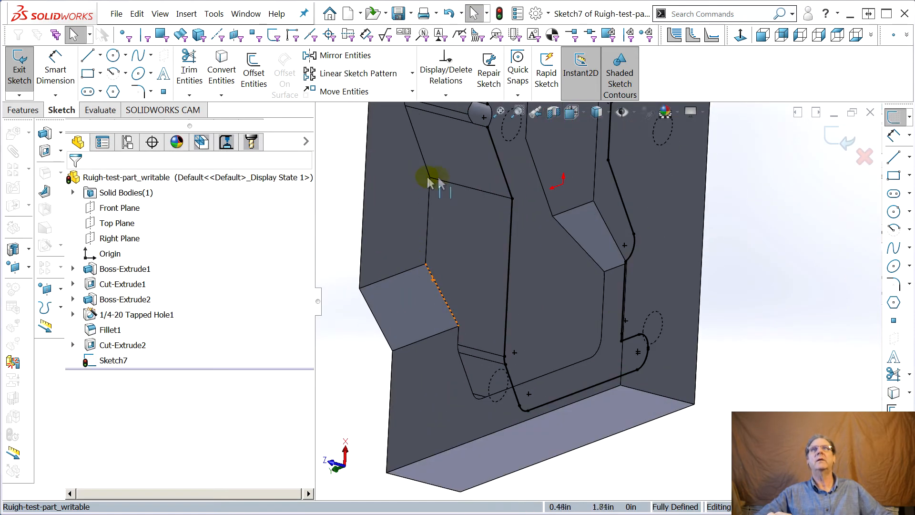
{"action": "scroll", "coordinate": [522, 174], "scroll_direction": "down", "scroll_amount": 6}
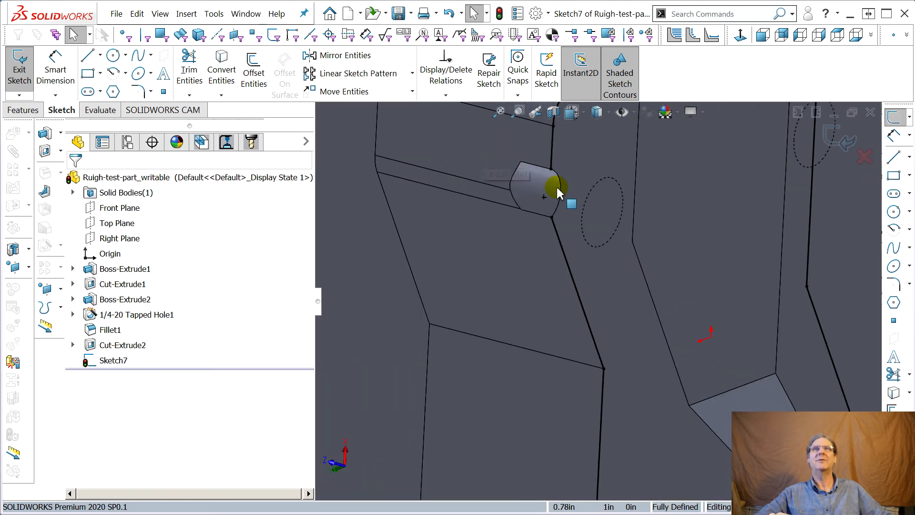
{"action": "scroll", "coordinate": [570, 201], "scroll_direction": "up", "scroll_amount": 3}
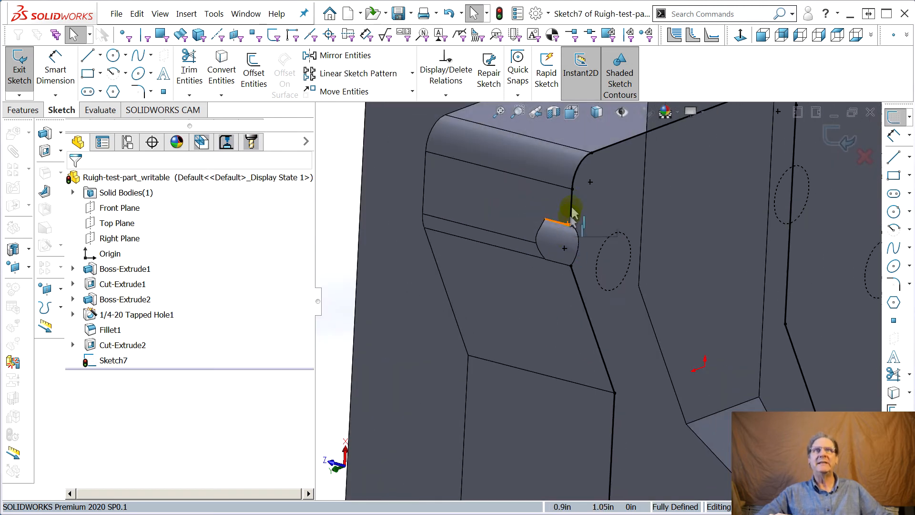
{"action": "left_click", "coordinate": [571, 205]}
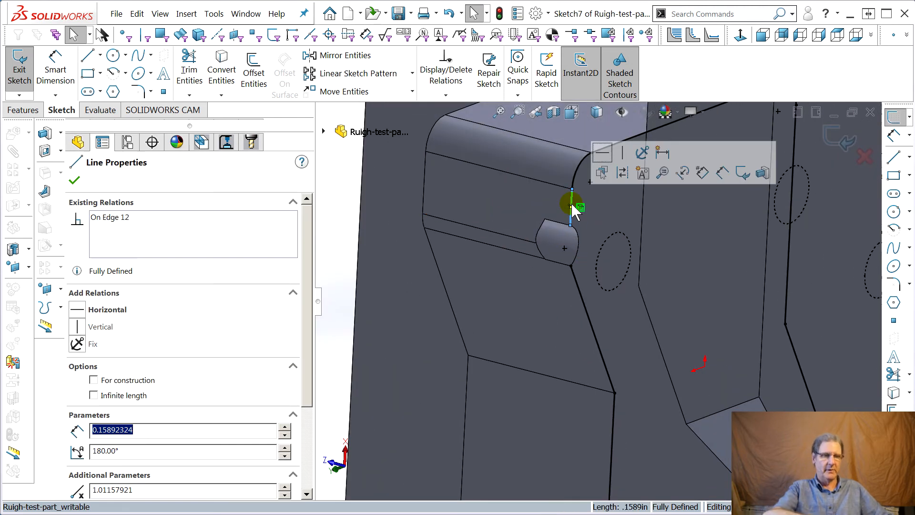
{"action": "key", "text": "Escape"}
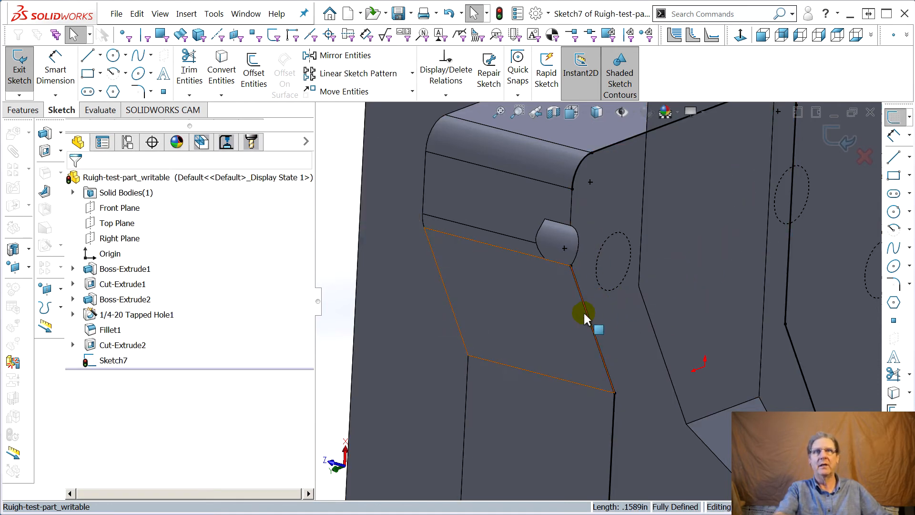
{"action": "left_click", "coordinate": [585, 310]}
{"action": "left_click", "coordinate": [347, 242]}
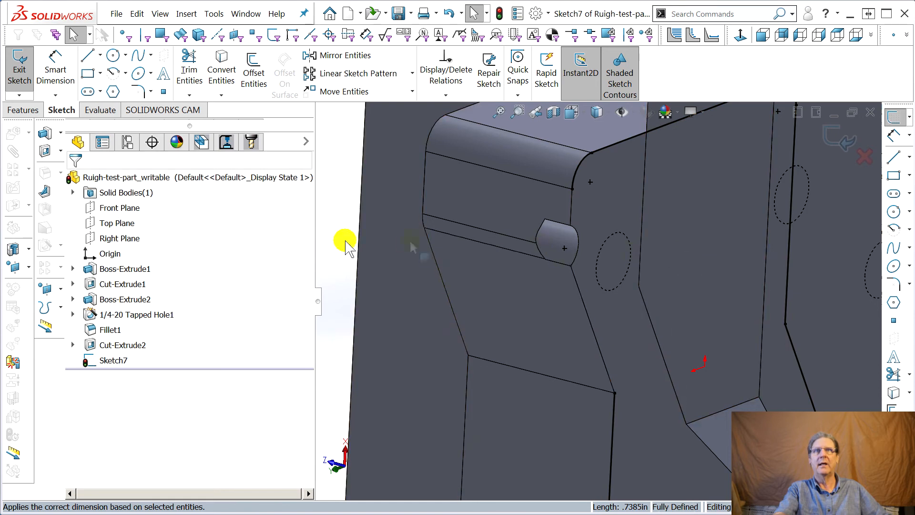
Convert the pocket rim's straight edge, small corner arc and slanted edge into sketch entities to close the outline without the notch.
{"action": "left_click", "coordinate": [425, 173]}
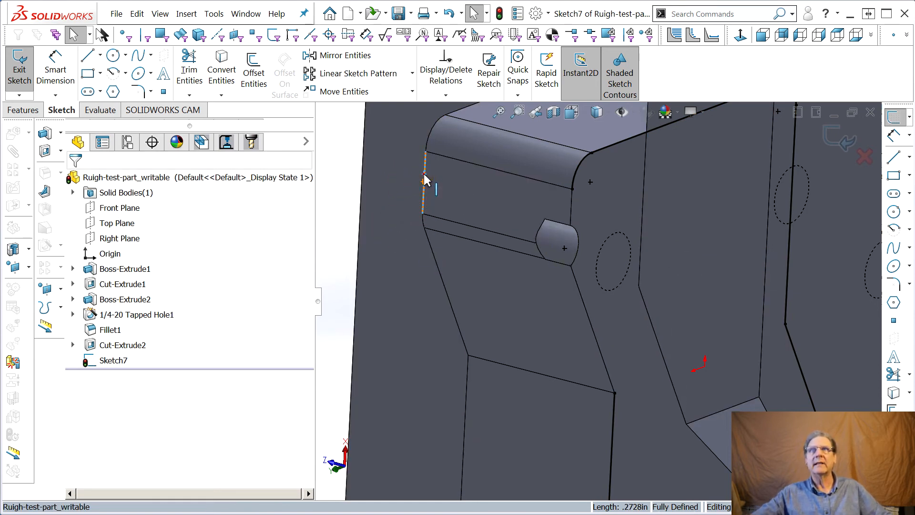
{"action": "left_click", "coordinate": [892, 393]}
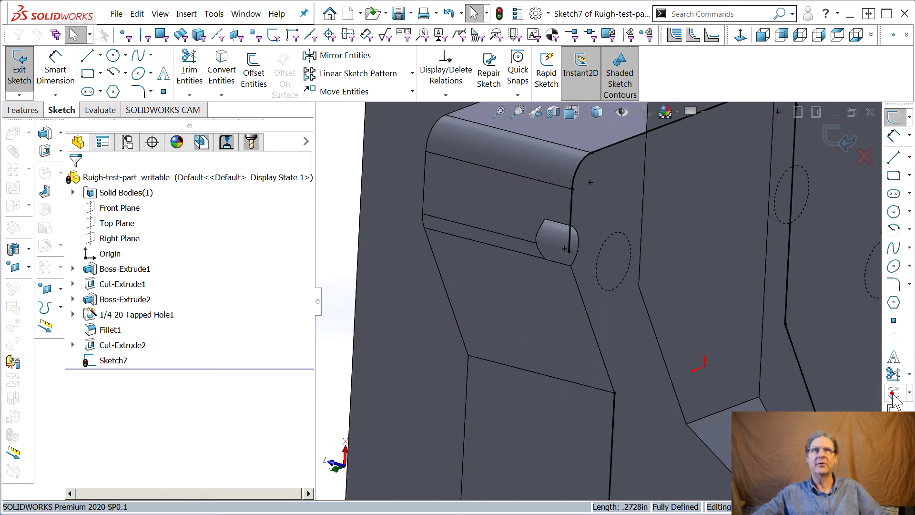
{"action": "left_click", "coordinate": [423, 219]}
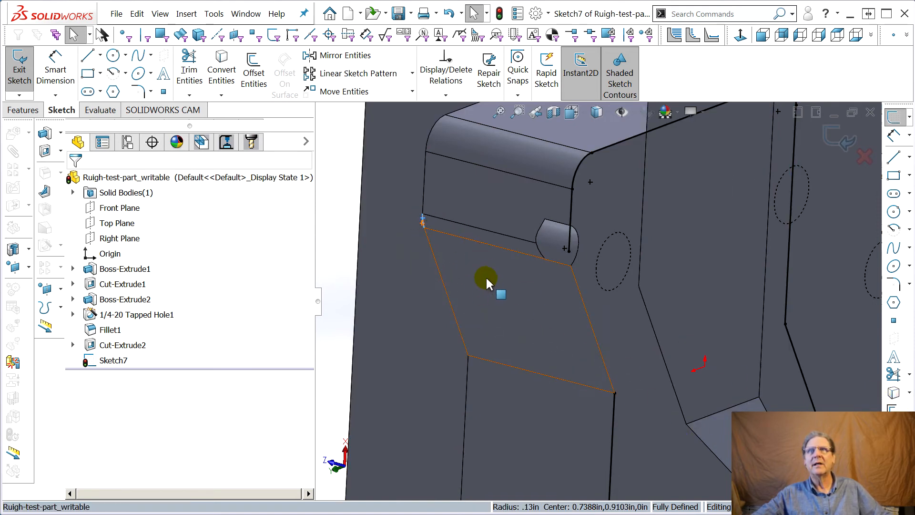
{"action": "left_click", "coordinate": [892, 395]}
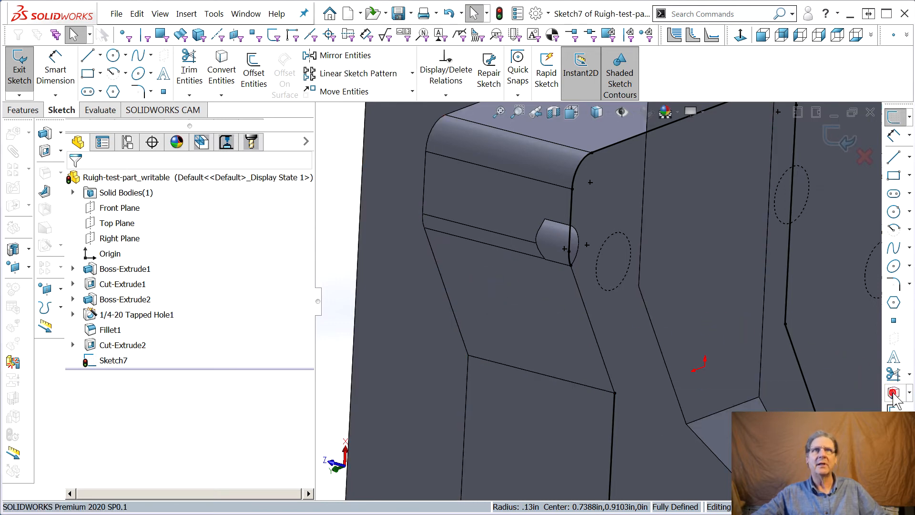
{"action": "left_click", "coordinate": [445, 287]}
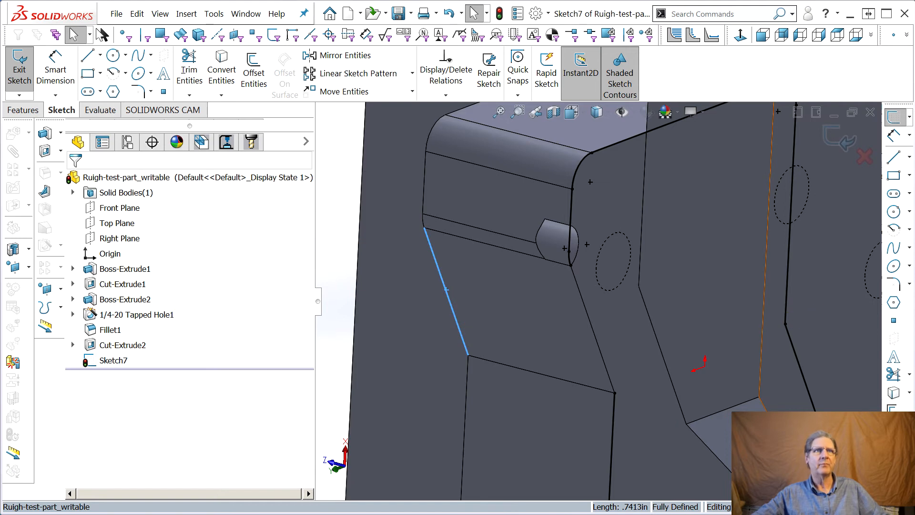
{"action": "left_click", "coordinate": [894, 398]}
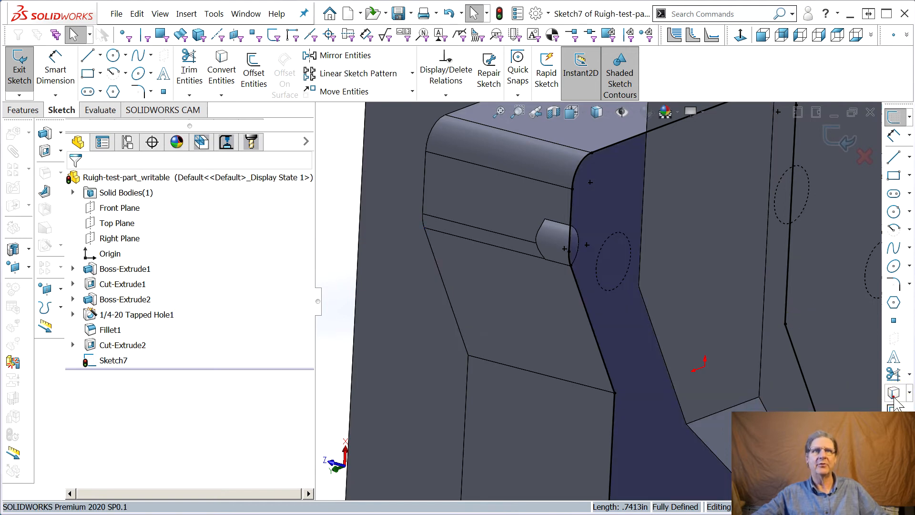
Exit the outline sketch and rename it CAM kludge sketch.
{"action": "scroll", "coordinate": [573, 325], "scroll_direction": "up", "scroll_amount": 5}
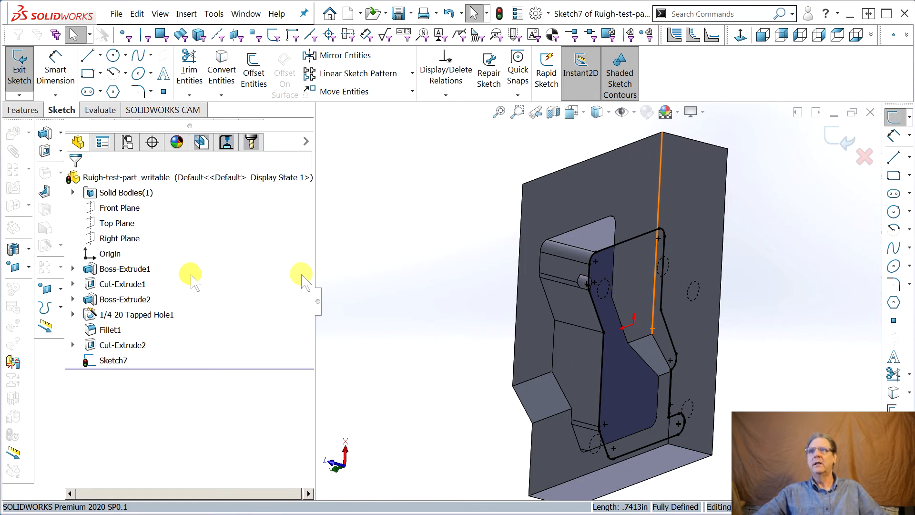
{"action": "left_click", "coordinate": [832, 143]}
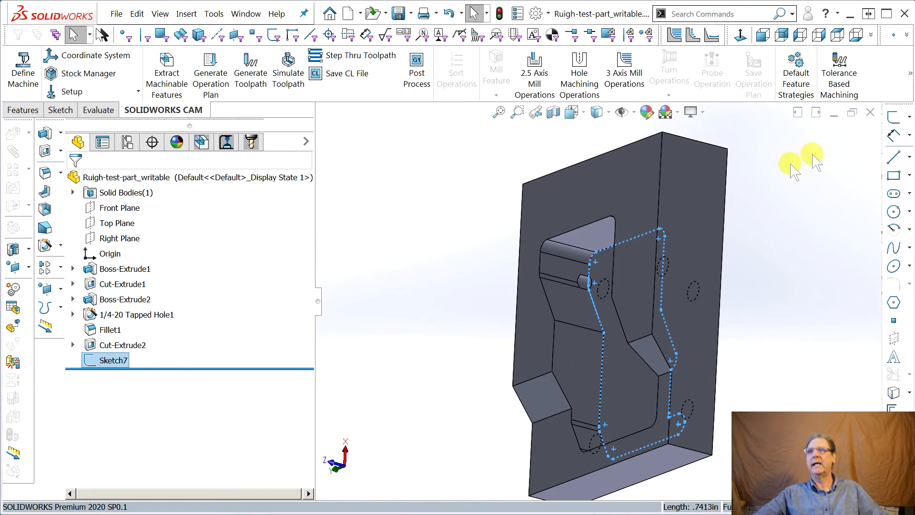
{"action": "left_click", "coordinate": [107, 361]}
{"action": "left_click", "coordinate": [111, 363]}
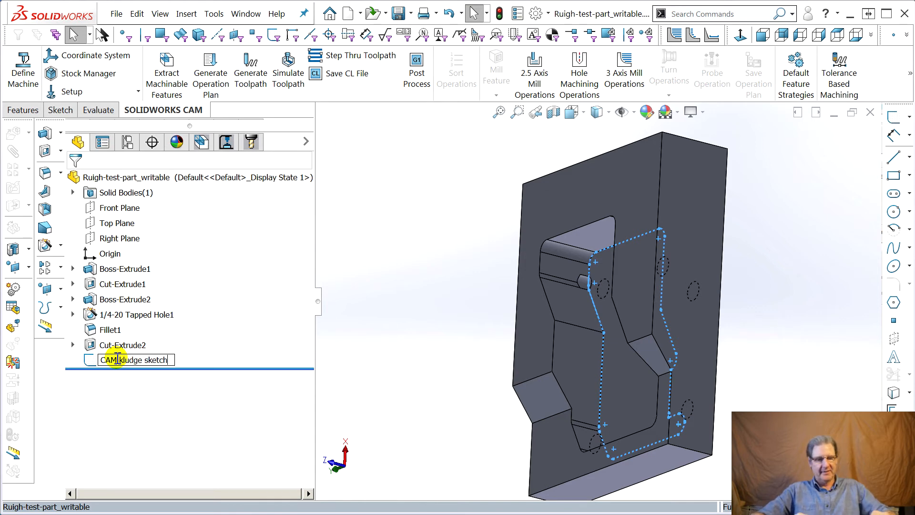
{"action": "key", "text": "Return"}
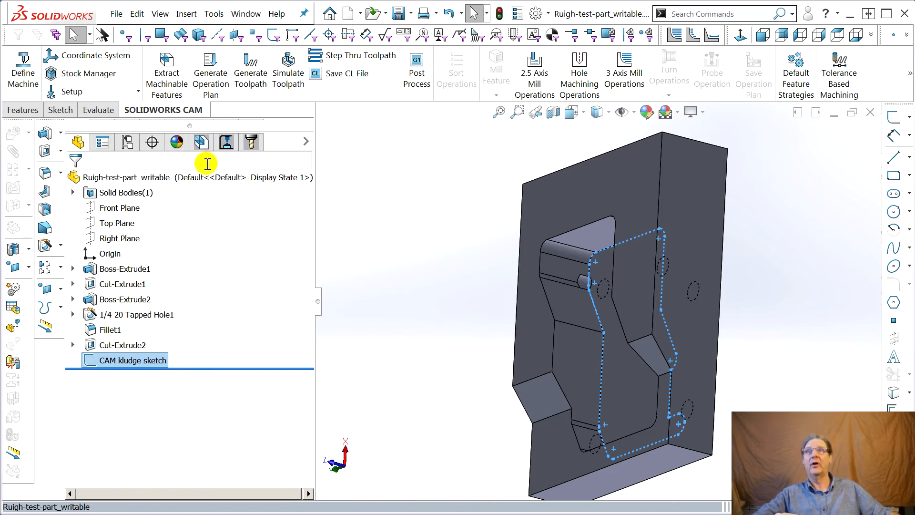
{"action": "middle_click_drag", "start_coordinate": [562, 296], "coordinate": [613, 313]}
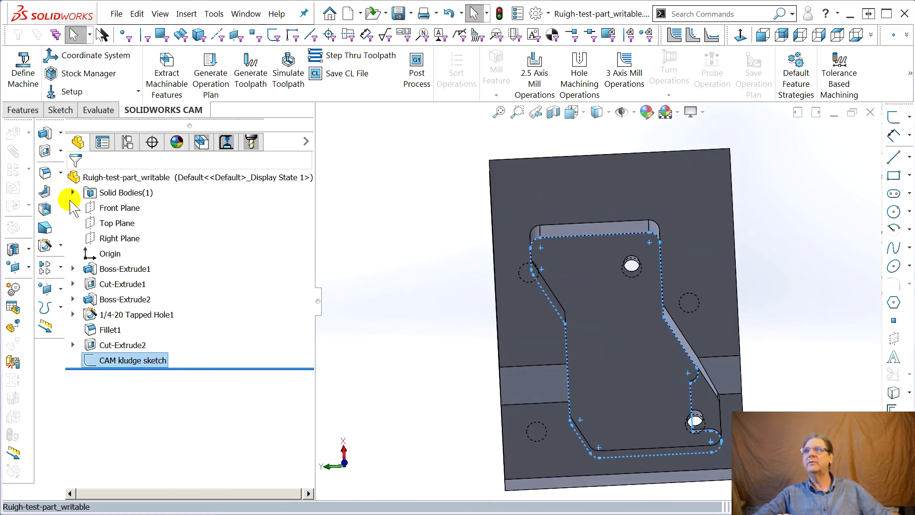
{"action": "key", "text": "Escape"}
{"action": "mouse_move", "coordinate": [585, 312]}
{"action": "middle_mouse_down"}
{"action": "mouse_move", "coordinate": [526, 304]}
{"action": "mouse_move", "coordinate": [548, 253]}
{"action": "mouse_move", "coordinate": [517, 280]}
{"action": "middle_mouse_up"}
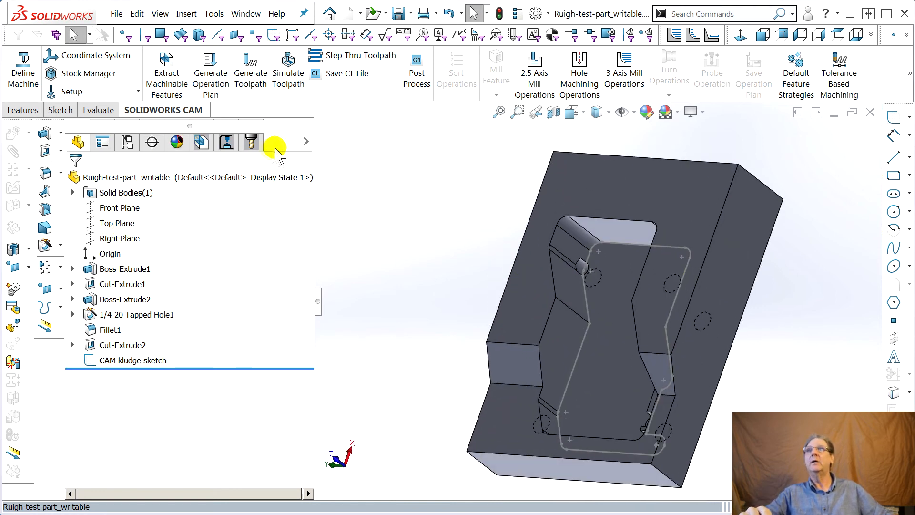
Start a new 2.5 Axis Feature of type Pocket in Mill Part Setup1 with CAM kludge sketch as its profile.
{"action": "left_click", "coordinate": [202, 143]}
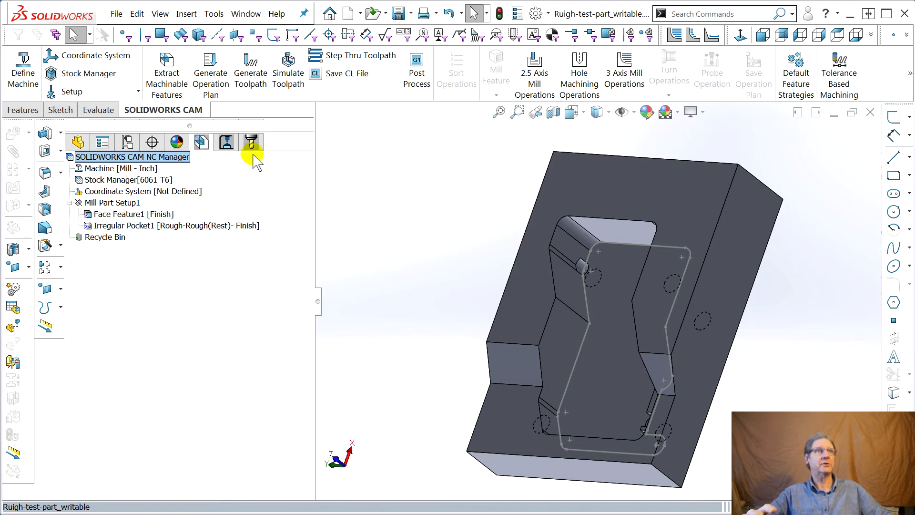
{"action": "left_click", "coordinate": [107, 225]}
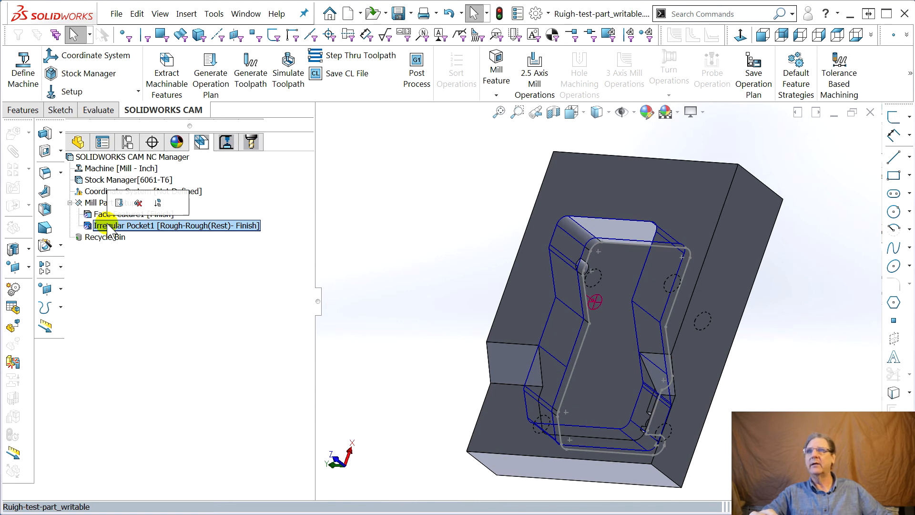
{"action": "right_click", "coordinate": [105, 224]}
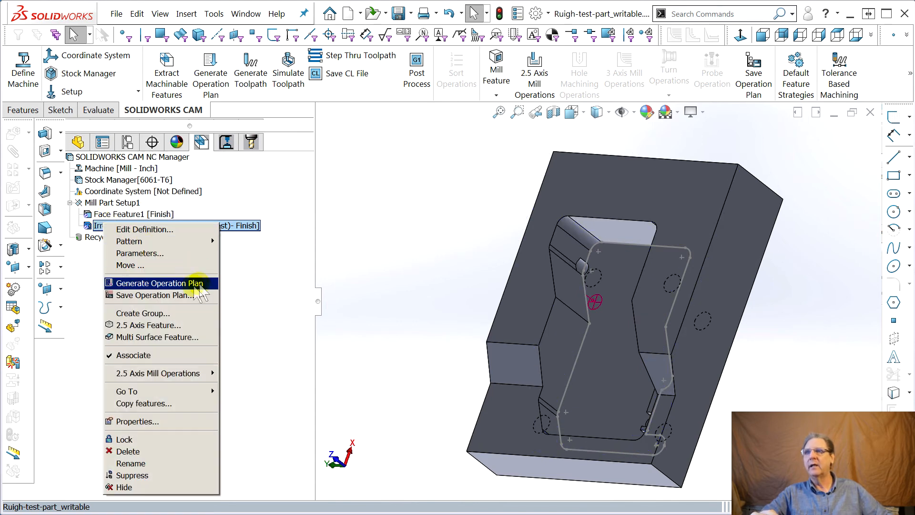
{"action": "left_click", "coordinate": [170, 326]}
{"action": "left_click", "coordinate": [239, 291]}
{"action": "left_click", "coordinate": [239, 303]}
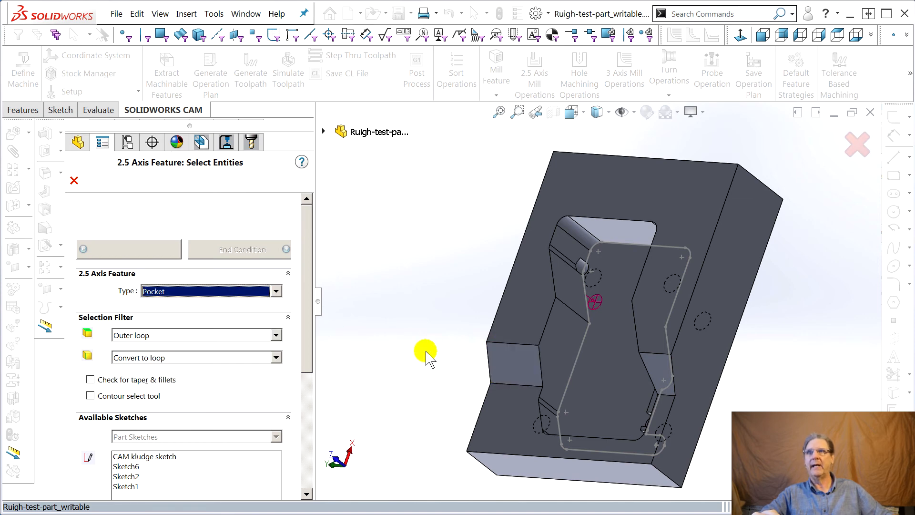
{"action": "middle_click_drag", "start_coordinate": [425, 353], "coordinate": [429, 322]}
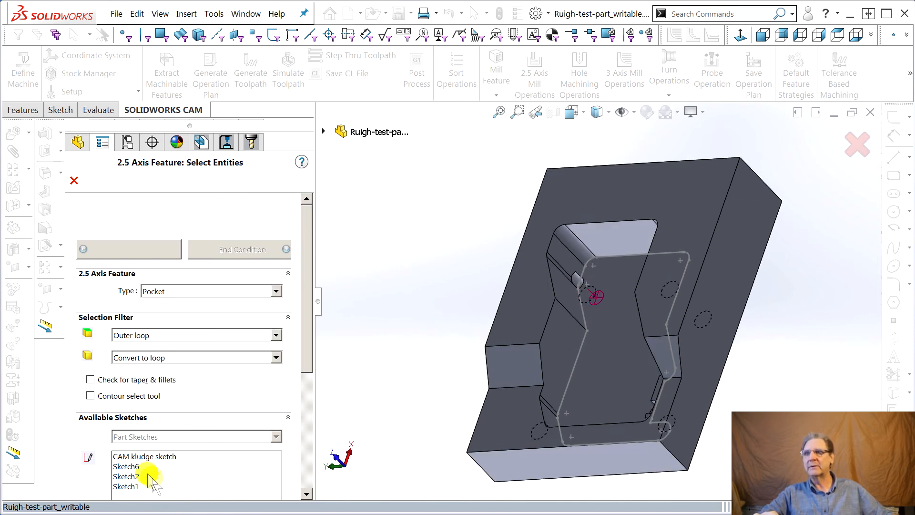
{"action": "left_click", "coordinate": [137, 459]}
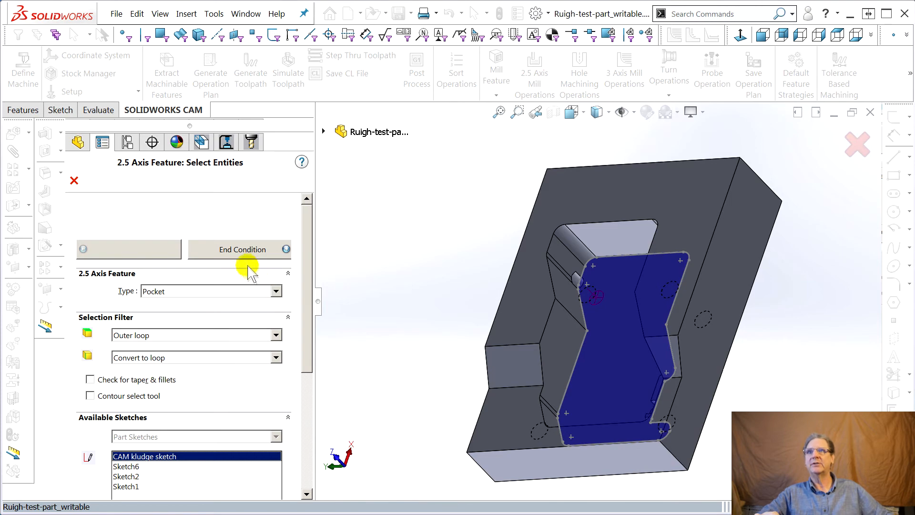
Set the pocket feature's end condition to Upto Face, pick the small ledge face at the pocket's notched corner, and accept the feature.
{"action": "left_click", "coordinate": [243, 243]}
{"action": "middle_click_drag", "start_coordinate": [510, 375], "coordinate": [465, 377]}
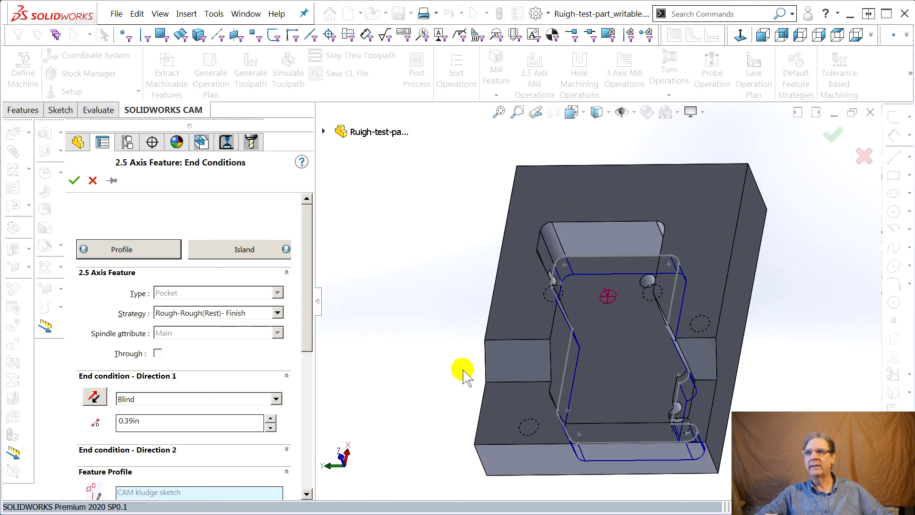
{"action": "left_click", "coordinate": [262, 401]}
{"action": "left_click", "coordinate": [207, 421]}
{"action": "middle_click_drag", "start_coordinate": [399, 430], "coordinate": [441, 422]}
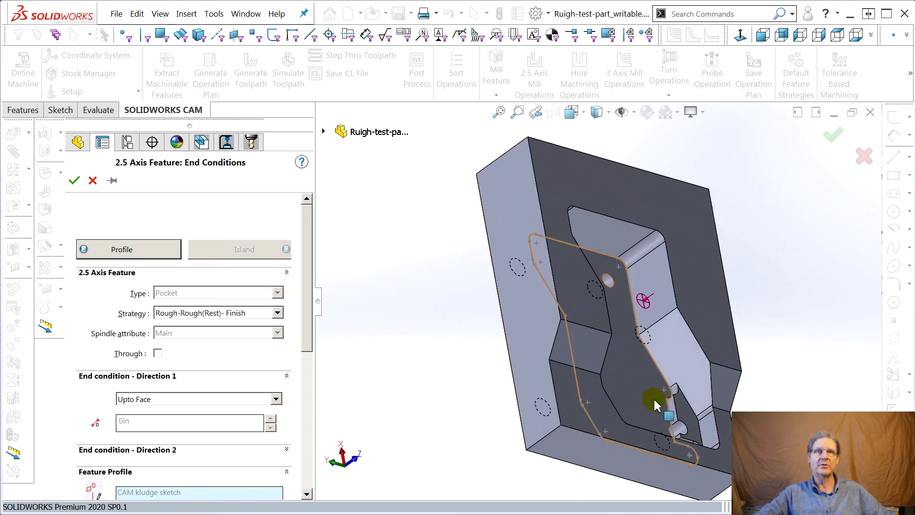
{"action": "left_click", "coordinate": [685, 413]}
{"action": "middle_click_drag", "start_coordinate": [567, 486], "coordinate": [651, 444]}
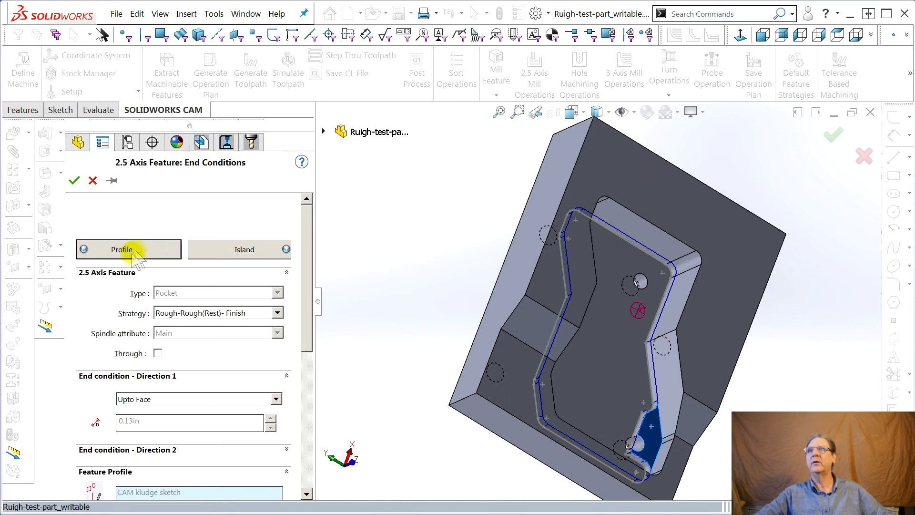
{"action": "left_click", "coordinate": [86, 180]}
Generate the operation plan for the new sketch-based pocket feature.
{"action": "middle_click_drag", "start_coordinate": [450, 356], "coordinate": [517, 229]}
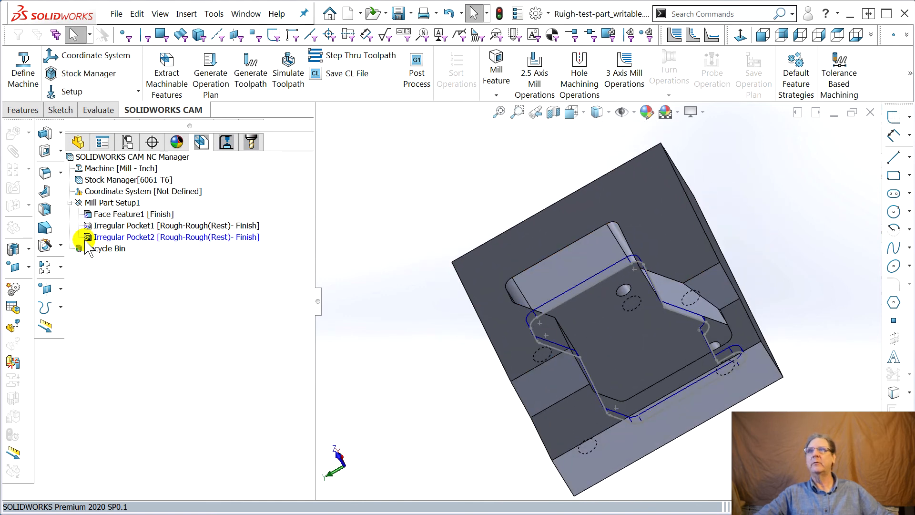
{"action": "right_click", "coordinate": [136, 239]}
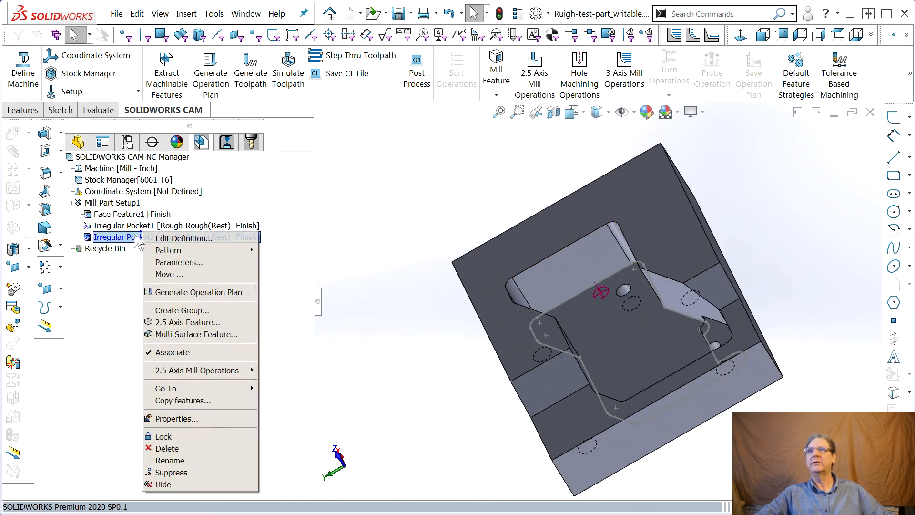
{"action": "left_click", "coordinate": [190, 294]}
{"action": "middle_click_drag", "start_coordinate": [443, 323], "coordinate": [477, 348]}
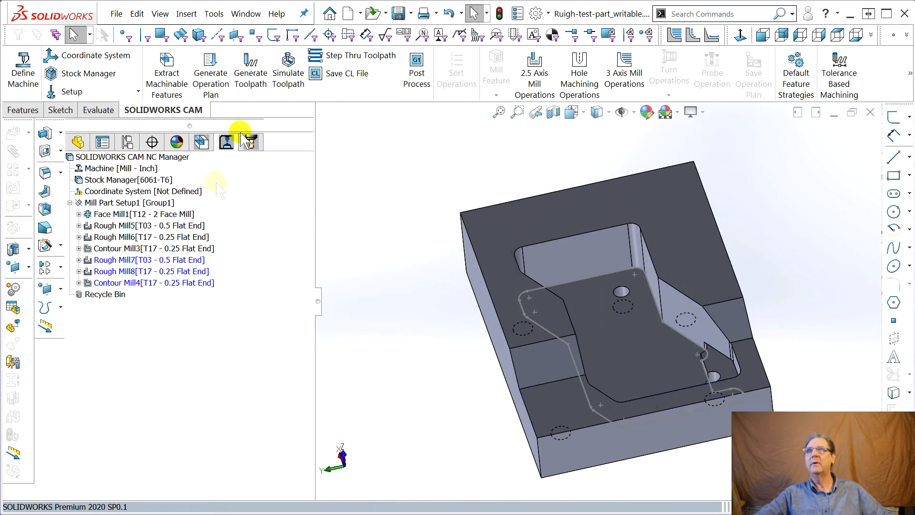
Generate the toolpaths for all operations and run the toolpath simulation on the stock.
{"action": "left_click", "coordinate": [253, 76]}
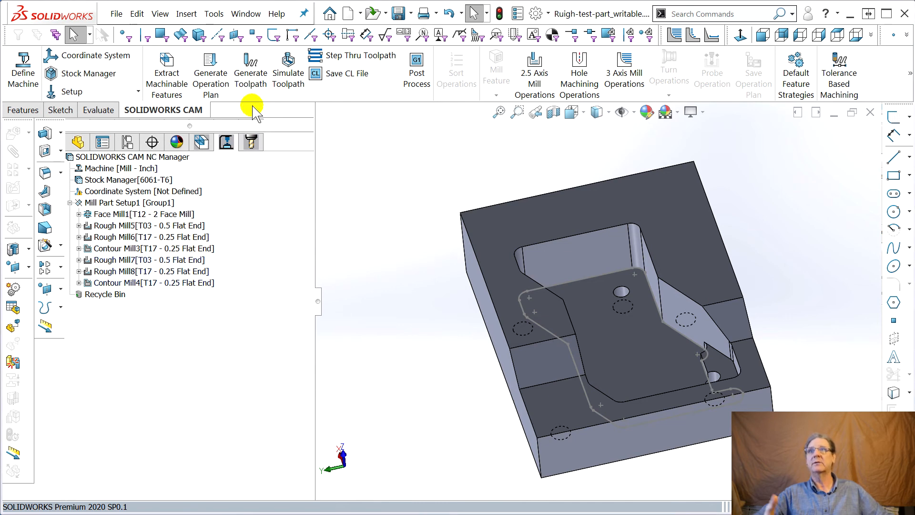
{"action": "left_click", "coordinate": [288, 76]}
{"action": "middle_click_drag", "start_coordinate": [519, 310], "coordinate": [501, 291]}
{"action": "left_click", "coordinate": [178, 417]}
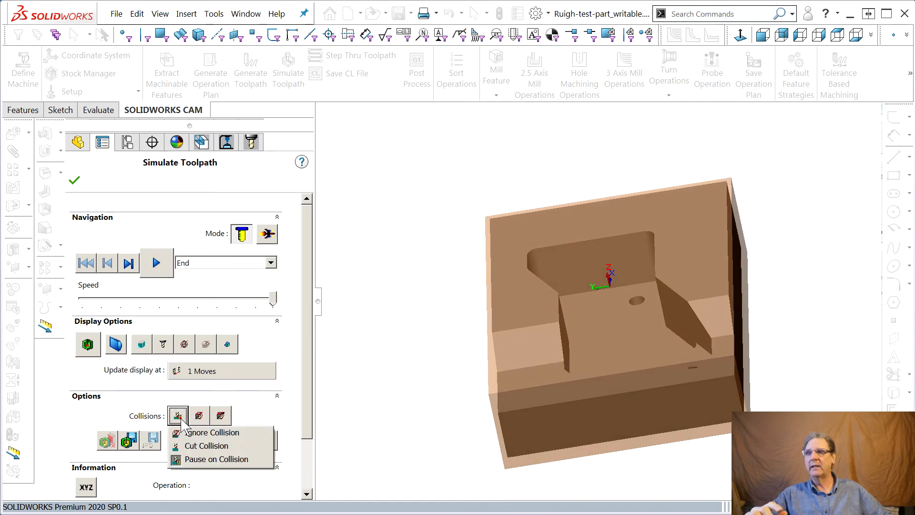
{"action": "left_click", "coordinate": [240, 402]}
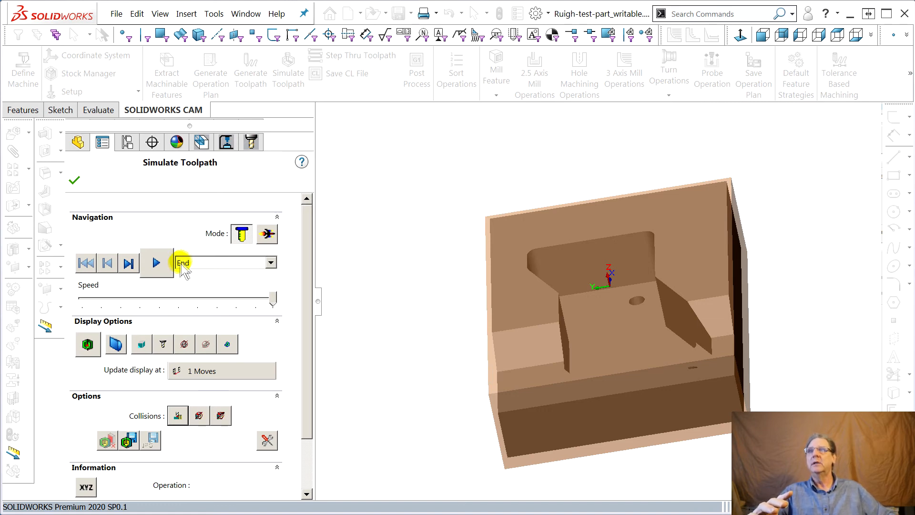
{"action": "left_click", "coordinate": [158, 263]}
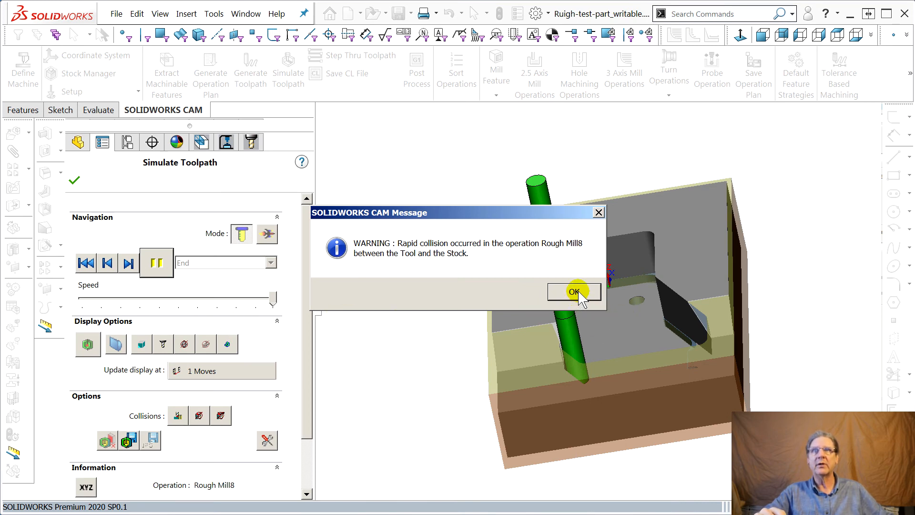
Continue the simulation past the Rough Mill8 collision warnings to the end of the last operation, and close it.
{"action": "left_click", "coordinate": [575, 292]}
{"action": "middle_click_drag", "start_coordinate": [650, 363], "coordinate": [588, 453]}
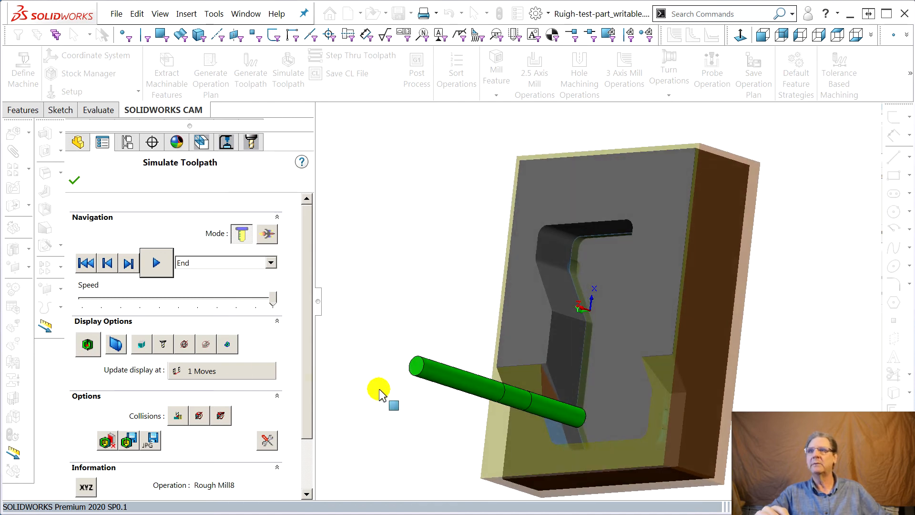
{"action": "left_click", "coordinate": [159, 263]}
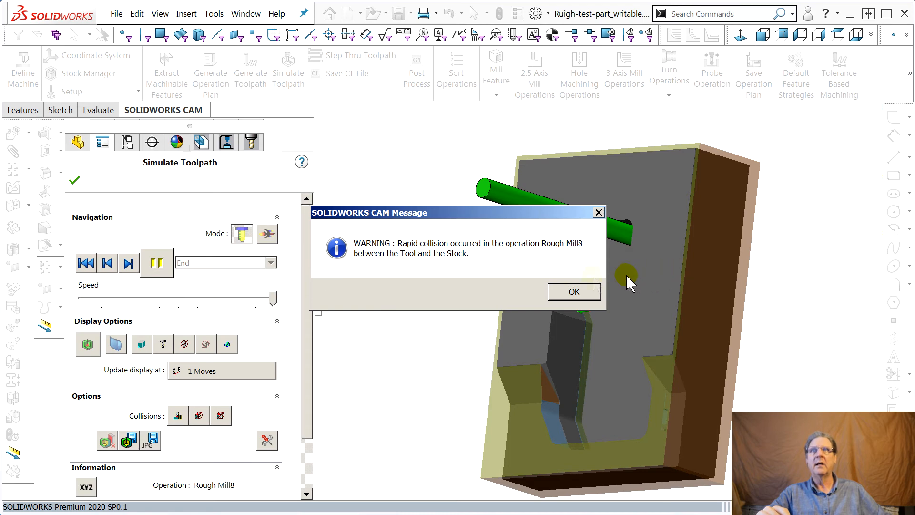
{"action": "left_click", "coordinate": [574, 292]}
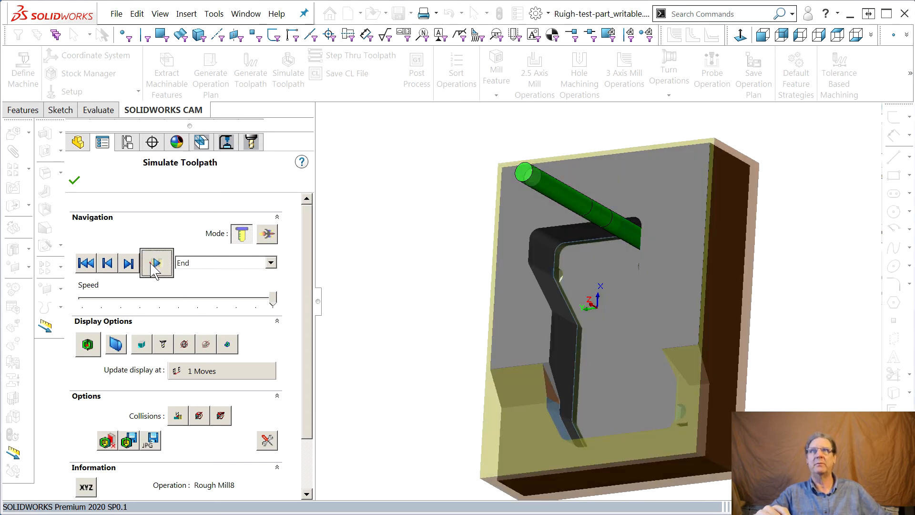
{"action": "left_click", "coordinate": [156, 263]}
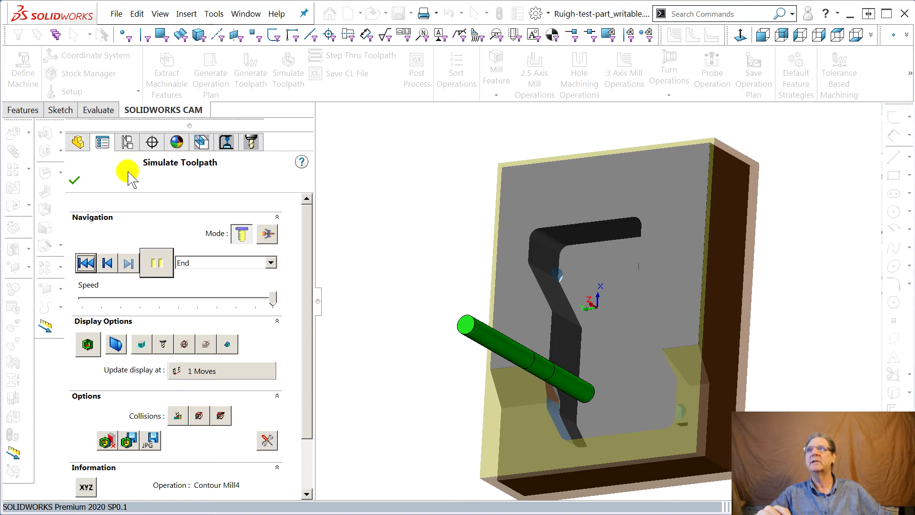
{"action": "left_click", "coordinate": [73, 180]}
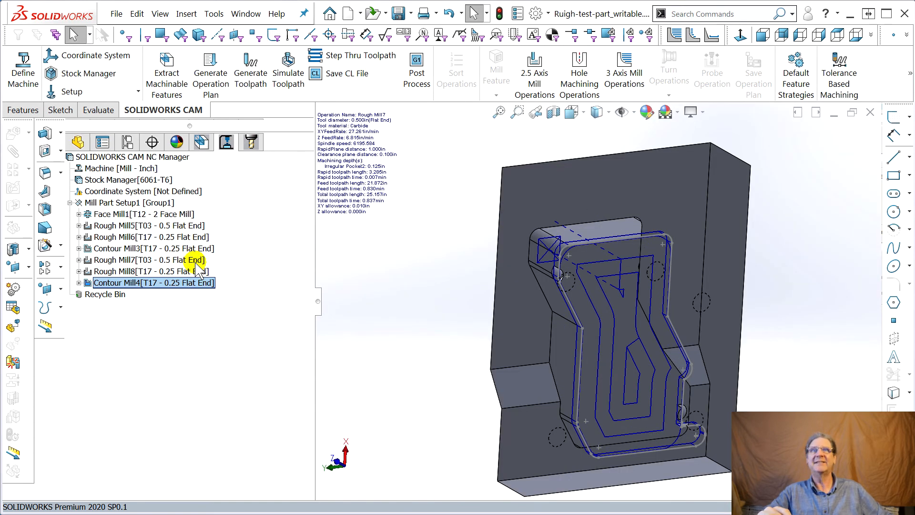
Examine the Rough Mill7 and Rough Mill8 toolpaths in the pocket, checking how the tool travels between cuts.
{"action": "middle_click_drag", "start_coordinate": [560, 350], "coordinate": [539, 369]}
{"action": "left_click", "coordinate": [128, 259]}
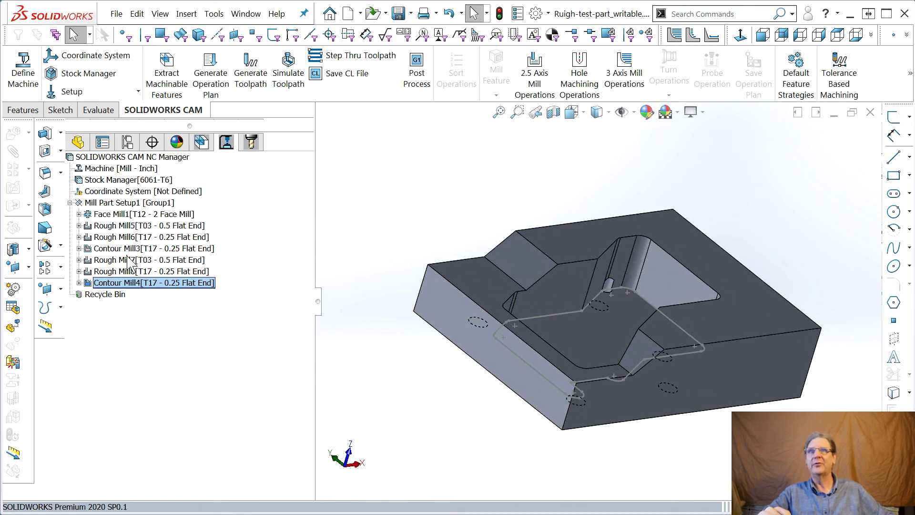
{"action": "middle_click_drag", "start_coordinate": [453, 364], "coordinate": [466, 399]}
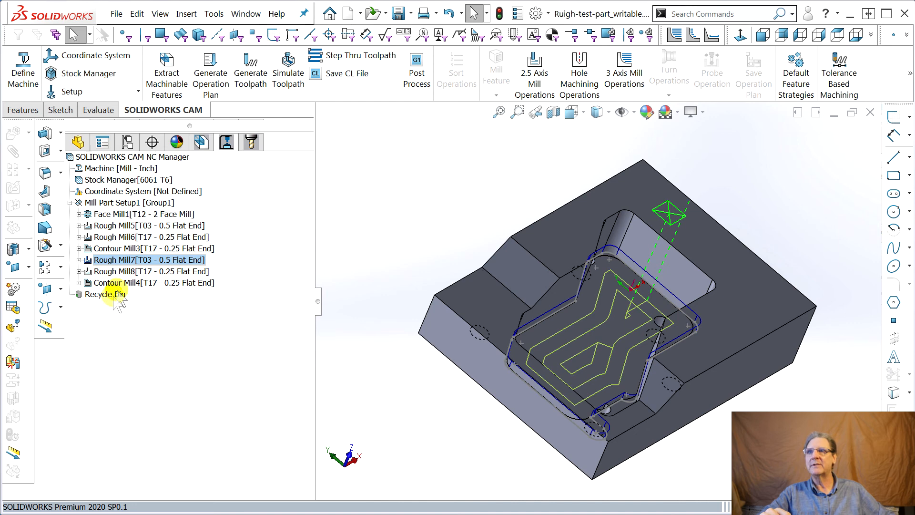
{"action": "left_click", "coordinate": [120, 273]}
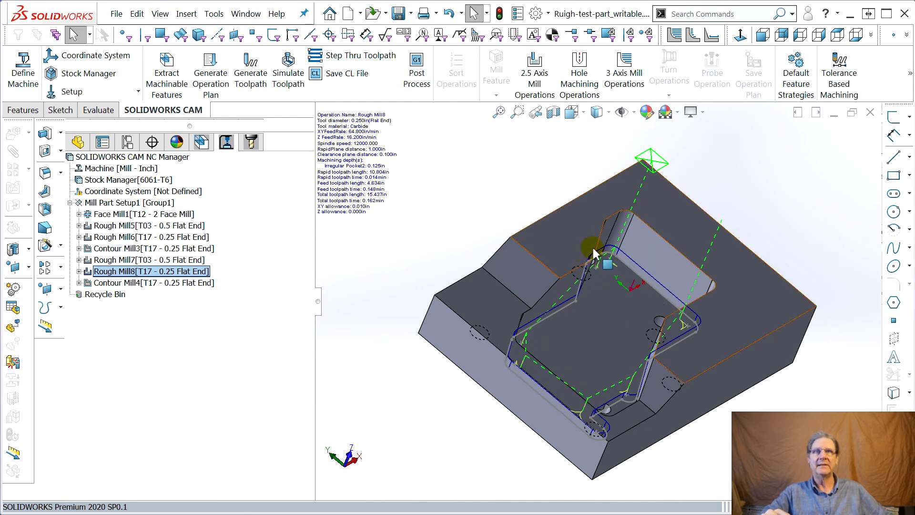
Set the Rough Mill8 clearance plane to Top of Stock and regenerate the toolpaths.
{"action": "double_click", "coordinate": [109, 269]}
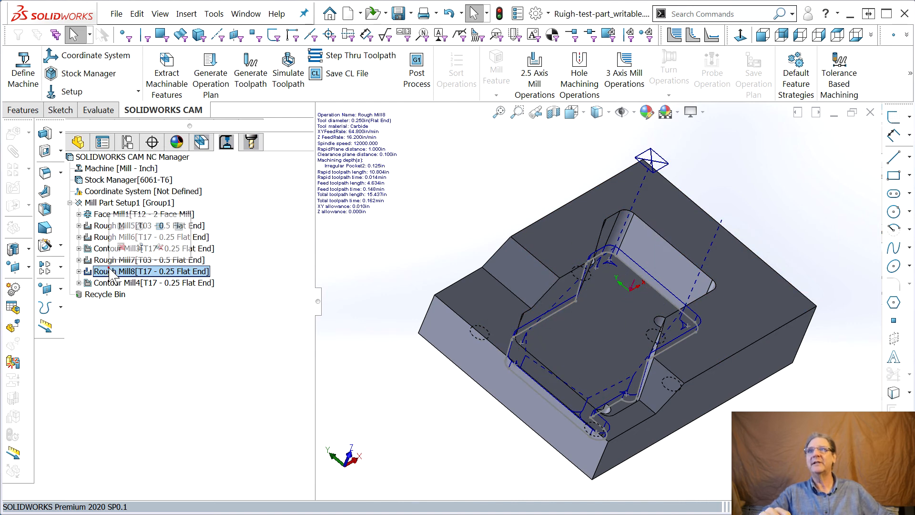
{"action": "left_click_drag", "start_coordinate": [913, 46], "coordinate": [413, 14]}
{"action": "left_click", "coordinate": [368, 31]}
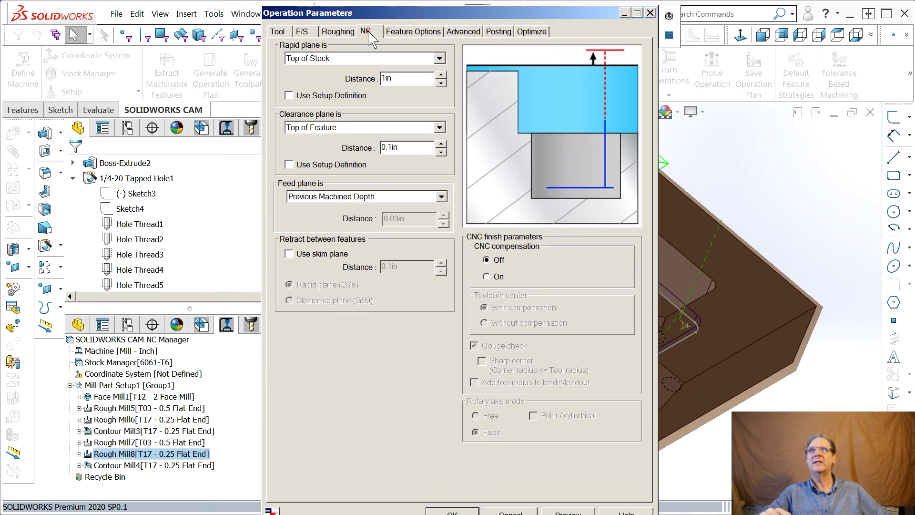
{"action": "left_click", "coordinate": [334, 135]}
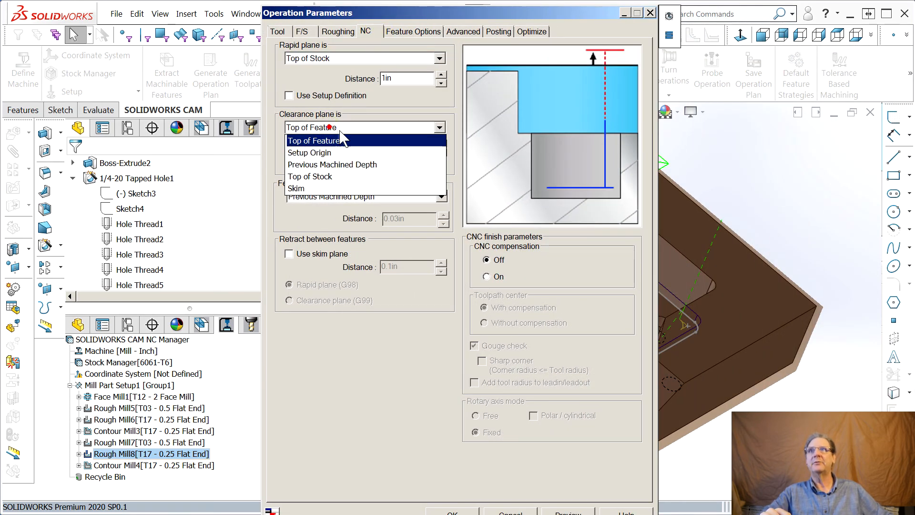
{"action": "left_click", "coordinate": [327, 176]}
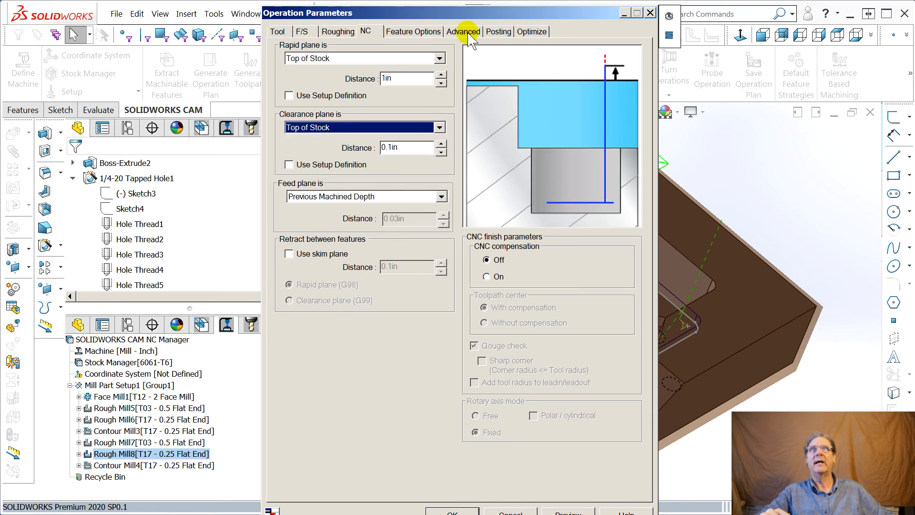
{"action": "left_click_drag", "start_coordinate": [470, 19], "coordinate": [914, 18]}
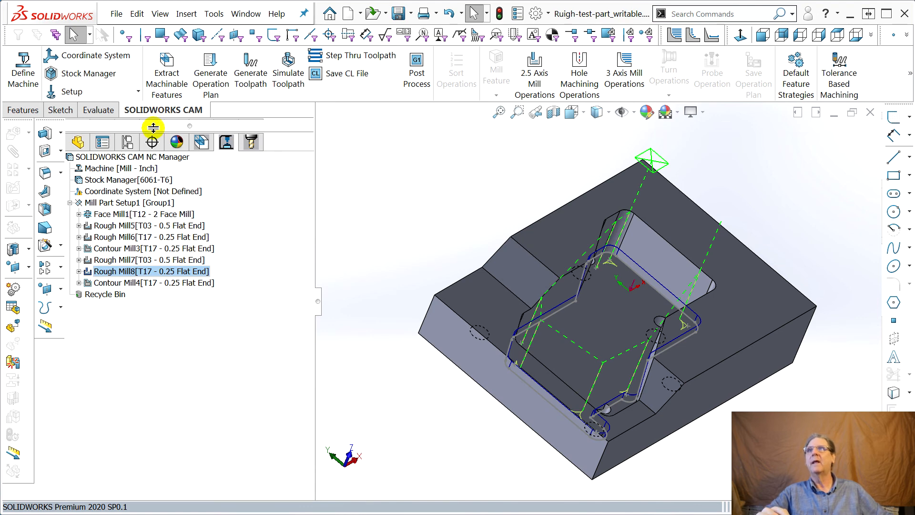
{"action": "left_click", "coordinate": [256, 76]}
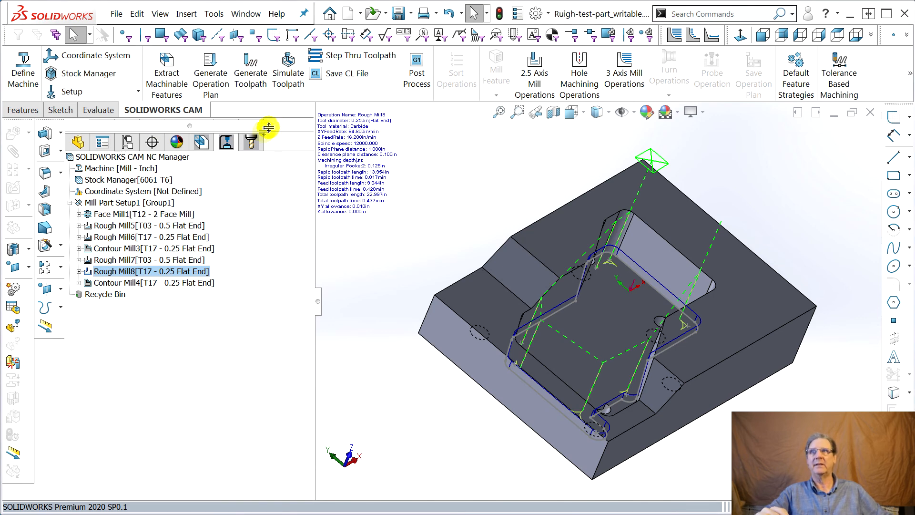
Check the toolpath statistics and estimated machining time for the whole CAM plan.
{"action": "right_click", "coordinate": [132, 158]}
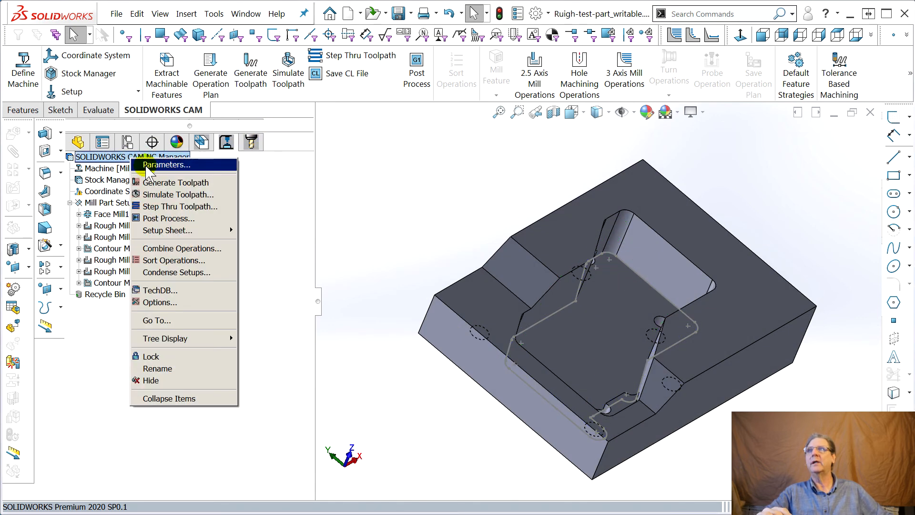
{"action": "left_click", "coordinate": [142, 165]}
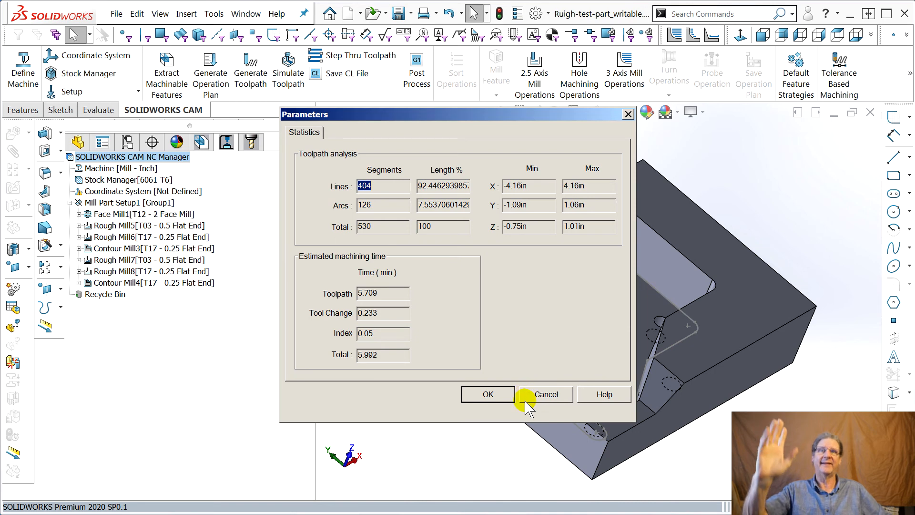
{"action": "left_click", "coordinate": [537, 393]}
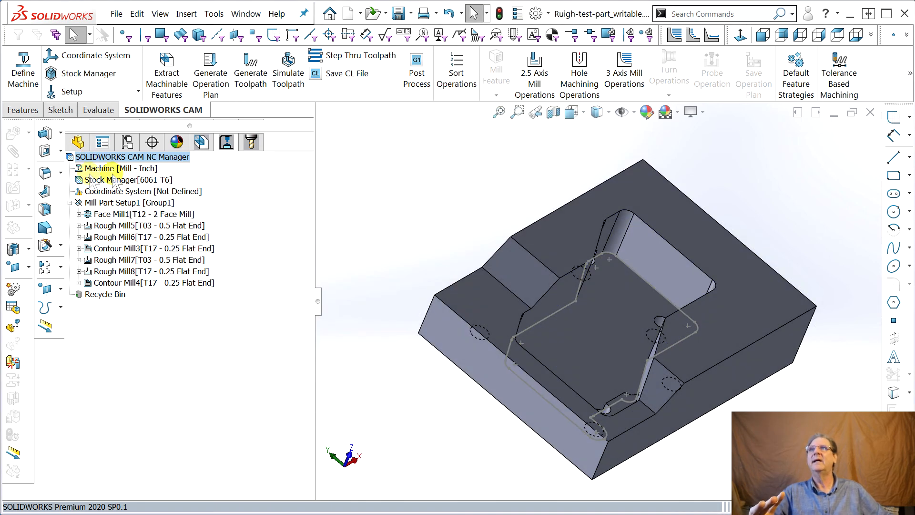
Simulate all toolpaths again through to the end and inspect the machined stock.
{"action": "left_click", "coordinate": [280, 82]}
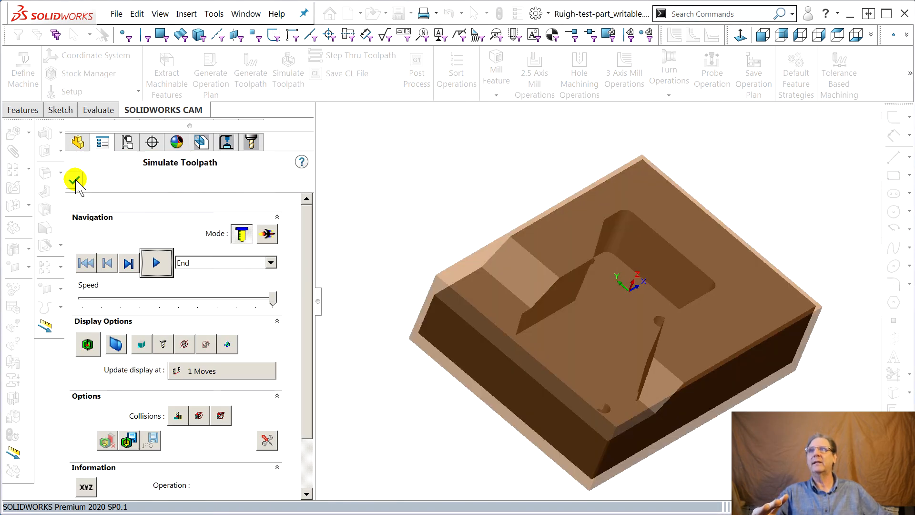
{"action": "left_click", "coordinate": [159, 264]}
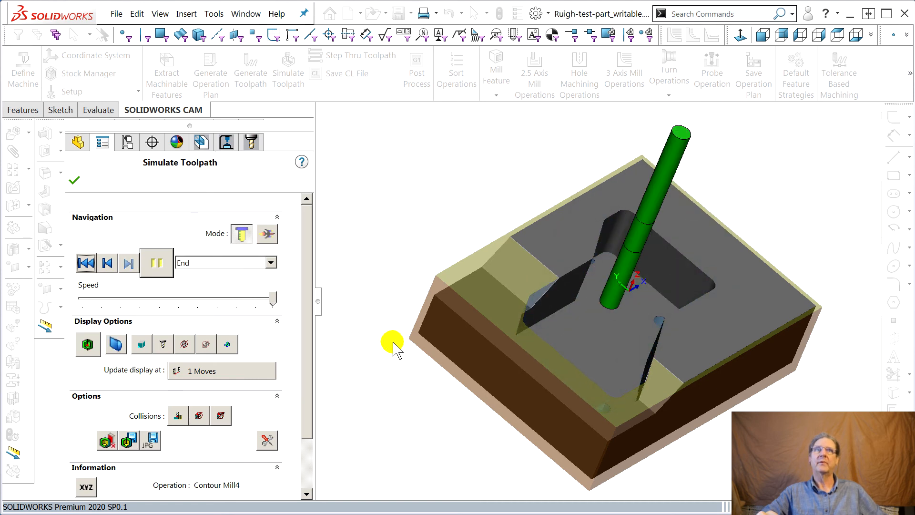
{"action": "middle_click_drag", "start_coordinate": [394, 342], "coordinate": [486, 349]}
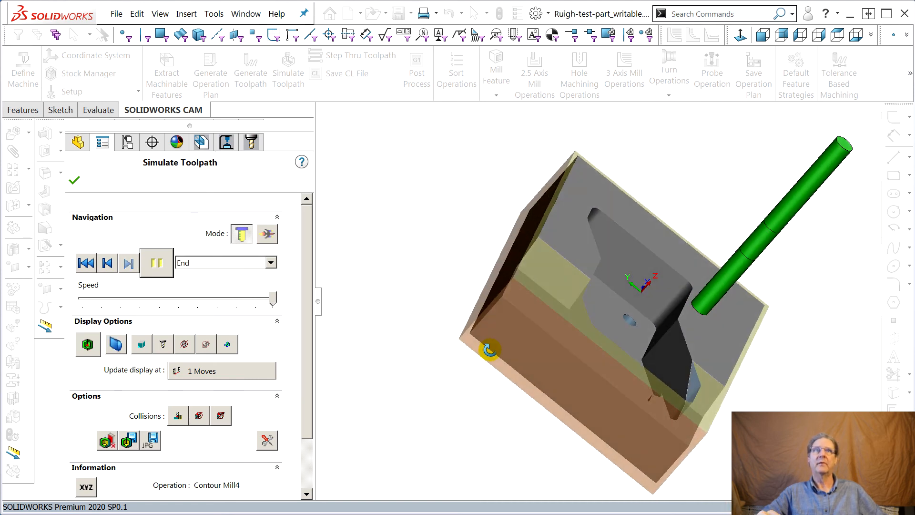
Compare the simulated stock with the design part, examine the pocket walls and floor around the tapped holes, and close the simulation.
{"action": "left_click", "coordinate": [87, 344]}
{"action": "middle_click_drag", "start_coordinate": [491, 374], "coordinate": [439, 374]}
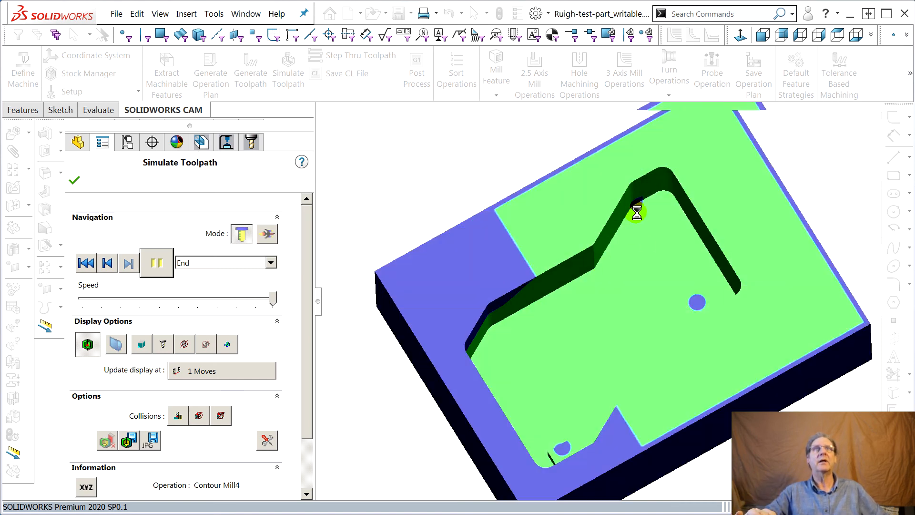
{"action": "scroll", "coordinate": [637, 213], "scroll_direction": "down", "scroll_amount": 10}
{"action": "scroll", "coordinate": [637, 225], "scroll_direction": "down", "scroll_amount": 5}
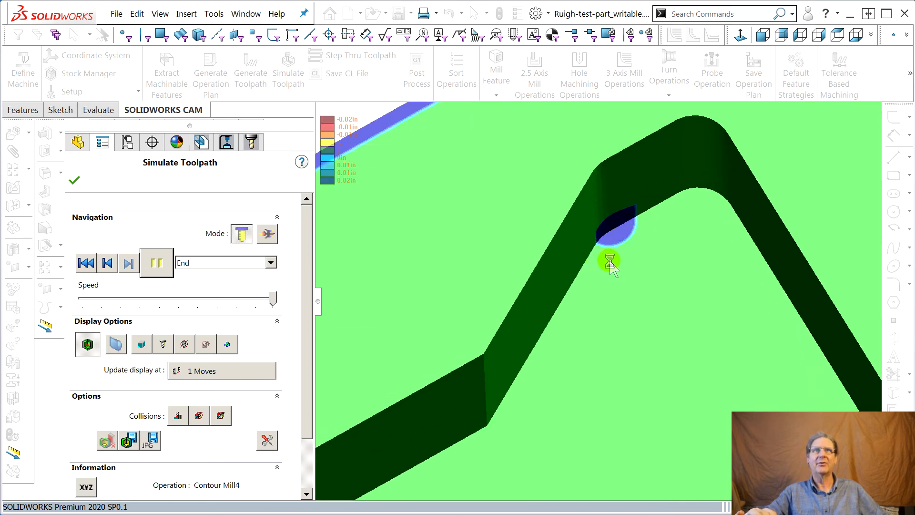
{"action": "scroll", "coordinate": [620, 317], "scroll_direction": "up", "scroll_amount": 2}
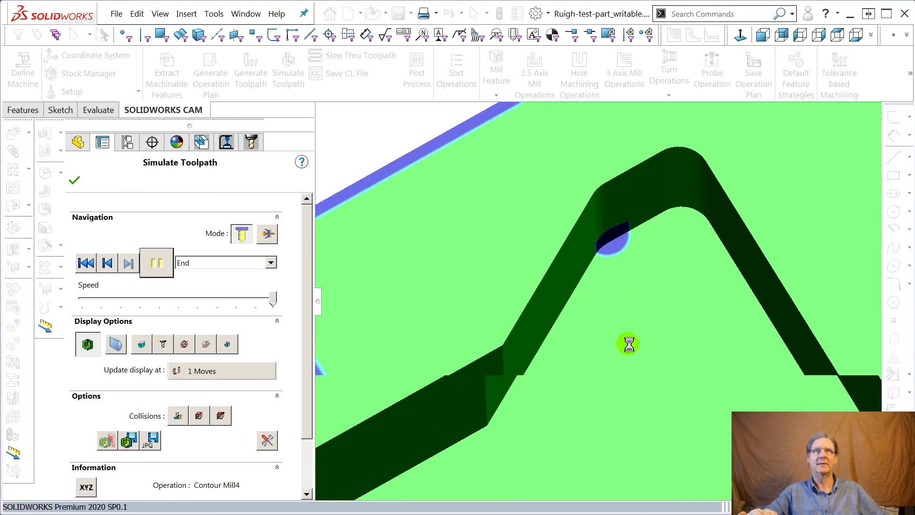
{"action": "scroll", "coordinate": [629, 344], "scroll_direction": "up", "scroll_amount": 5}
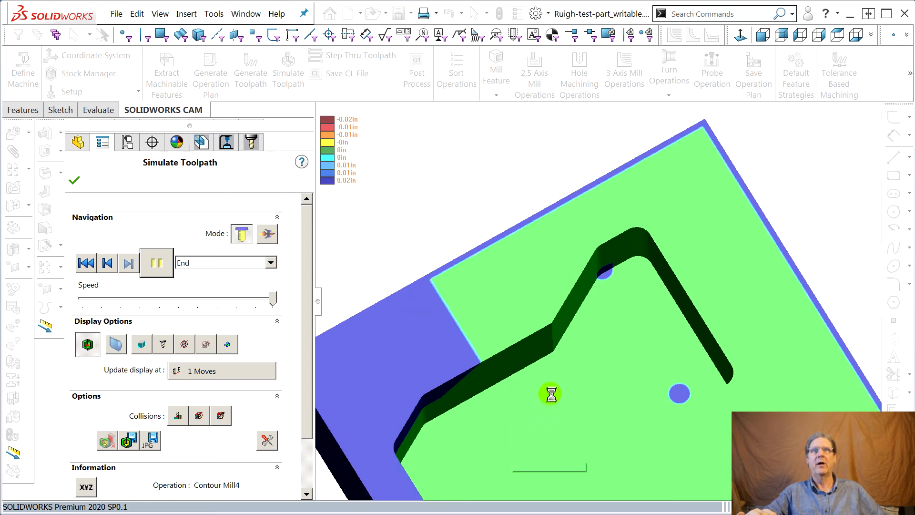
{"action": "scroll", "coordinate": [527, 465], "scroll_direction": "up", "scroll_amount": 6}
{"action": "middle_click_drag", "start_coordinate": [547, 452], "coordinate": [554, 485]}
{"action": "scroll", "coordinate": [557, 438], "scroll_direction": "down", "scroll_amount": 3}
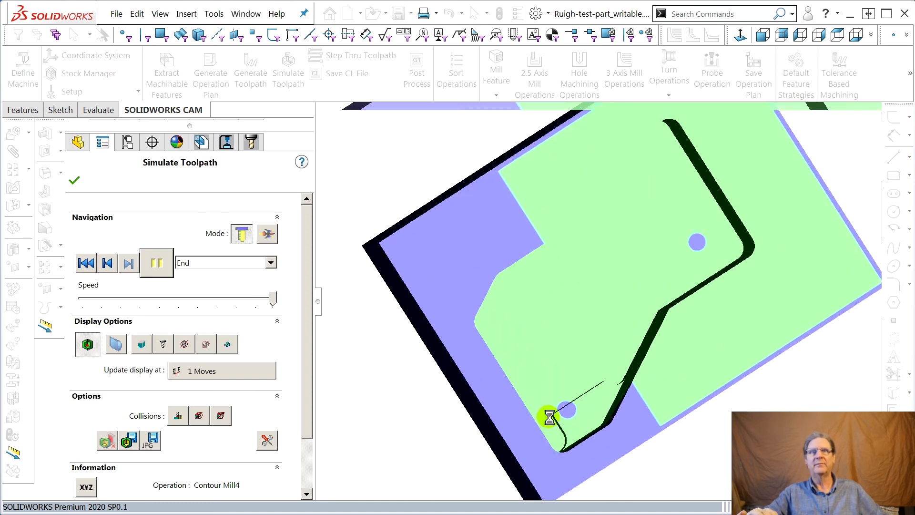
{"action": "scroll", "coordinate": [550, 417], "scroll_direction": "down", "scroll_amount": 6}
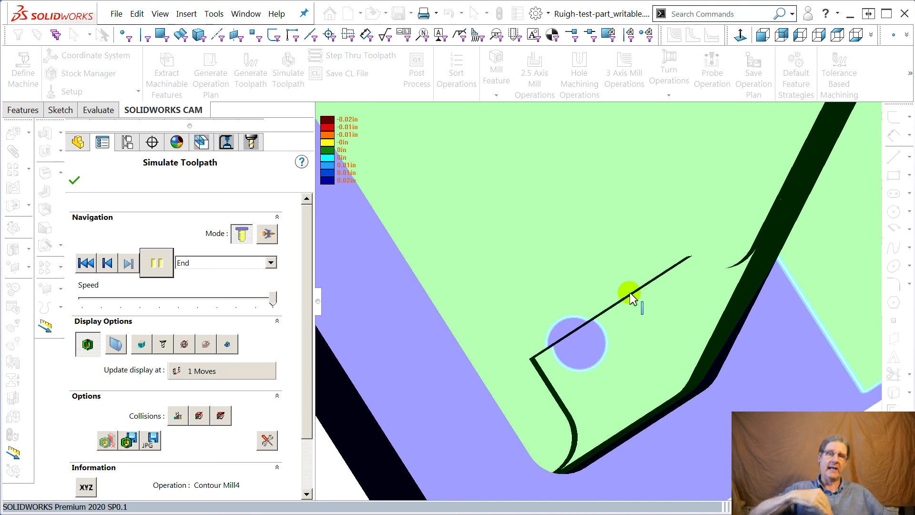
{"action": "left_click", "coordinate": [74, 180]}
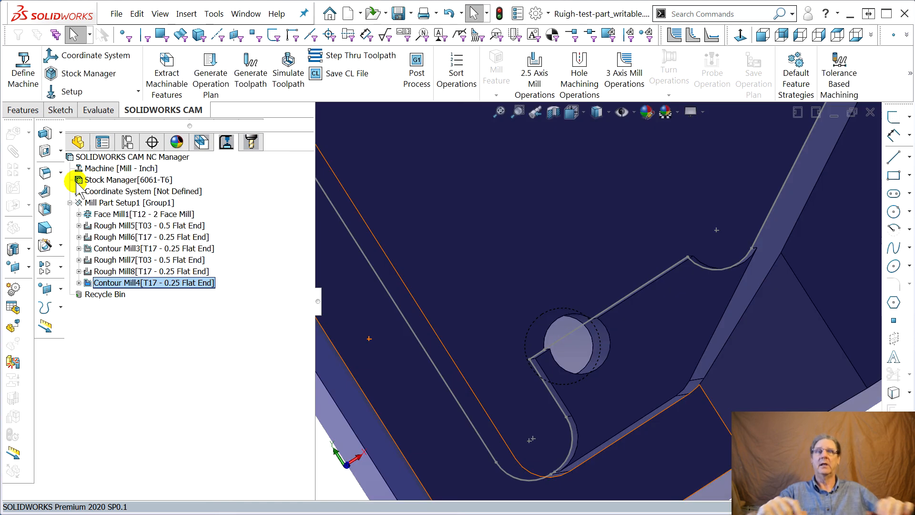